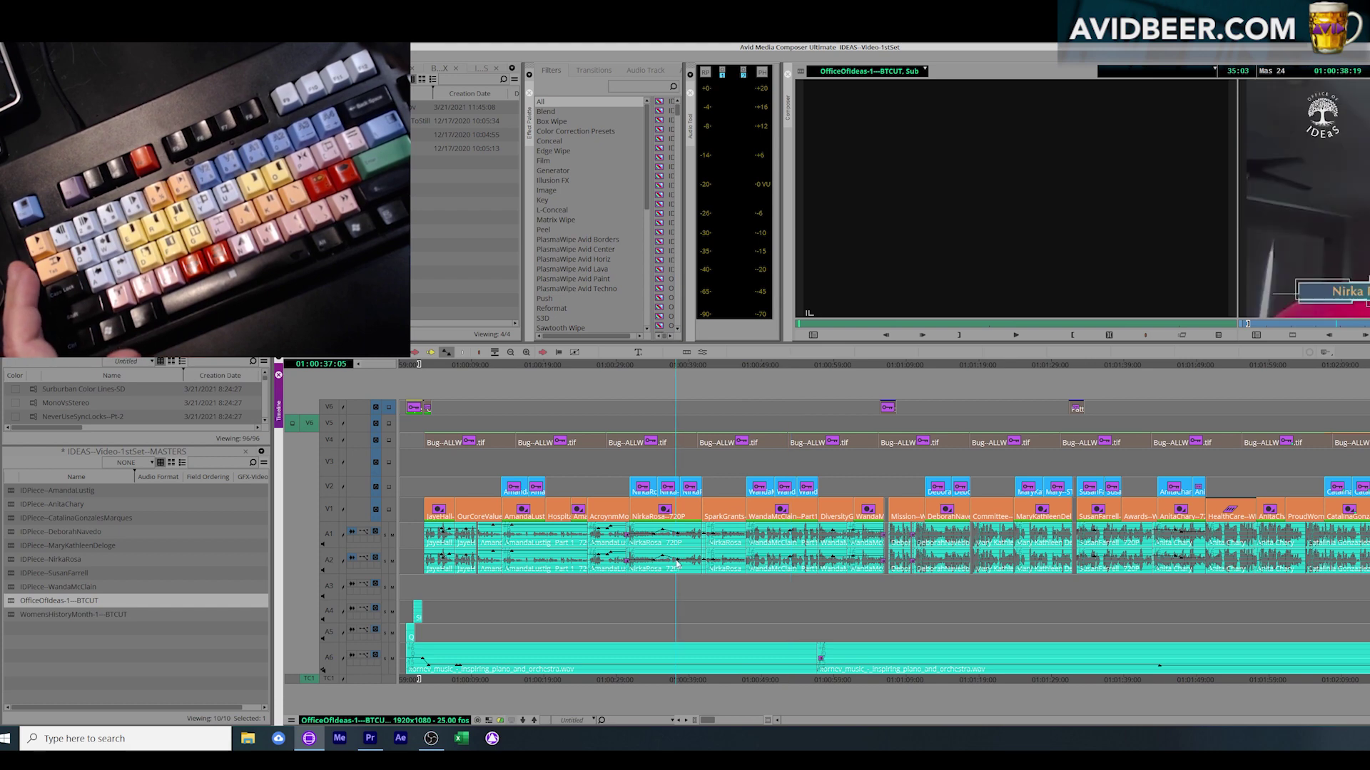
# Step: Mark the full Diversity clip on V1 and move the playhead through it with frame steps and brief playback
pyautogui.moveTo(795, 561); pyautogui.dragTo(887, 560)
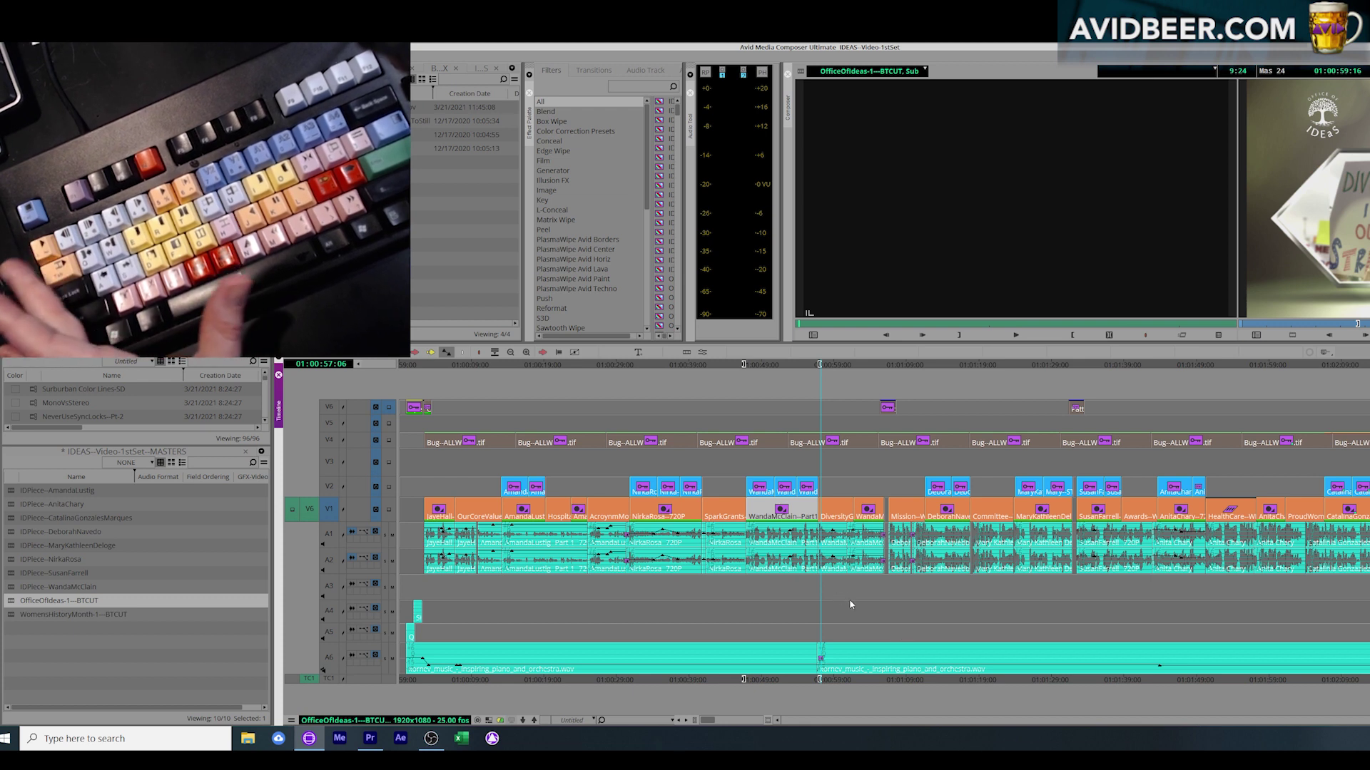
pyautogui.moveTo(850, 619); pyautogui.dragTo(842, 611)
pyautogui.press('t')
pyautogui.press('1')
pyautogui.press('1')
pyautogui.press('2')
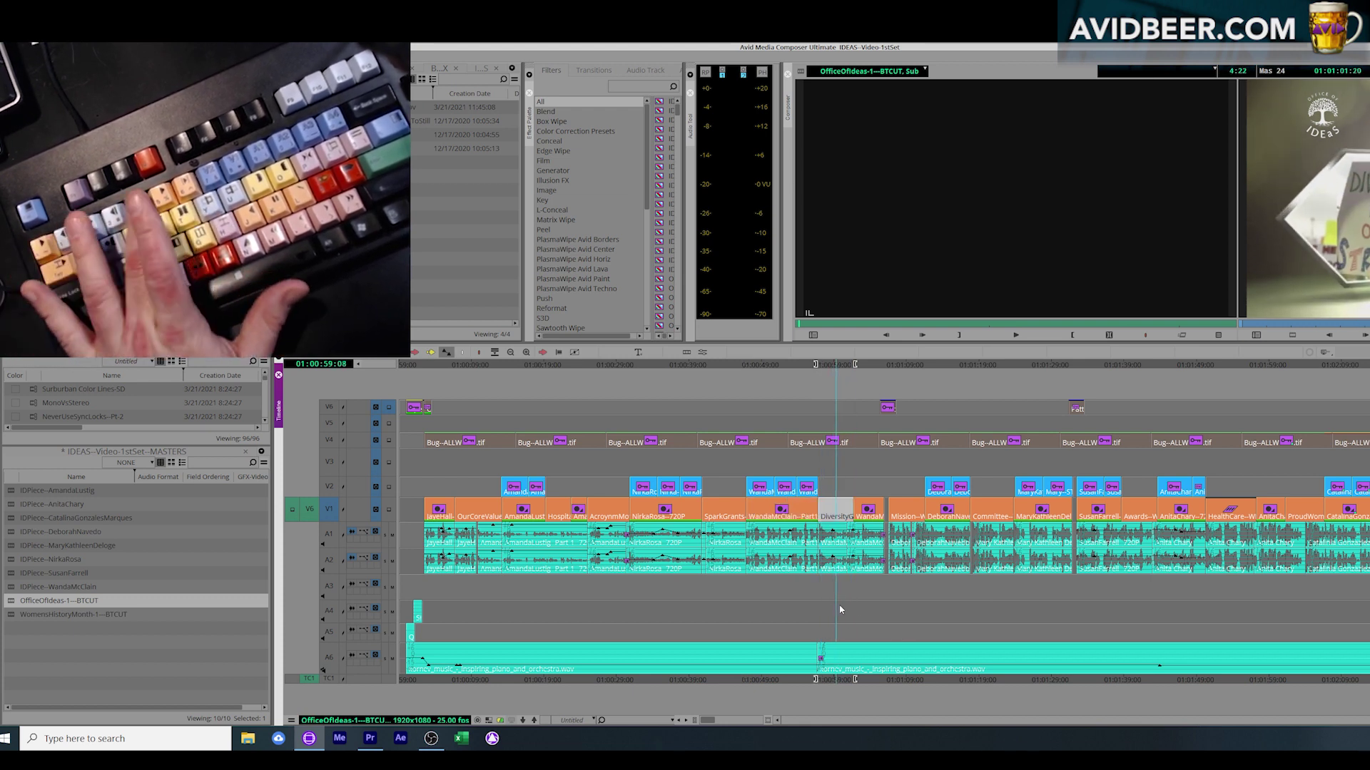
pyautogui.press('3')
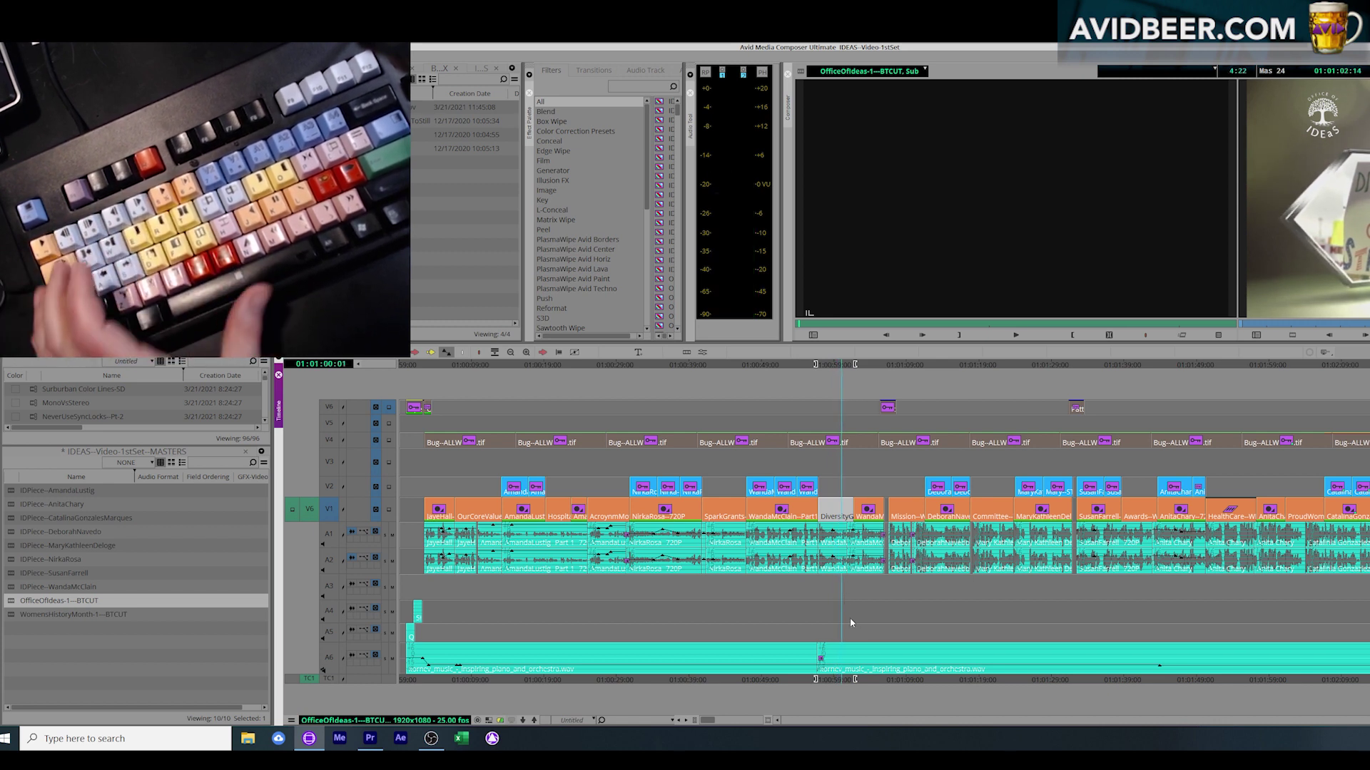
pyautogui.moveTo(844, 615); pyautogui.dragTo(835, 619)
pyautogui.press('space')
pyautogui.press('k')
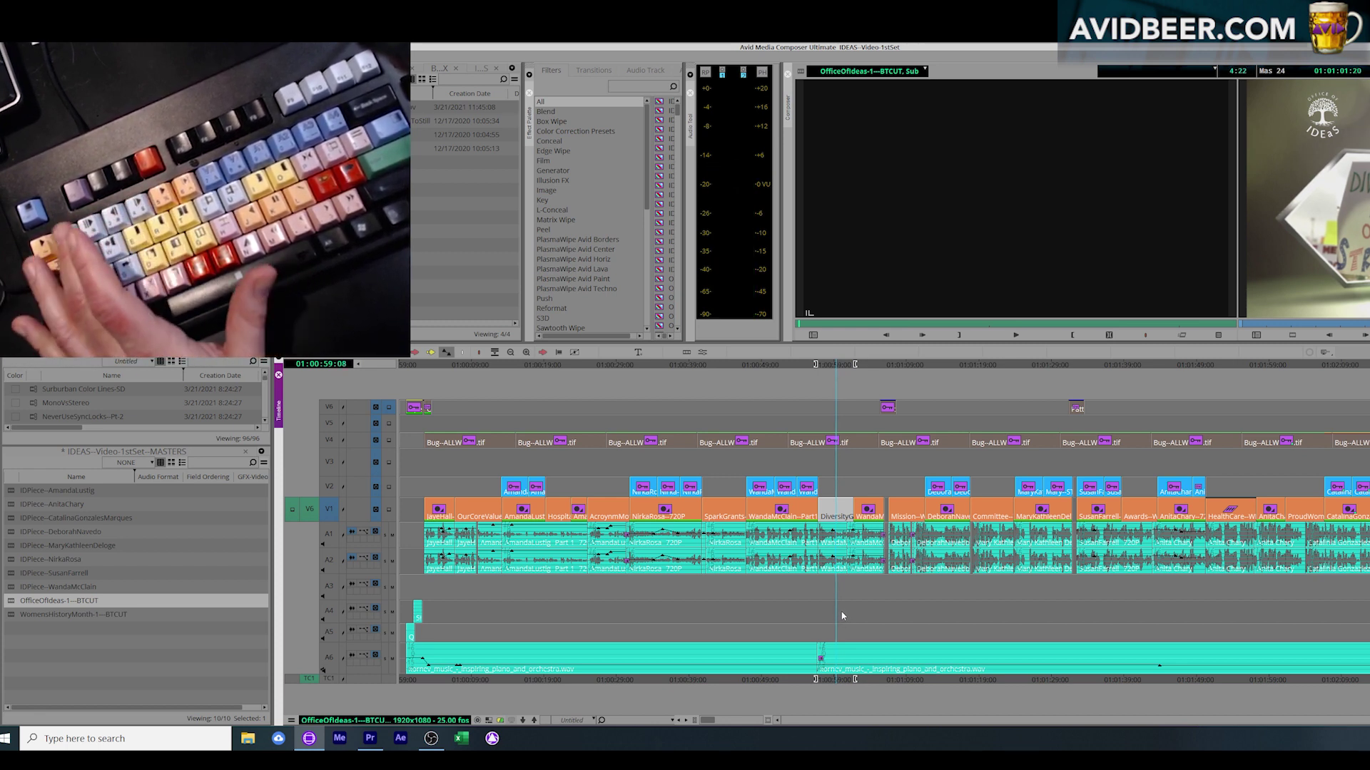
# Step: Mark the interview clip before the Diversity clip on V1, and set an in-to-out range from its middle to near the following interview clip's end
pyautogui.click(791, 555)
pyautogui.press('t')
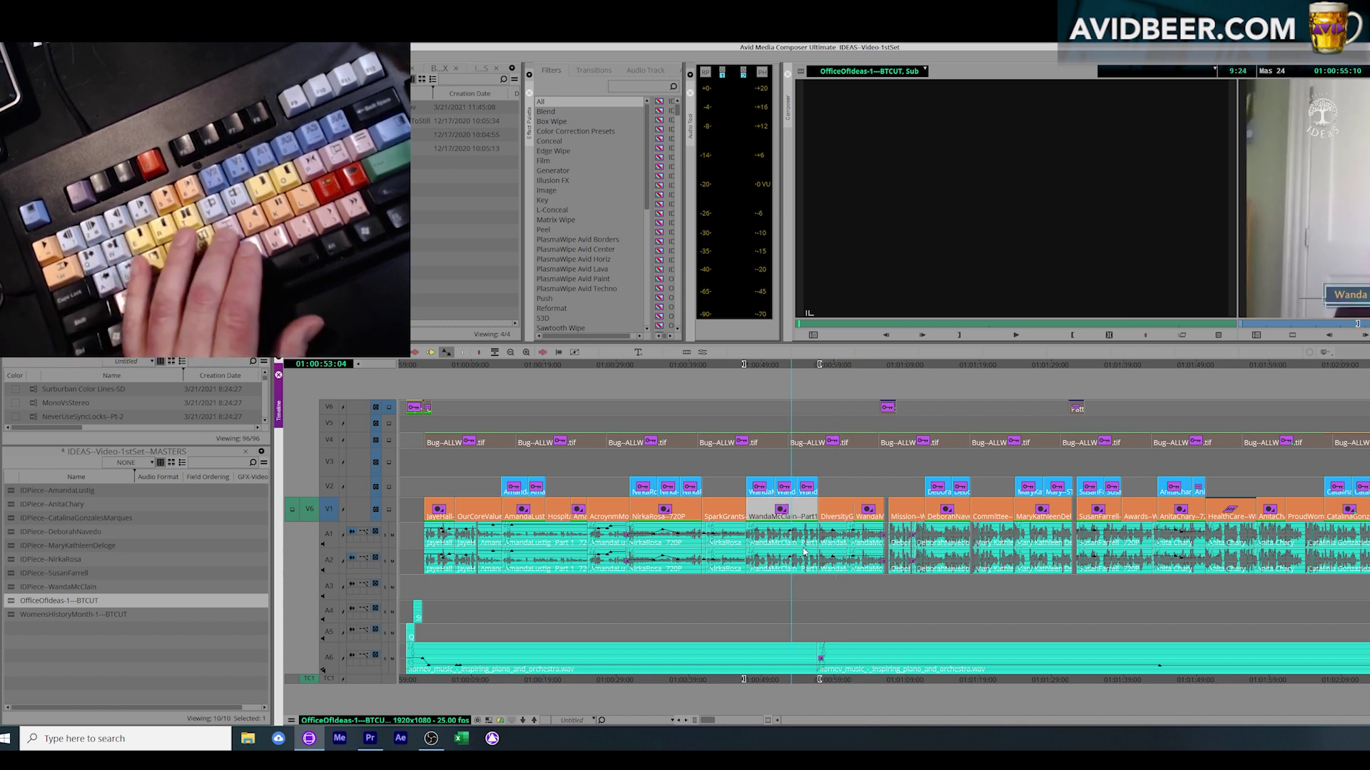
pyautogui.press('6')
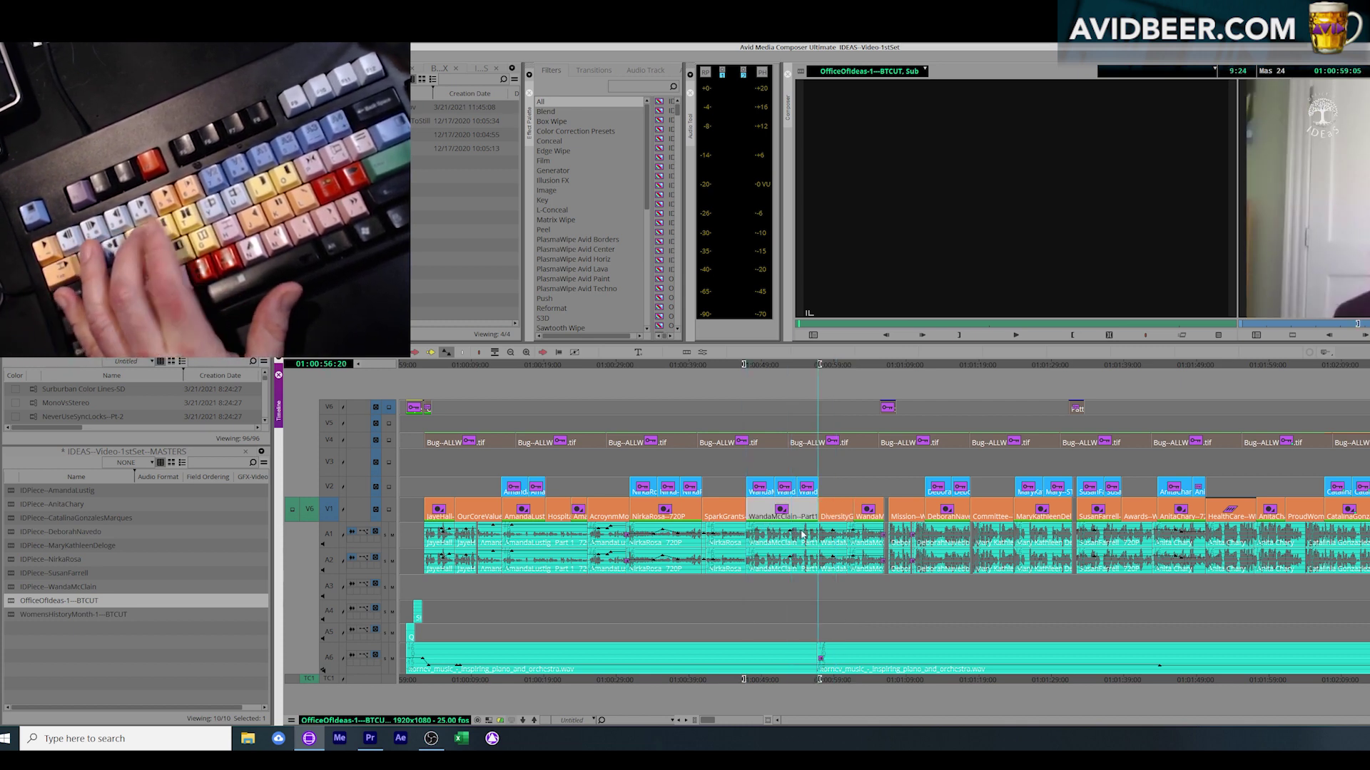
pyautogui.click(790, 537)
pyautogui.press('e')
pyautogui.click(879, 536)
pyautogui.press('r')
# Step: Load the opening Matte Key clip into the source monitor and set in and out points, ending at 00:00:04:00
pyautogui.click(951, 298)
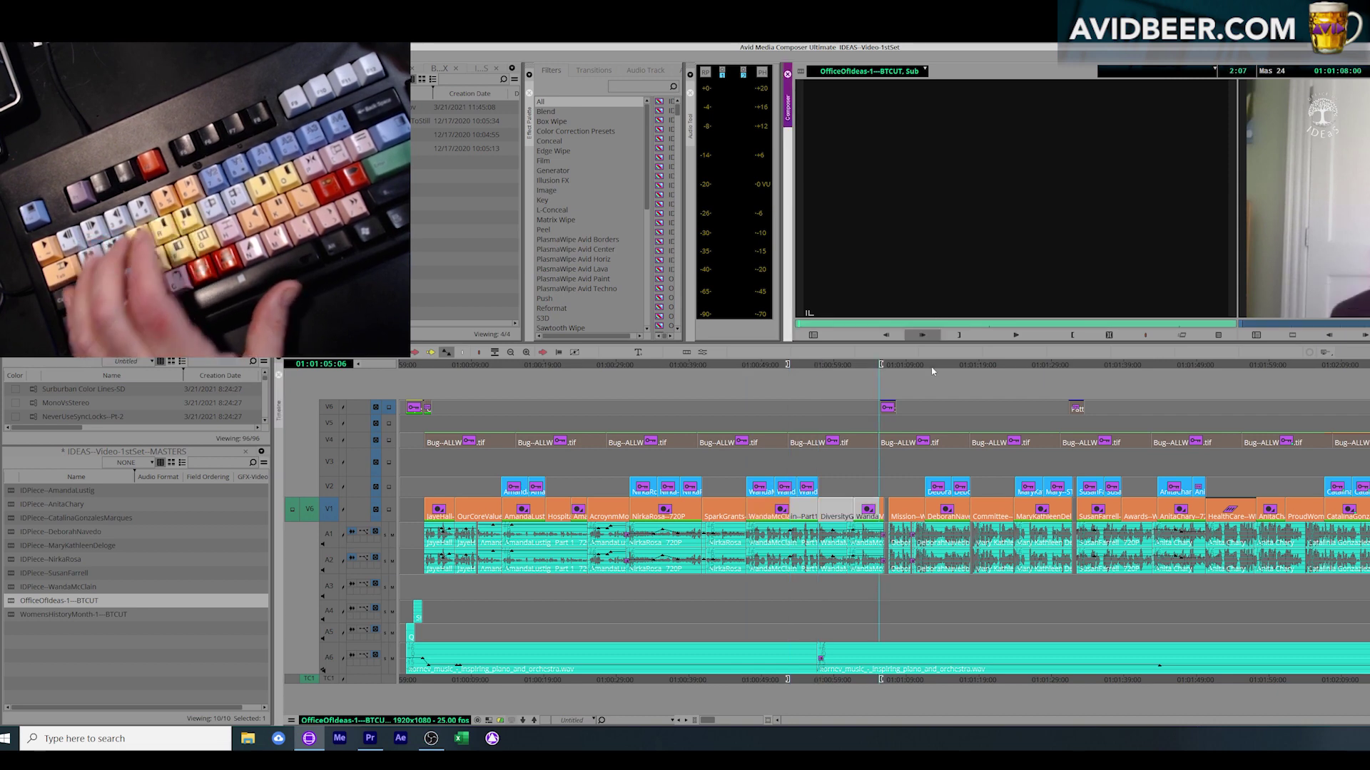
pyautogui.press('n')
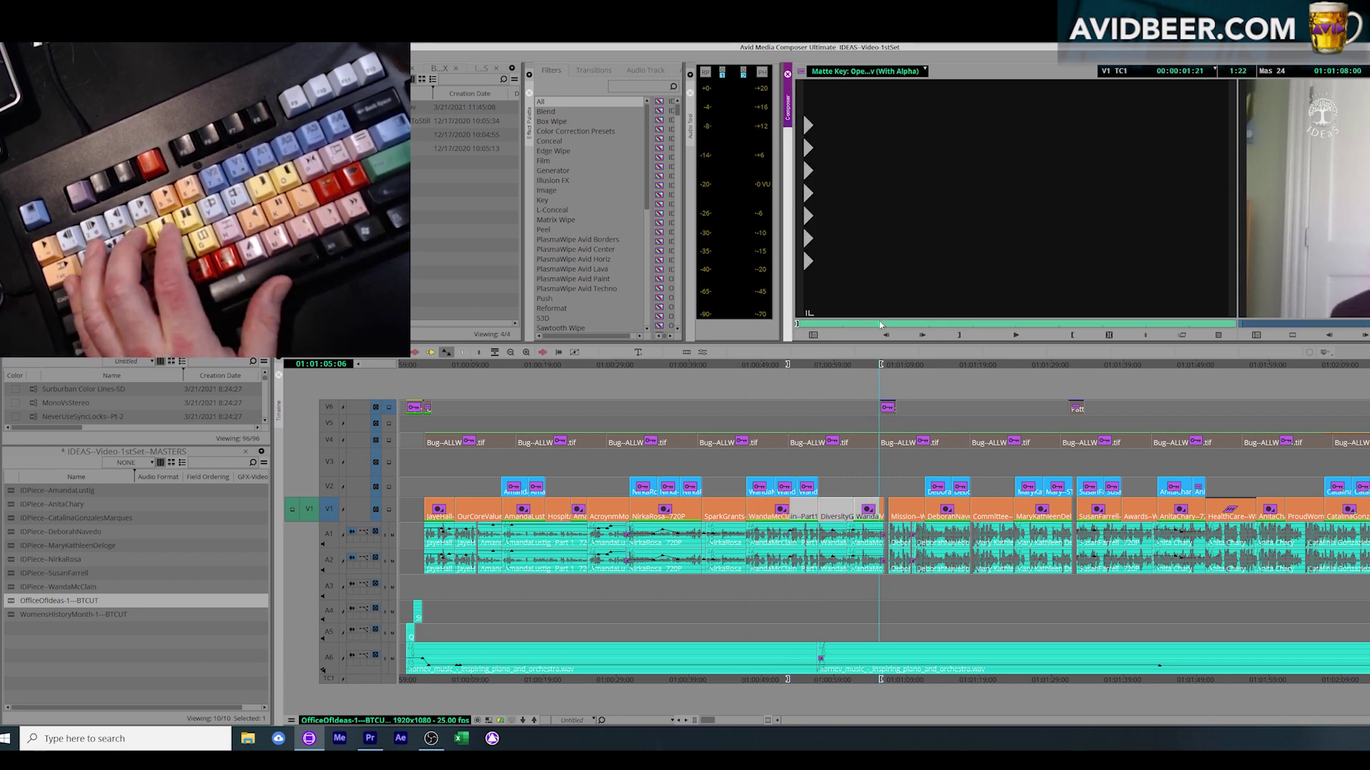
pyautogui.press('e')
pyautogui.moveTo(880, 326); pyautogui.dragTo(972, 325)
pyautogui.press('r')
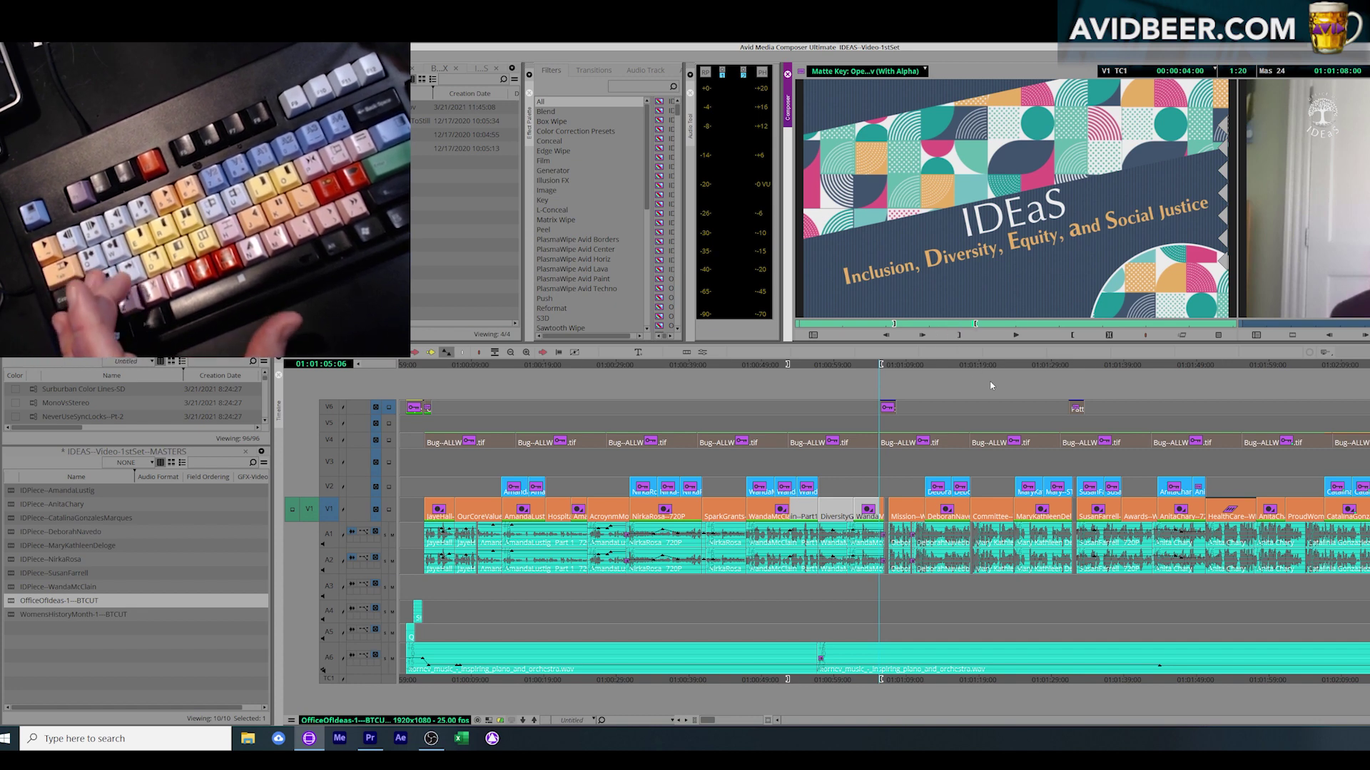
# Step: Clear the sequence marks, mark the Diversity clip on V1, and clear the marks again before playing on
pyautogui.click(840, 499)
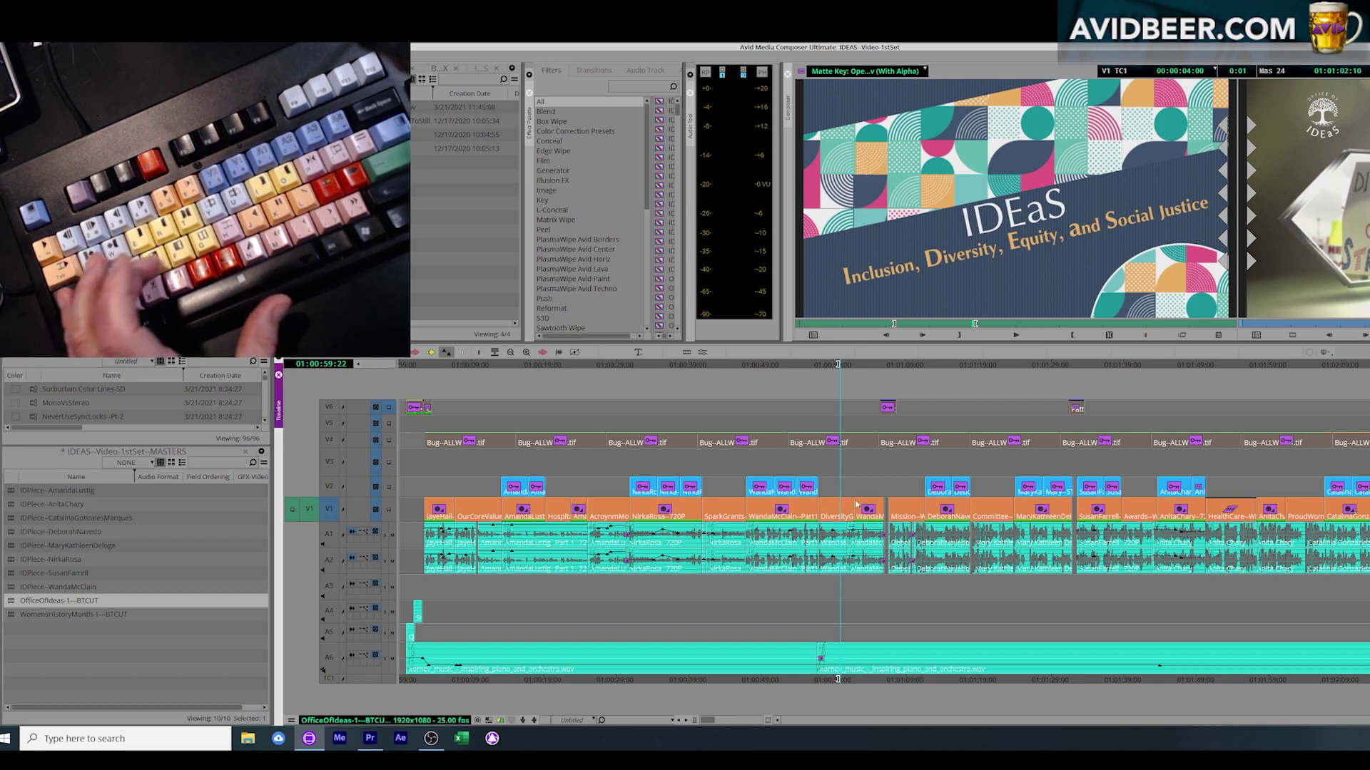
pyautogui.press('g')
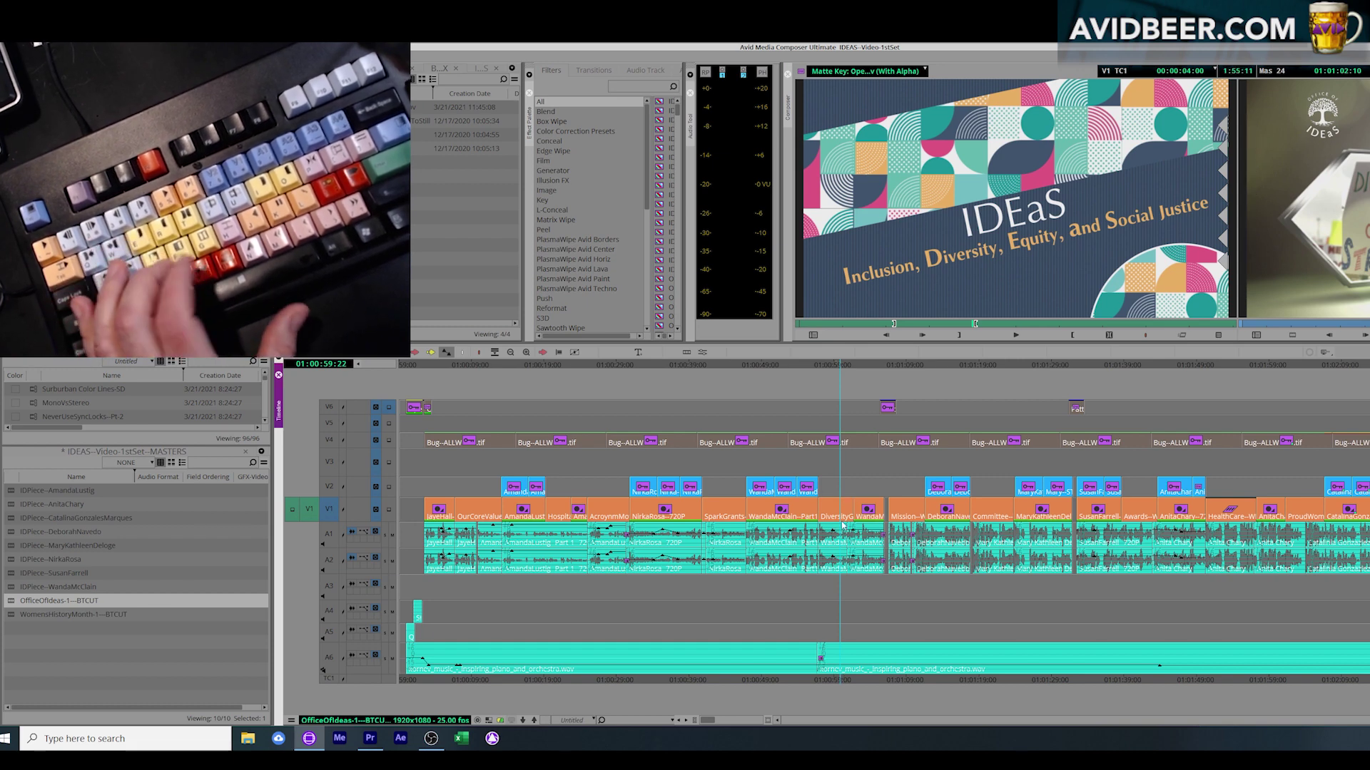
pyautogui.press('space')
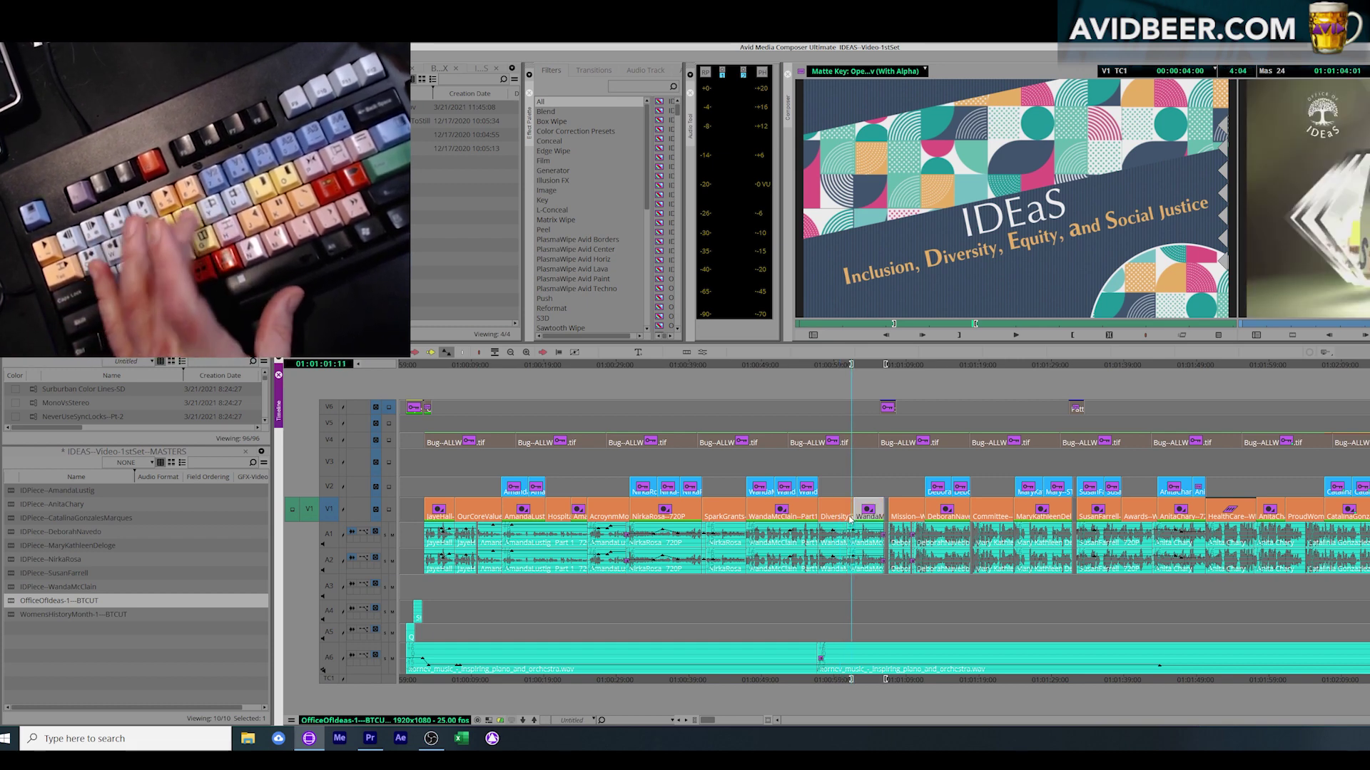
pyautogui.moveTo(849, 519); pyautogui.dragTo(842, 518)
pyautogui.press('t')
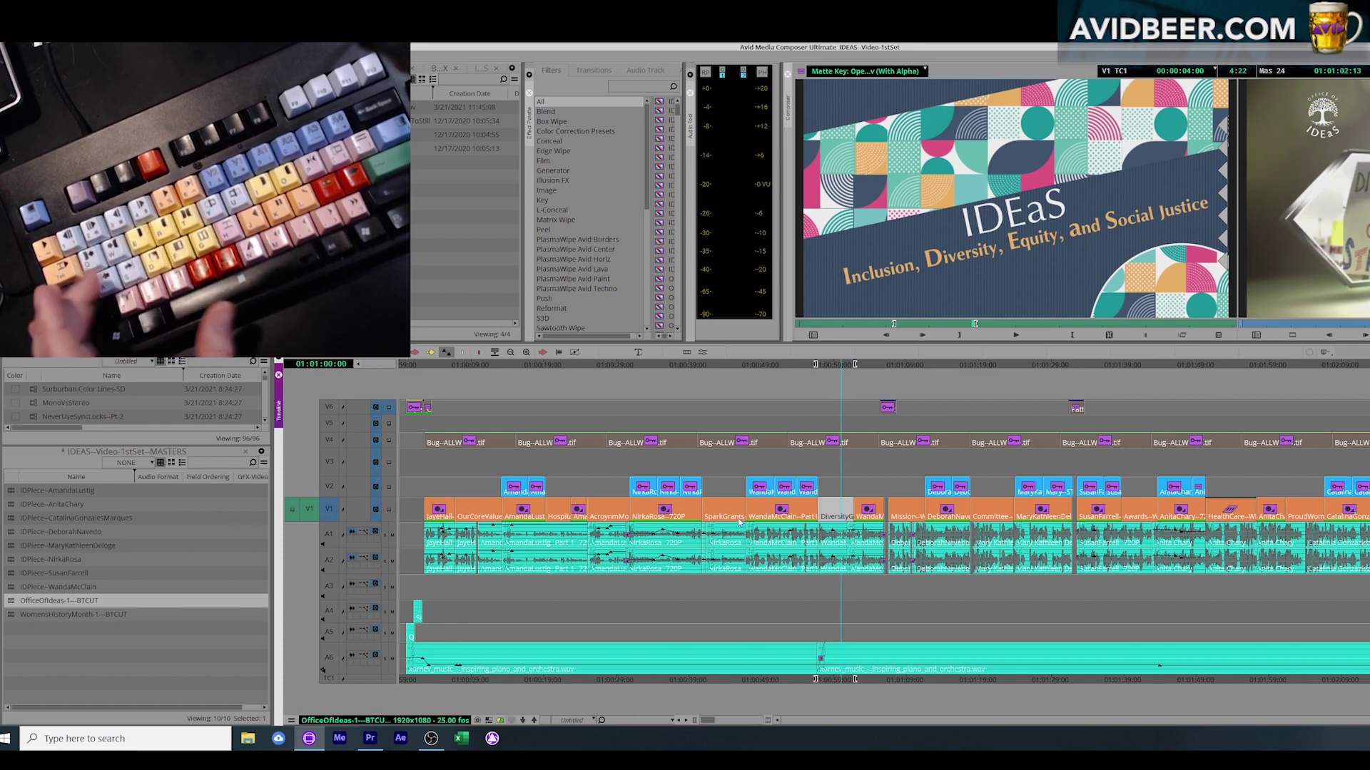
pyautogui.press('g')
pyautogui.press('space')
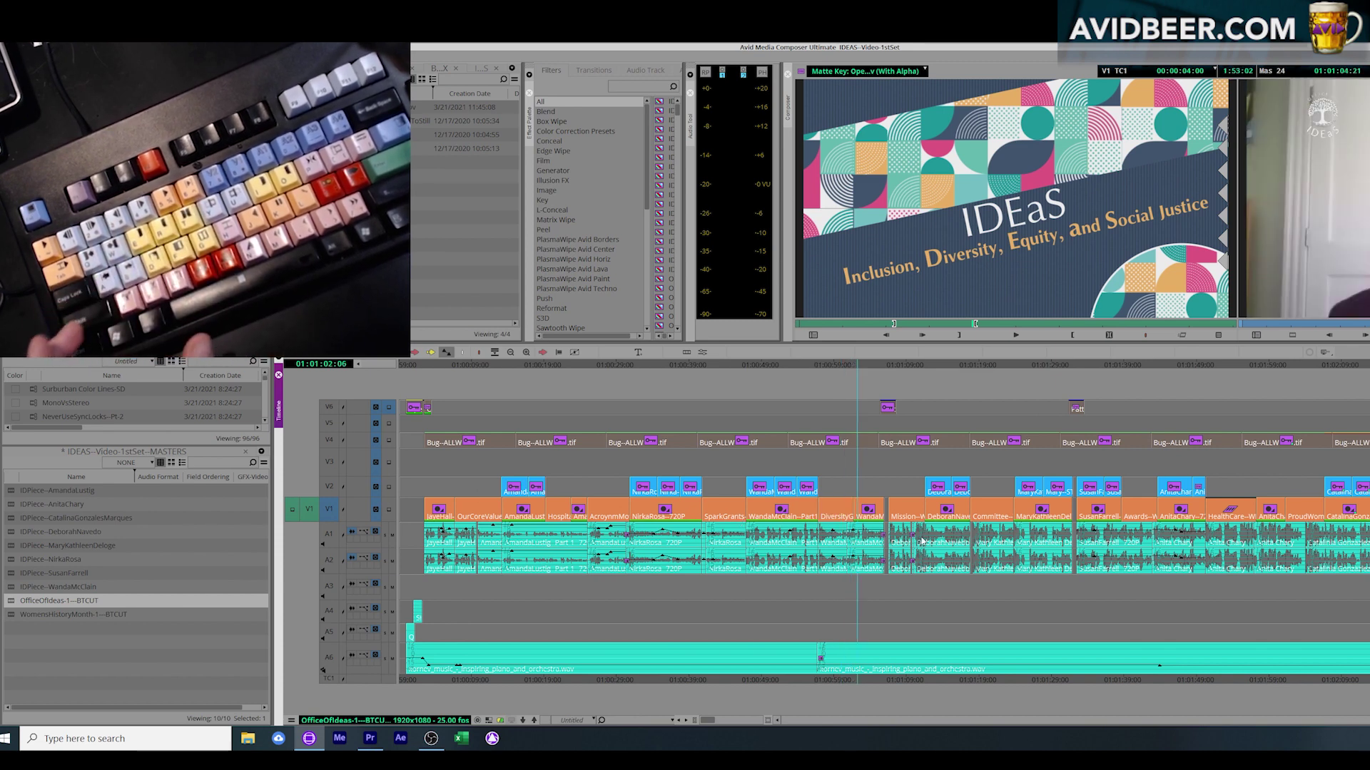
# Step: Mark a one-second range inside the Diversity clip, lift it from V1, and undo the lift
pyautogui.click(837, 587)
pyautogui.press('e')
pyautogui.click(844, 588)
pyautogui.press('r')
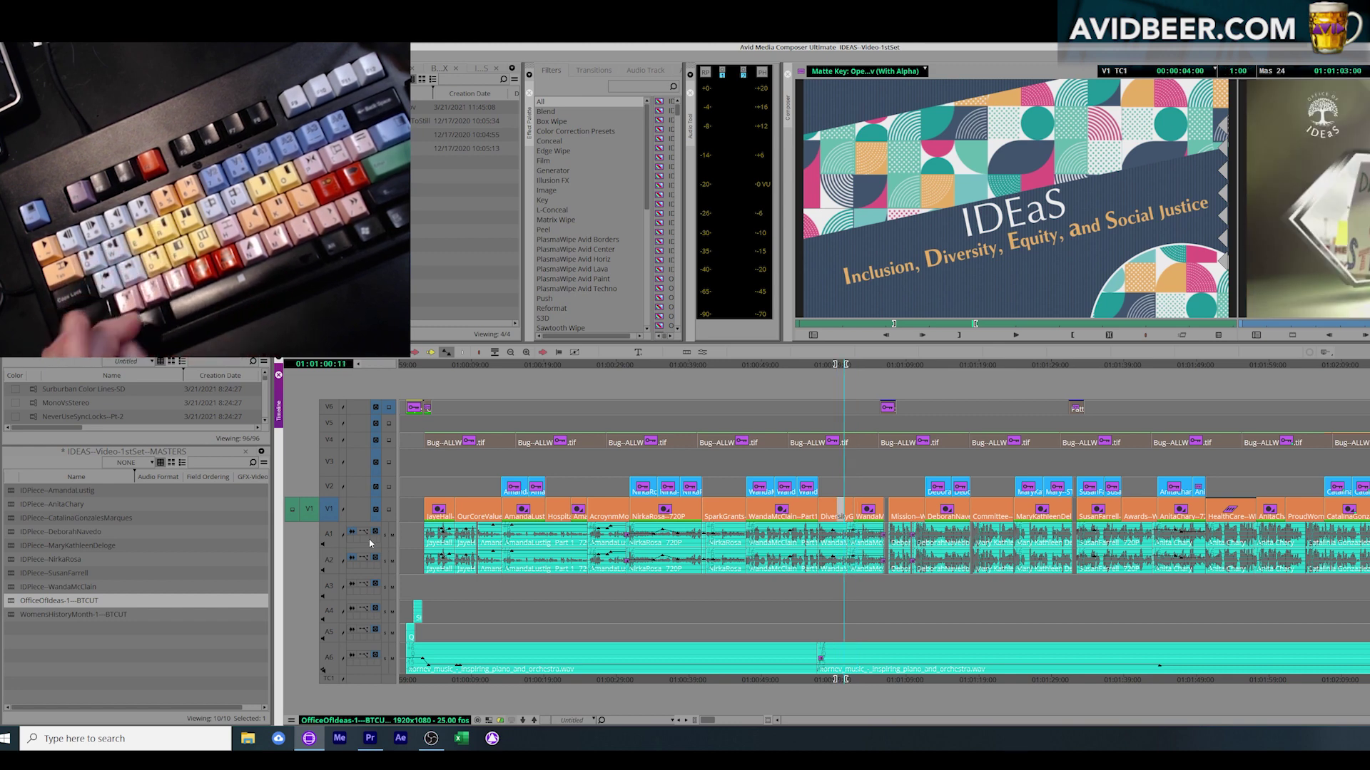
pyautogui.press('z')
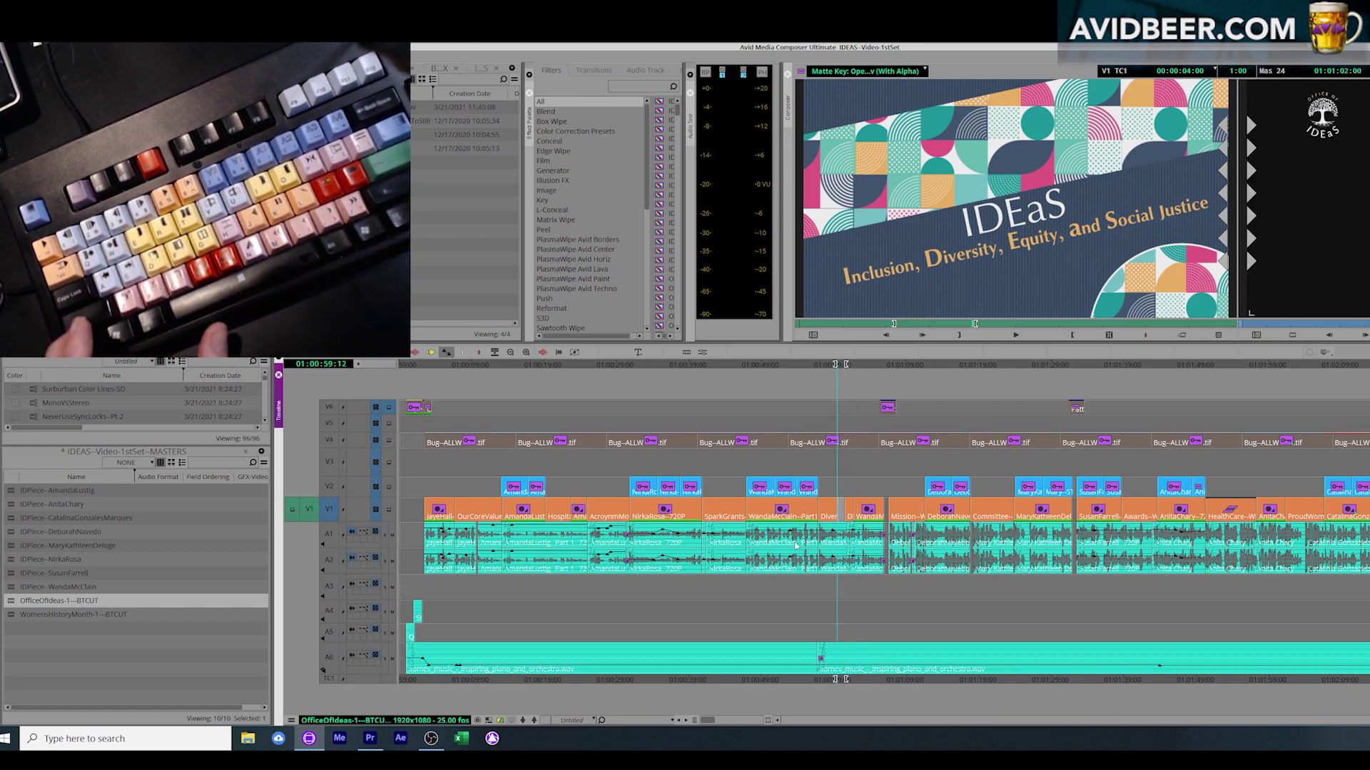
pyautogui.press('6')
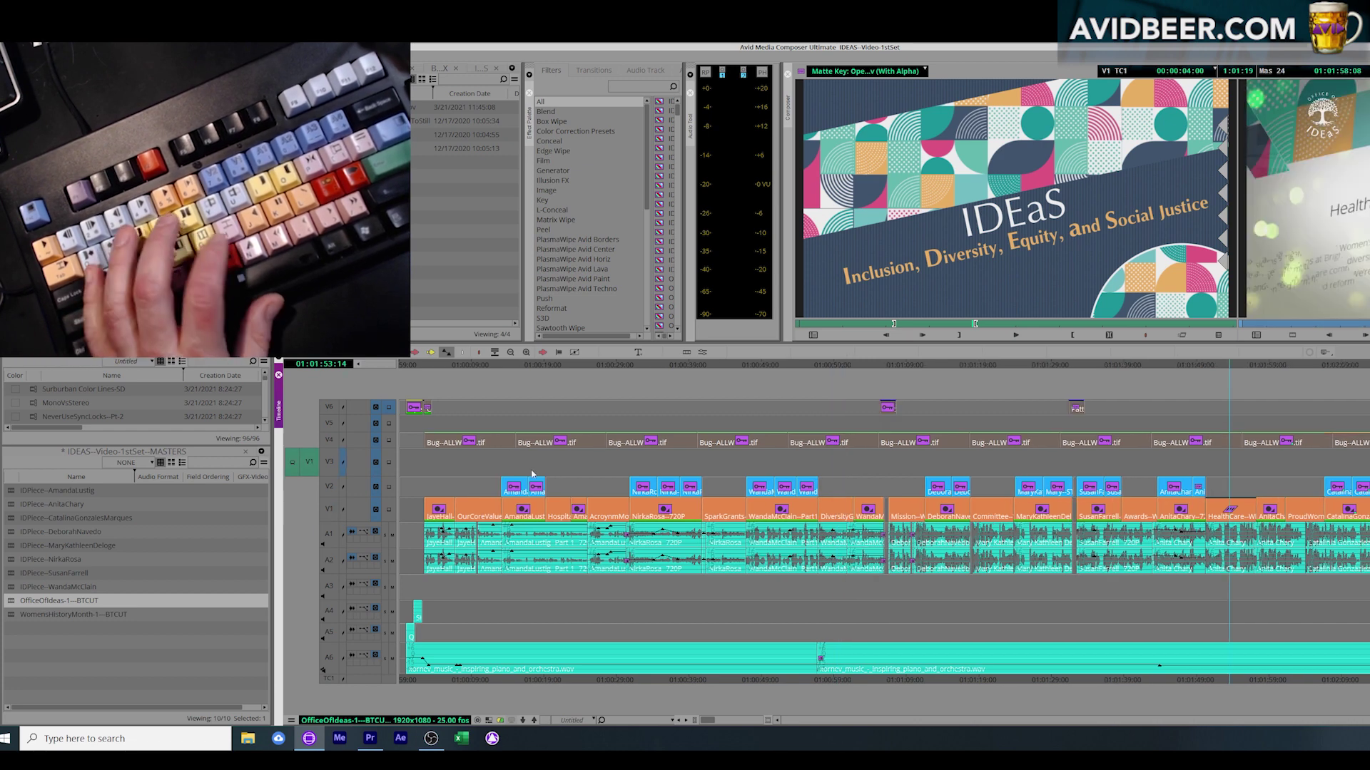
pyautogui.hotkey('ctrl', 'z')
# Step: Overwrite the marked opening graphic onto V3 above the HealthCare clip and mark the new segment
pyautogui.click(333, 463)
pyautogui.press('b')
pyautogui.click(1259, 478)
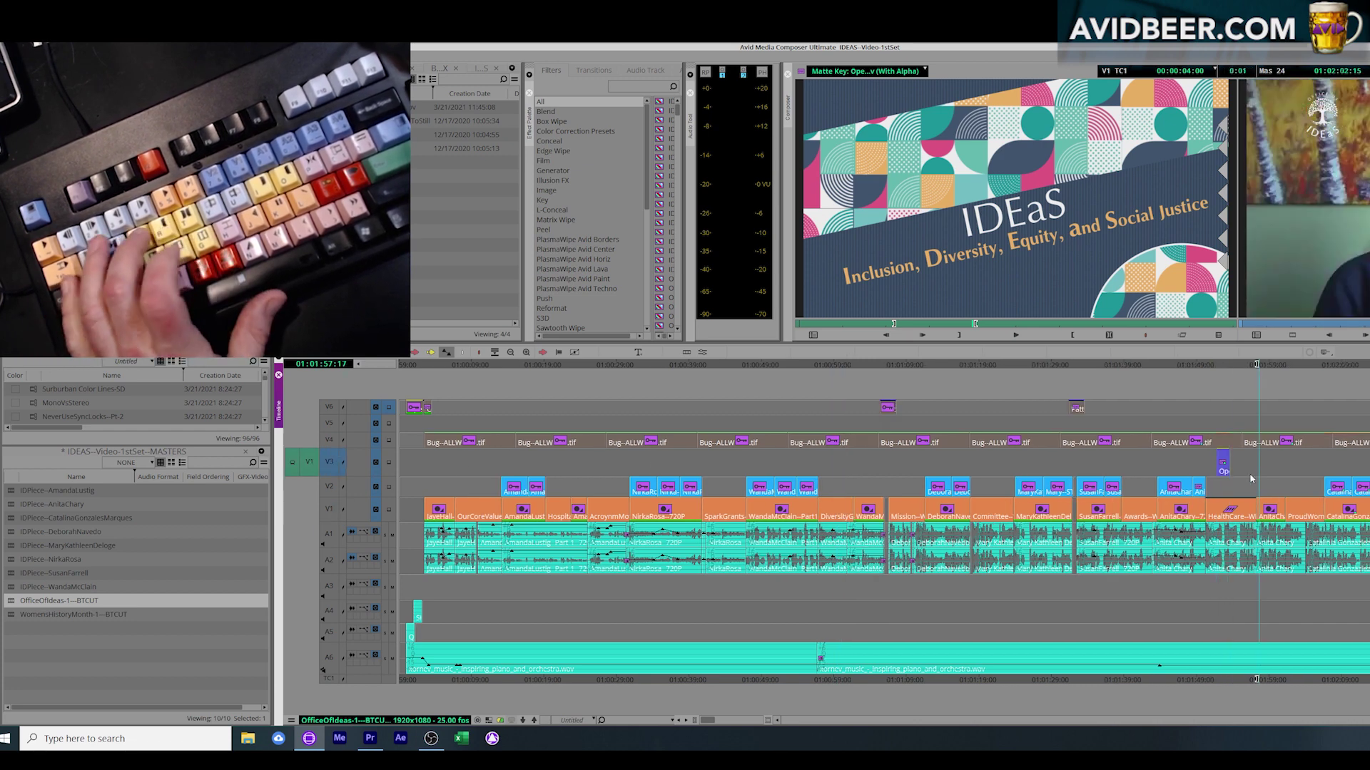
pyautogui.press('e')
pyautogui.click(965, 304)
pyautogui.click(1220, 470)
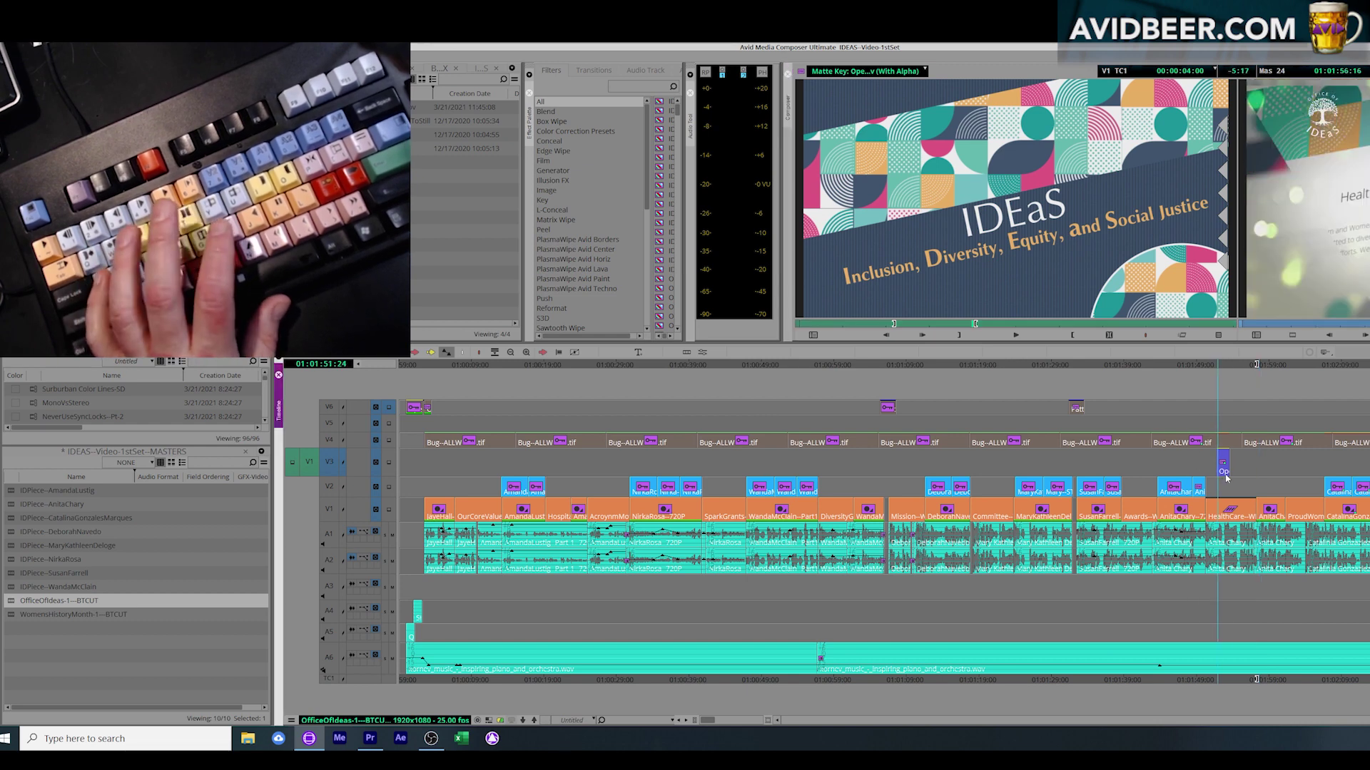
pyautogui.press('t')
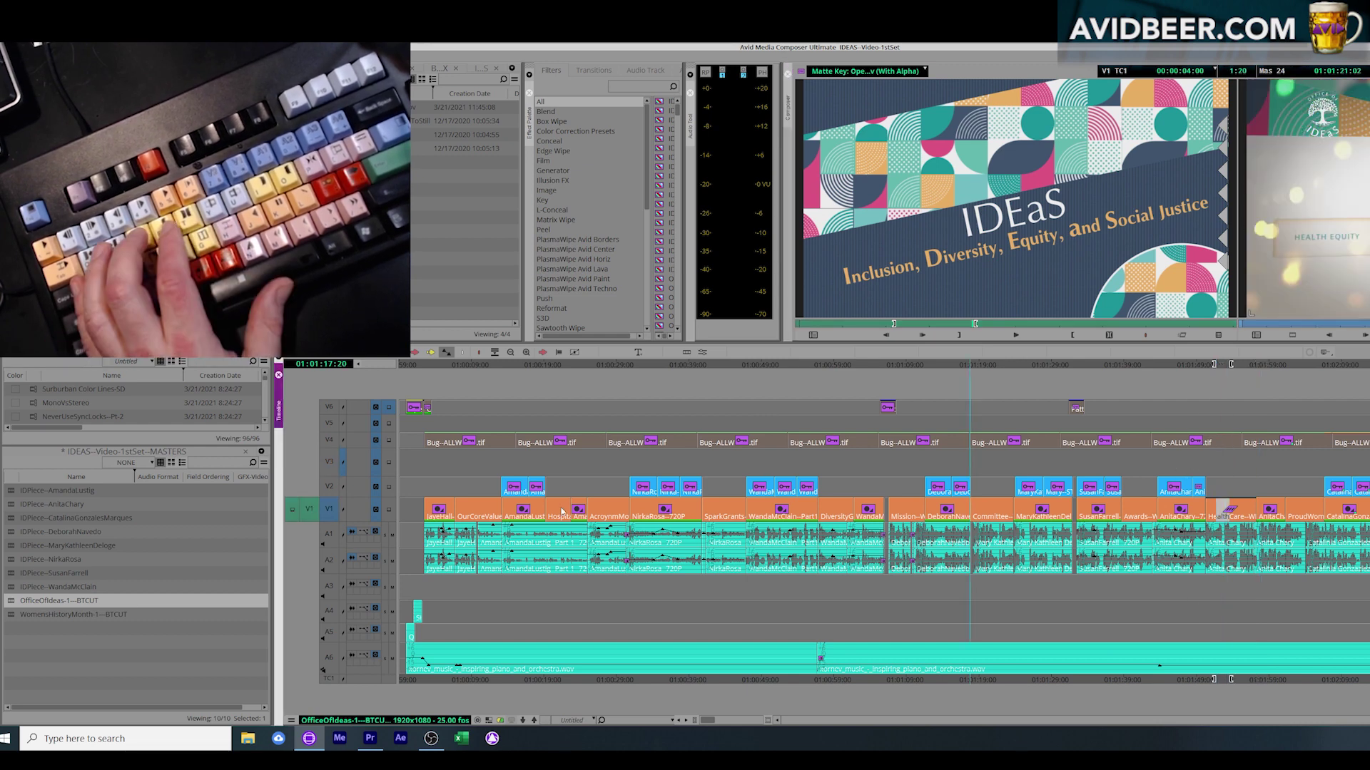
# Step: Set in and out points around most of the Committee clip on V1, and copy the range into the source monitor
pyautogui.click(963, 554)
pyautogui.press('e')
pyautogui.moveTo(965, 556); pyautogui.dragTo(998, 536)
pyautogui.press('r')
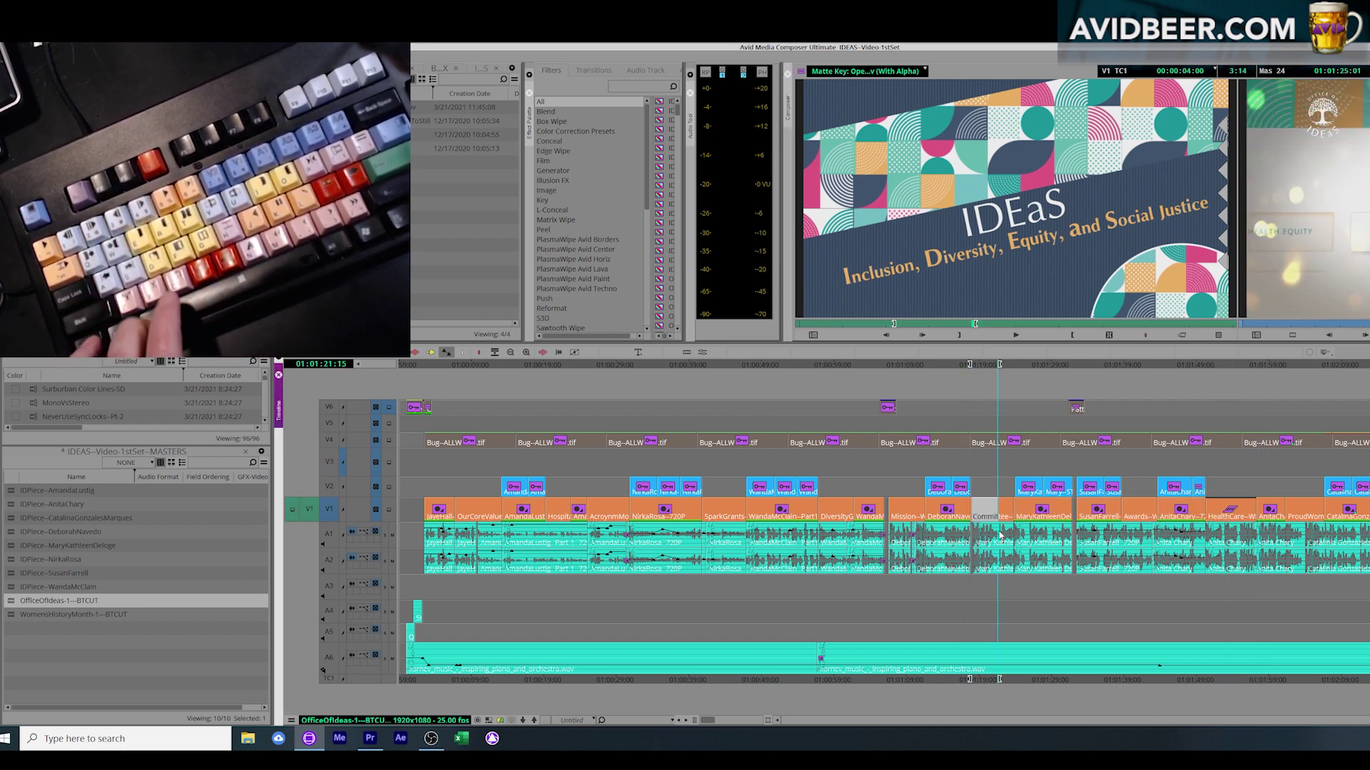
pyautogui.hotkey('alt', 'c')
pyautogui.moveTo(833, 323); pyautogui.dragTo(852, 323)
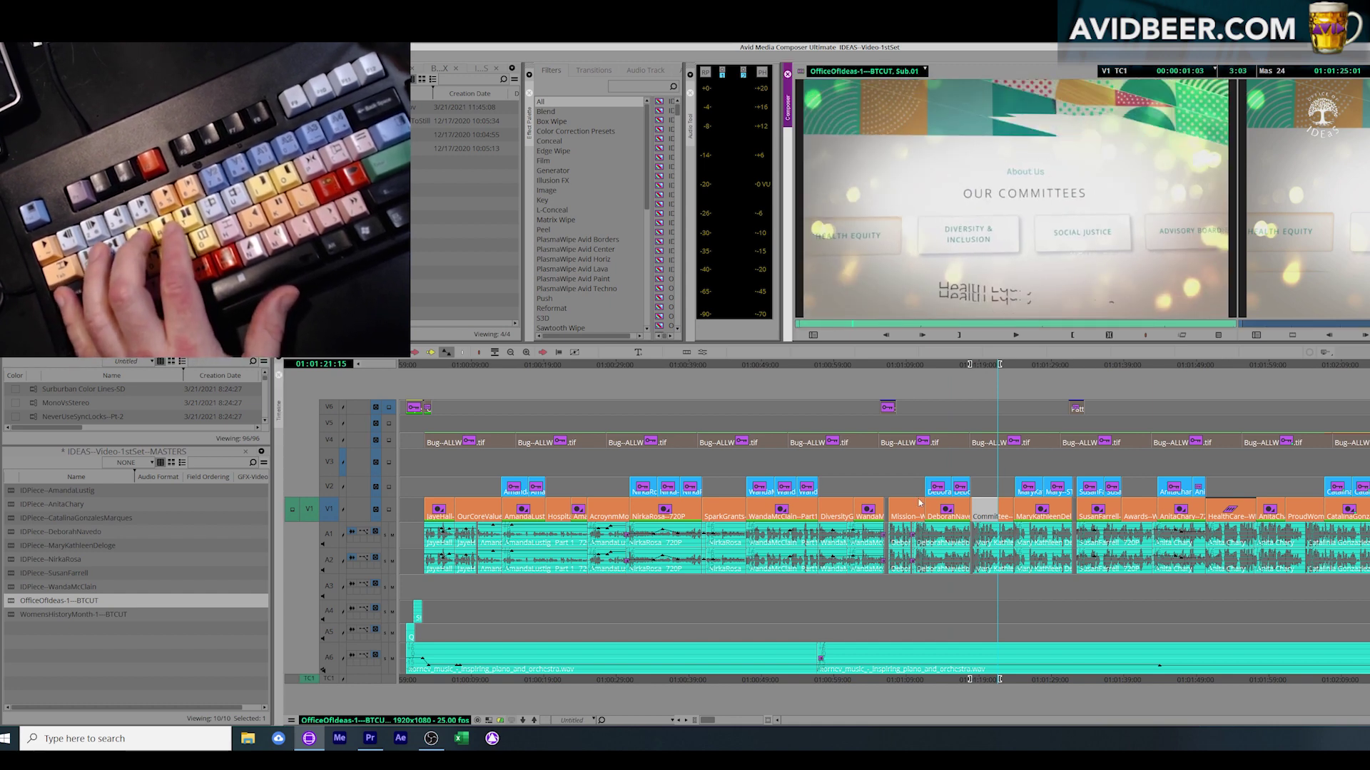
# Step: Mark the later part of the interview clip before the Committee clip, enable all tracks, and copy the range into the source monitor
pyautogui.click(940, 511)
pyautogui.press('e')
pyautogui.moveTo(940, 510); pyautogui.dragTo(967, 509)
pyautogui.press('r')
pyautogui.hotkey('ctrl', 'a')
pyautogui.hotkey('alt', 'c')
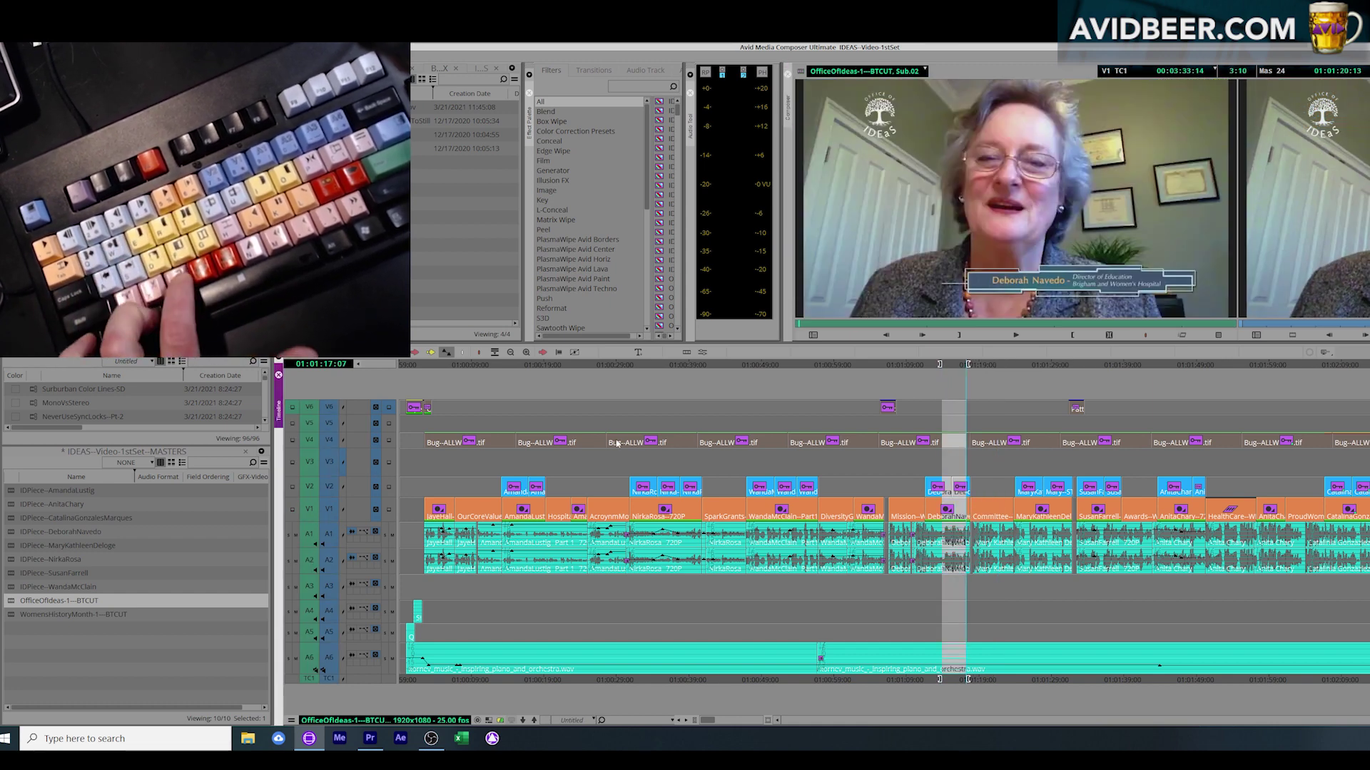
# Step: Limit the tracks to V1 through V3, mark the first half of the interview before the Diversity clip, and copy it to the source monitor
pyautogui.click(747, 511)
pyautogui.press('e')
pyautogui.hotkey('ctrl', 'shift', 'a')
pyautogui.moveTo(326, 461); pyautogui.dragTo(326, 511)
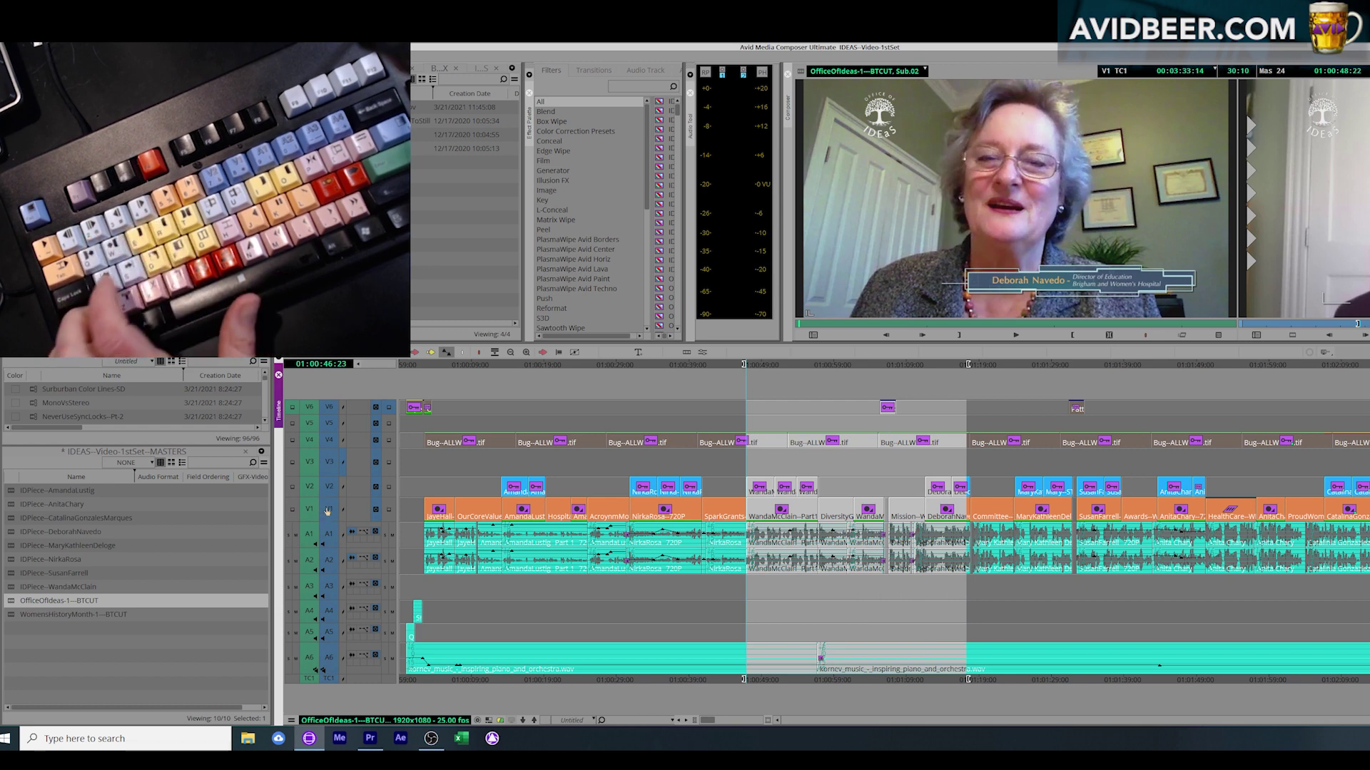
pyautogui.click(781, 510)
pyautogui.press('r')
pyautogui.hotkey('alt', 'c')
# Step: Enable all the sequence's tracks and disable them again, repeating the toggle with the playhead over the marked interview range
pyautogui.click(500, 555)
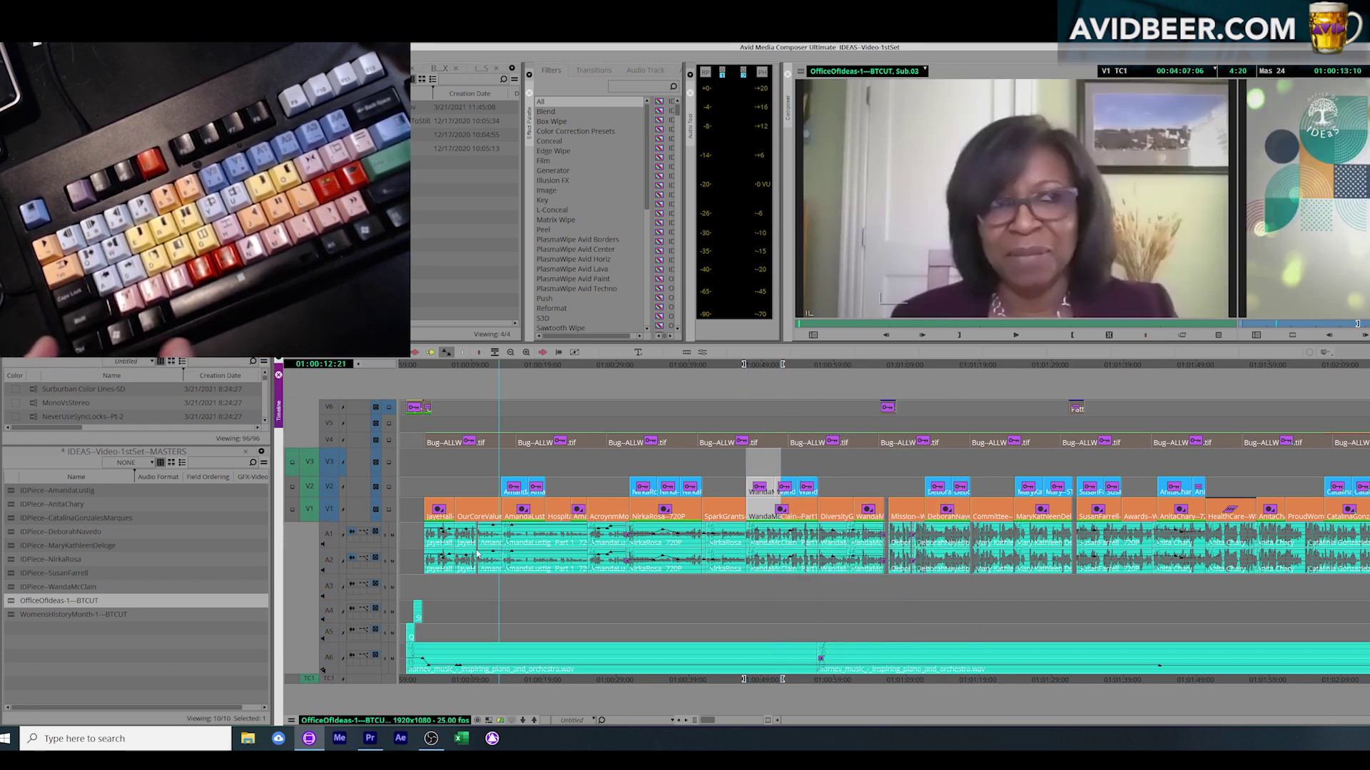
pyautogui.hotkey('ctrl', 'a')
pyautogui.hotkey('ctrl', 'shift', 'a')
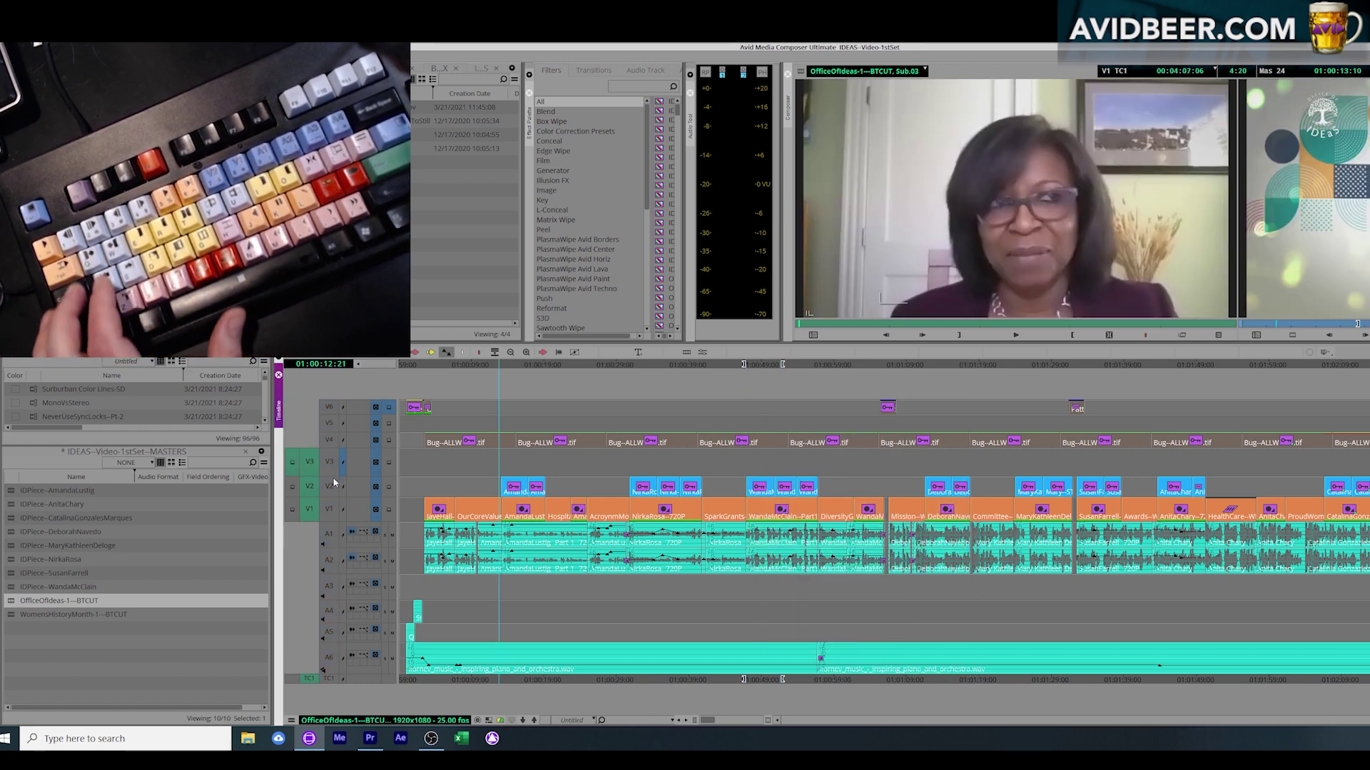
pyautogui.hotkey('ctrl', 'a')
pyautogui.moveTo(651, 581); pyautogui.dragTo(750, 570)
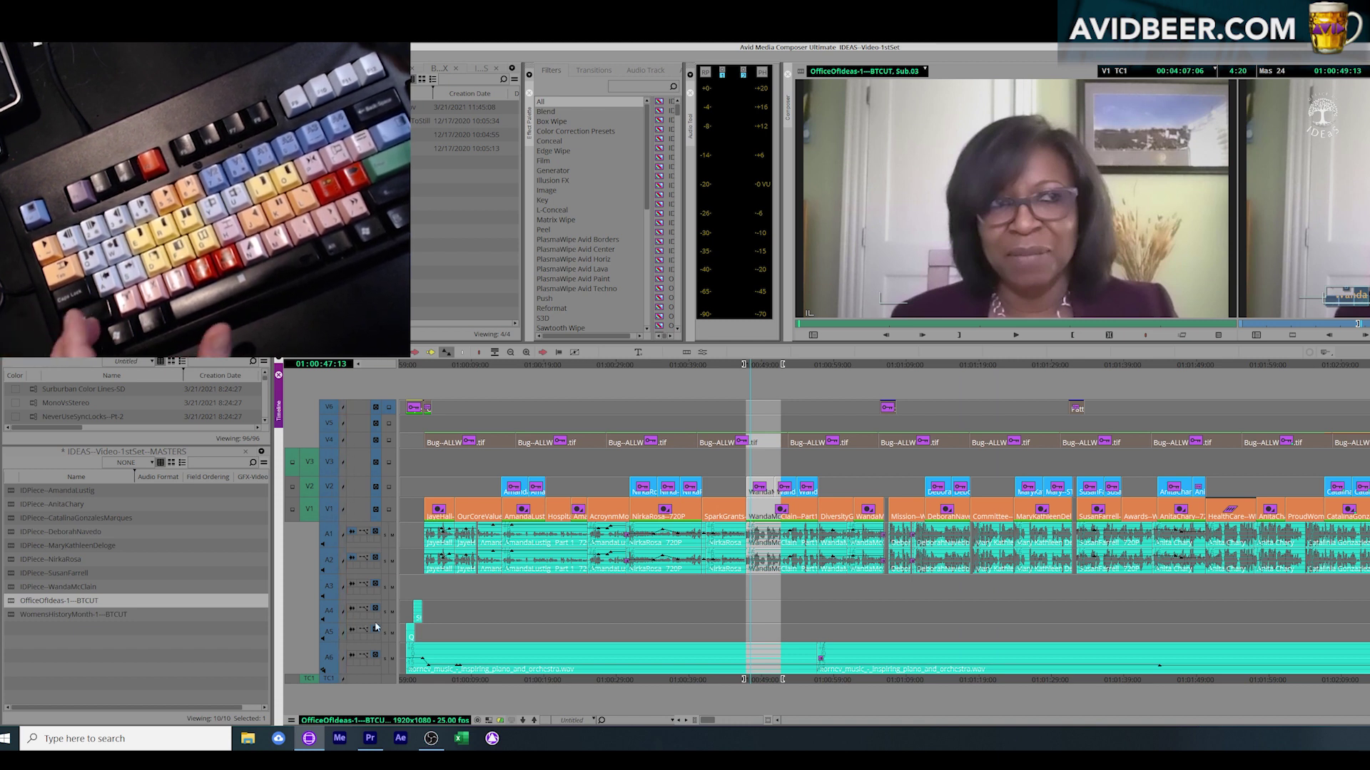
pyautogui.hotkey('ctrl', 'shift', 'a')
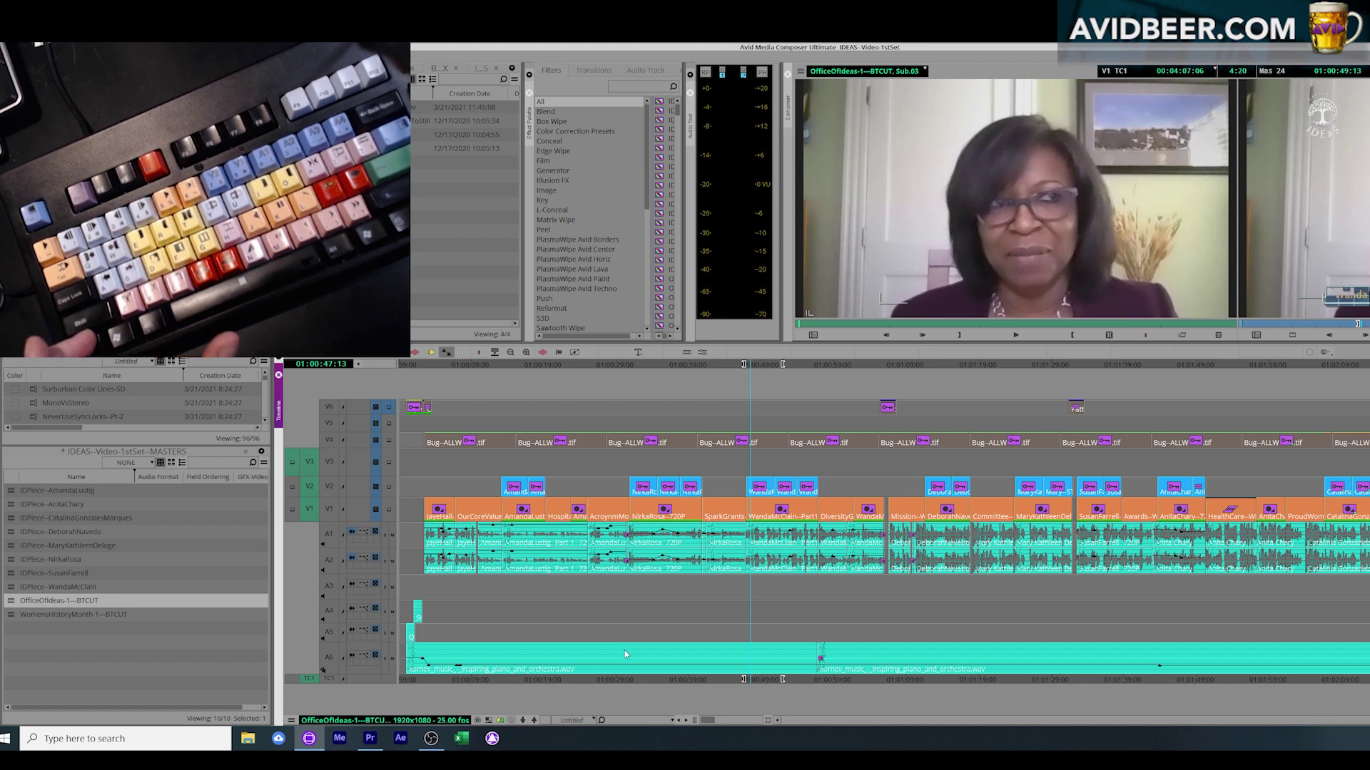
# Step: Enable V1, TC1 and A2 individually, switch between single tracks and all tracks, and finish with every sequence track disabled
pyautogui.click(669, 643)
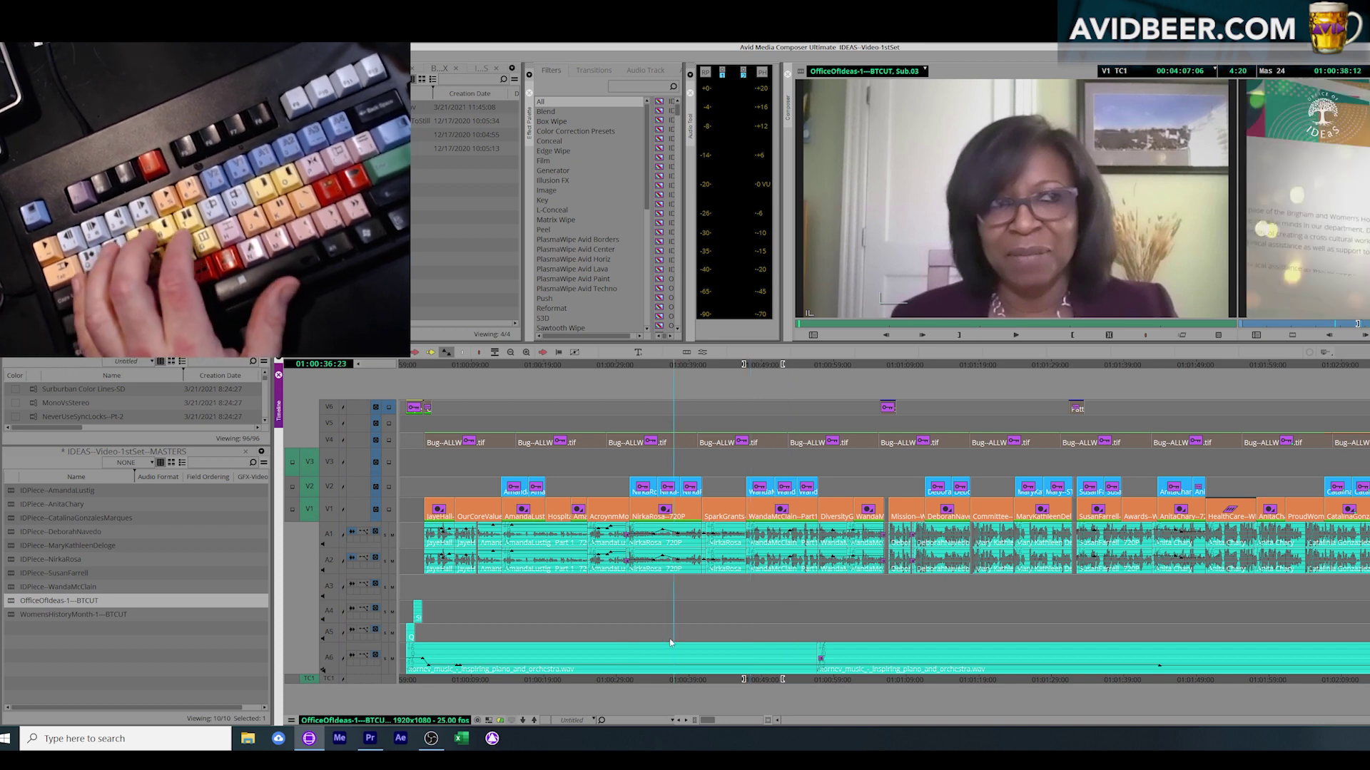
pyautogui.click(331, 508)
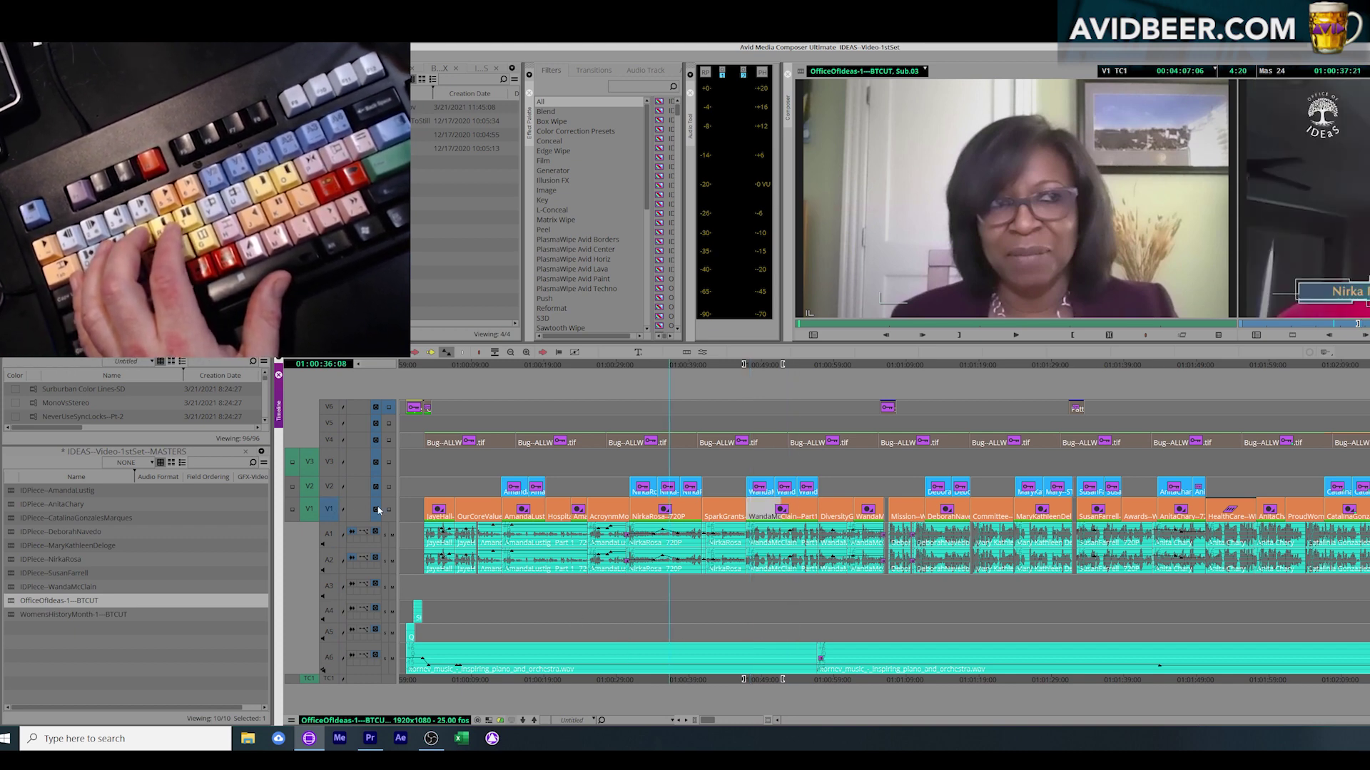
pyautogui.hotkey('ctrl', 'a')
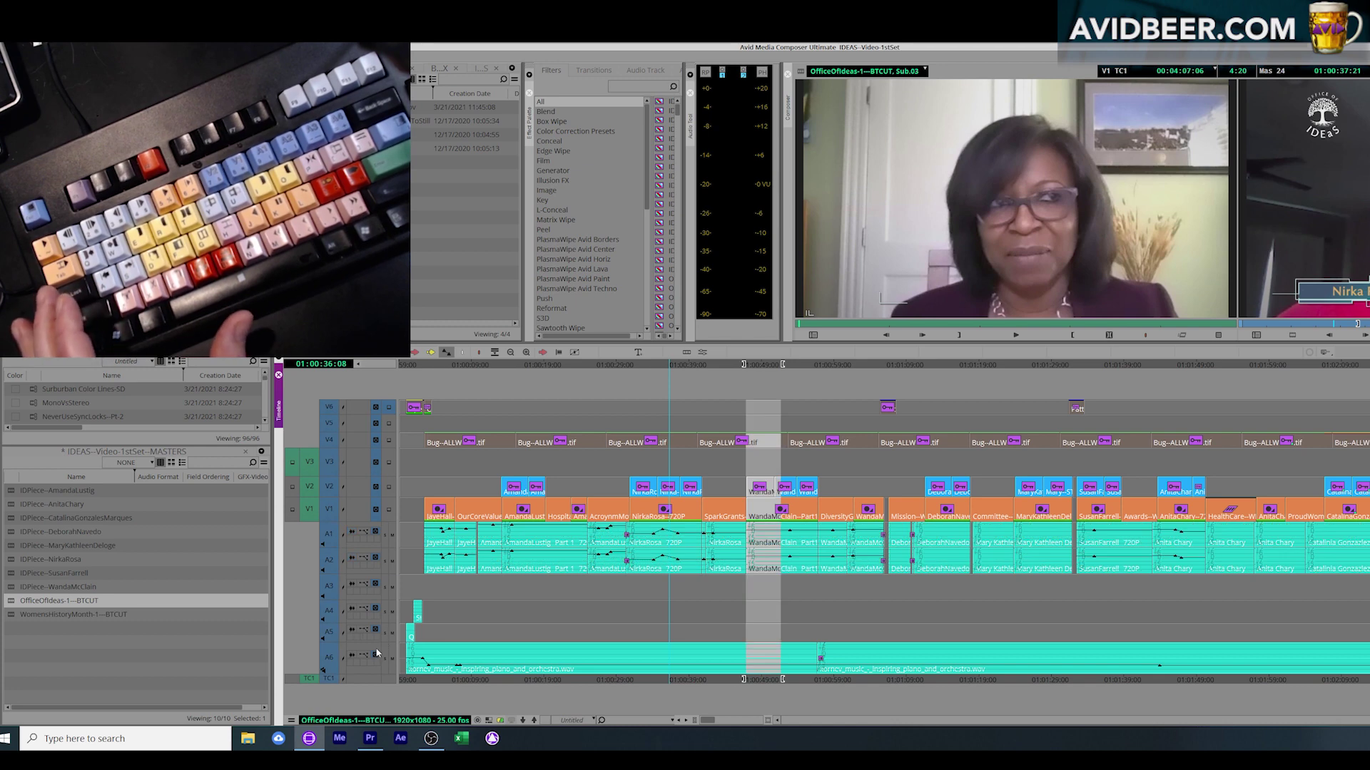
pyautogui.click(343, 683)
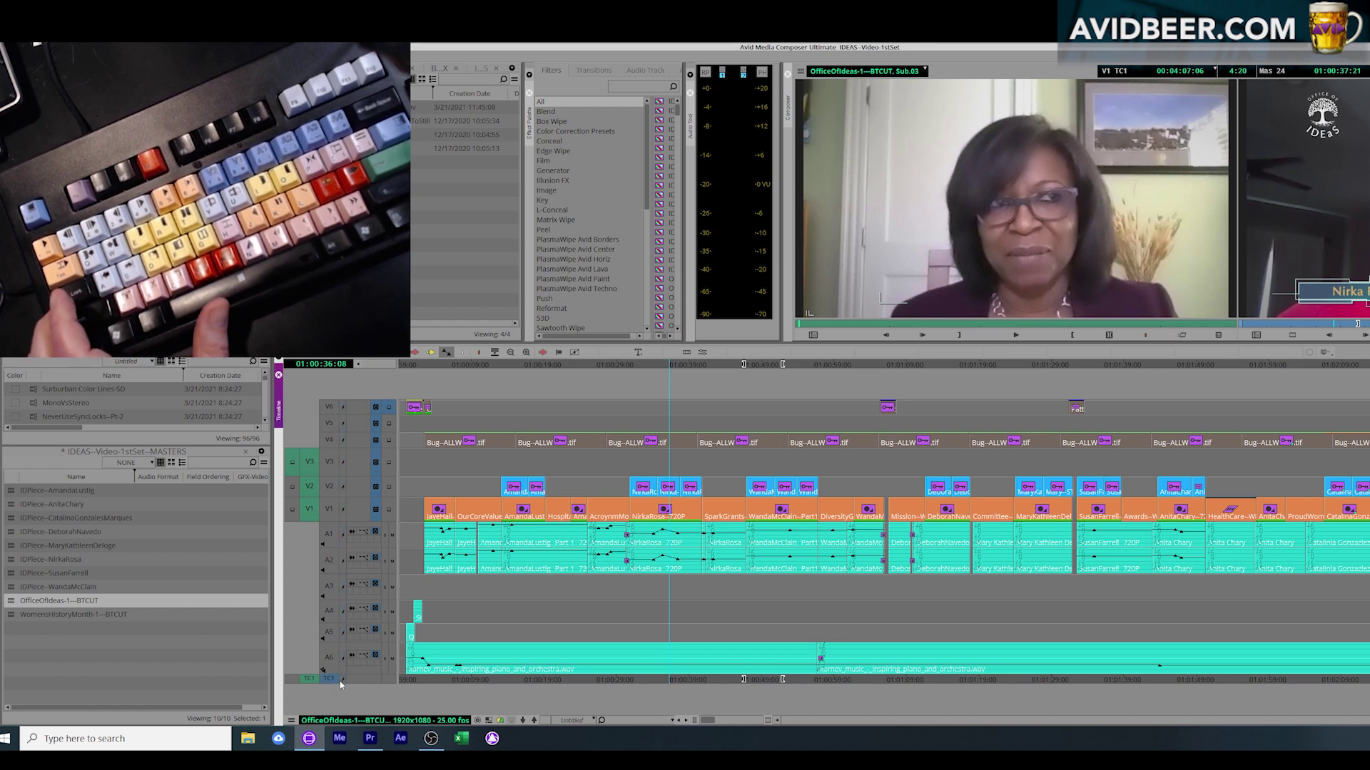
pyautogui.click(329, 560)
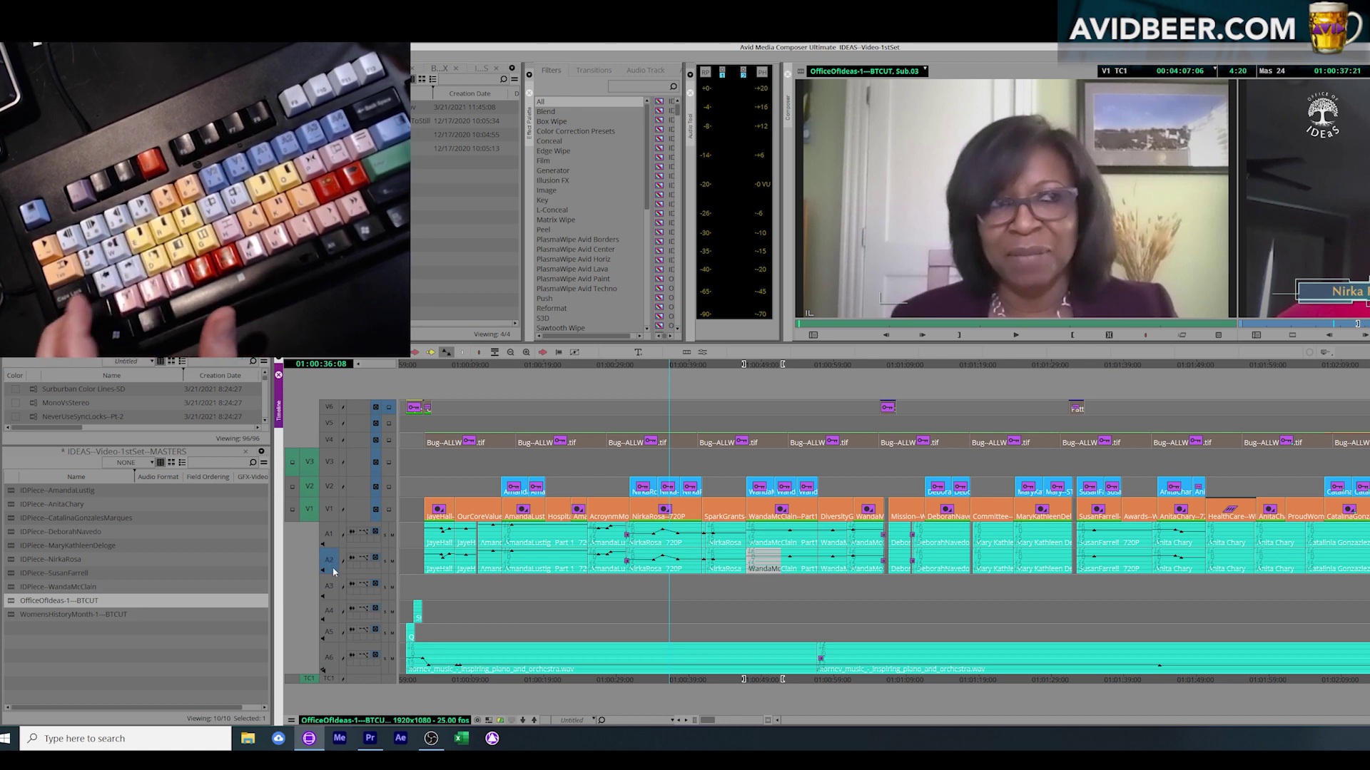
pyautogui.hotkey('ctrl', 'a')
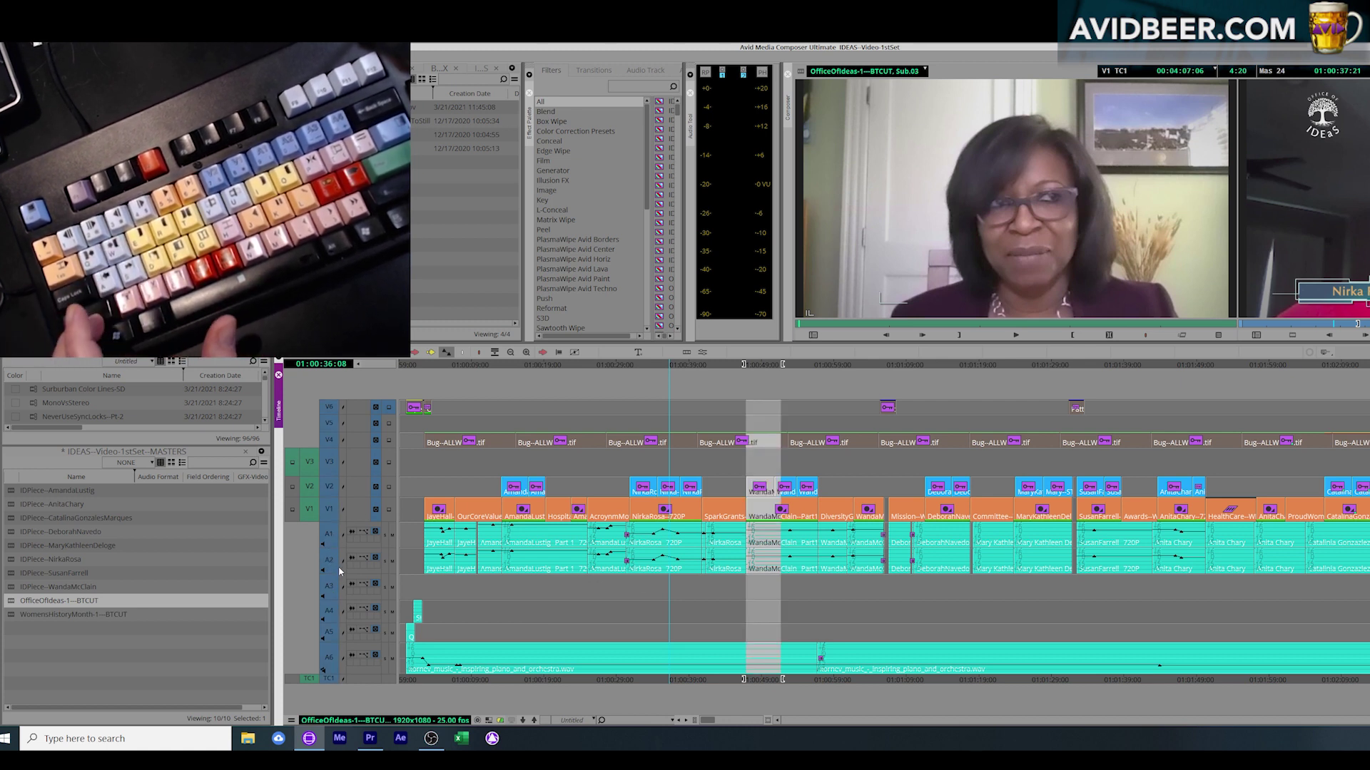
pyautogui.hotkey('ctrl', 'shift', 'a')
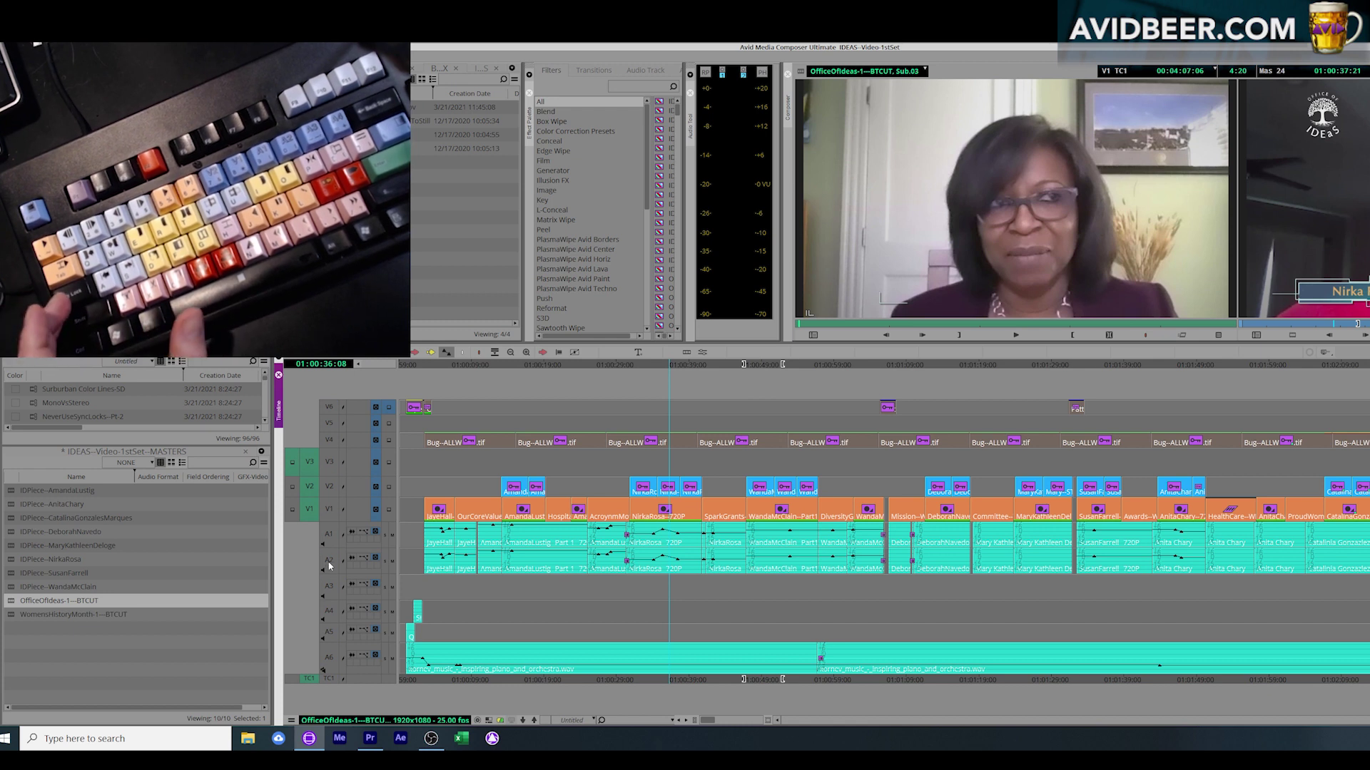
# Step: Enable audio tracks A2 and A3 for the marked interview range and disable them again
pyautogui.click(329, 562)
pyautogui.click(327, 582)
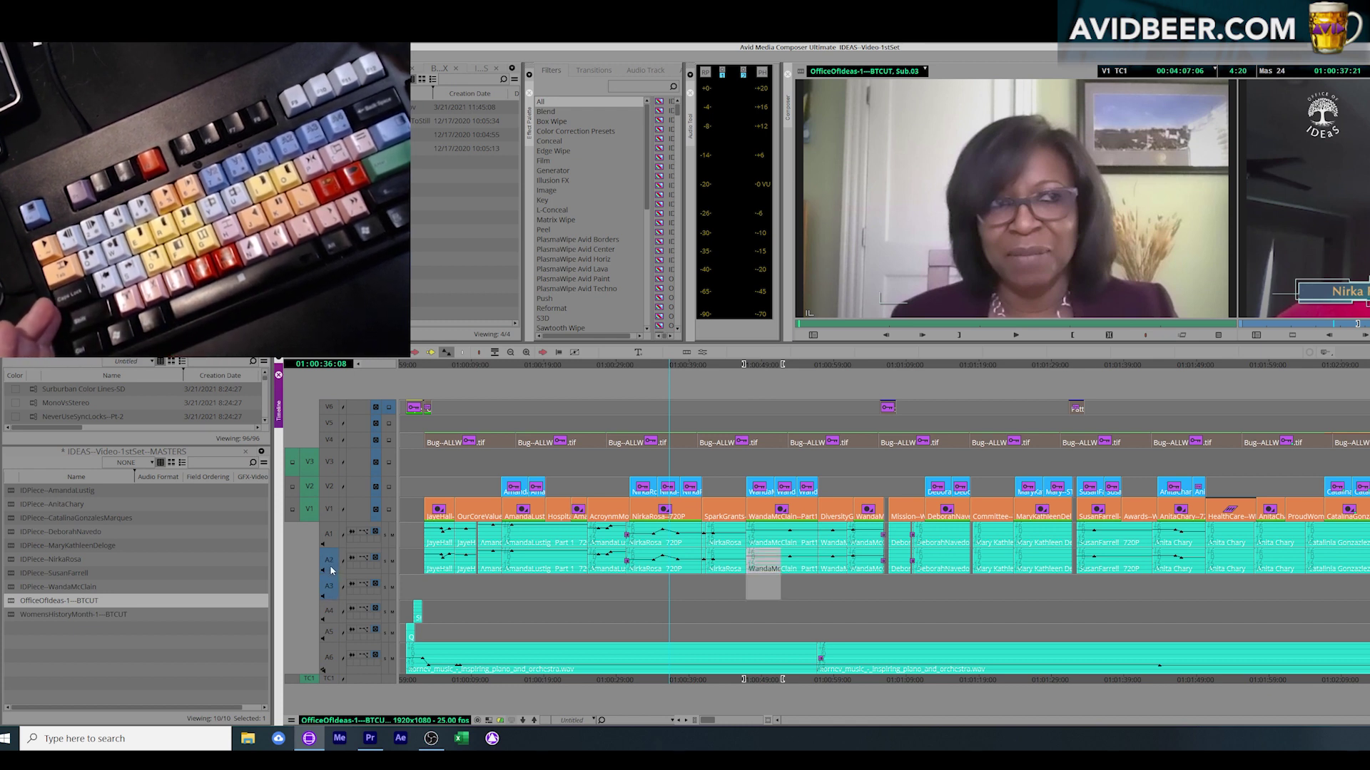
pyautogui.click(328, 585)
pyautogui.click(328, 564)
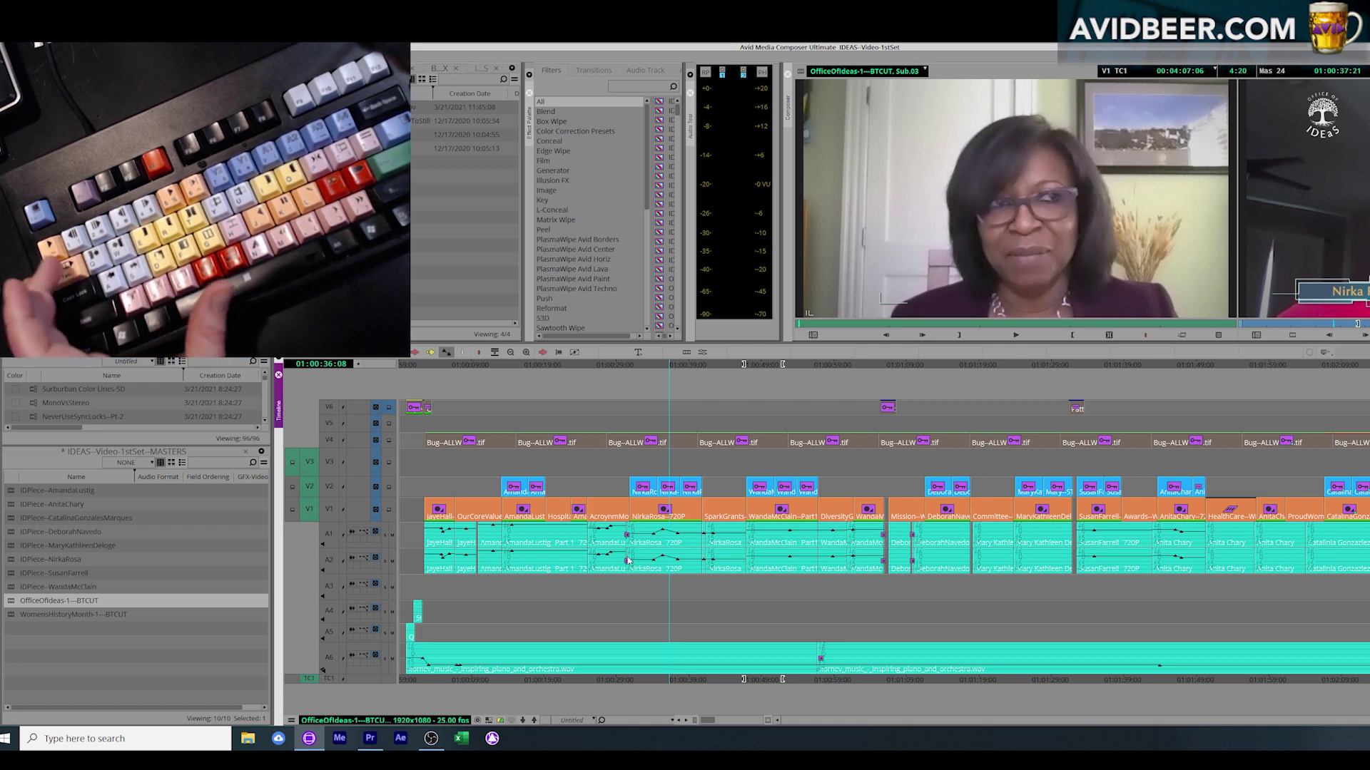
# Step: Load the Administrative Director's ID clip into the source monitor and select that clip in its bin
pyautogui.click(457, 262)
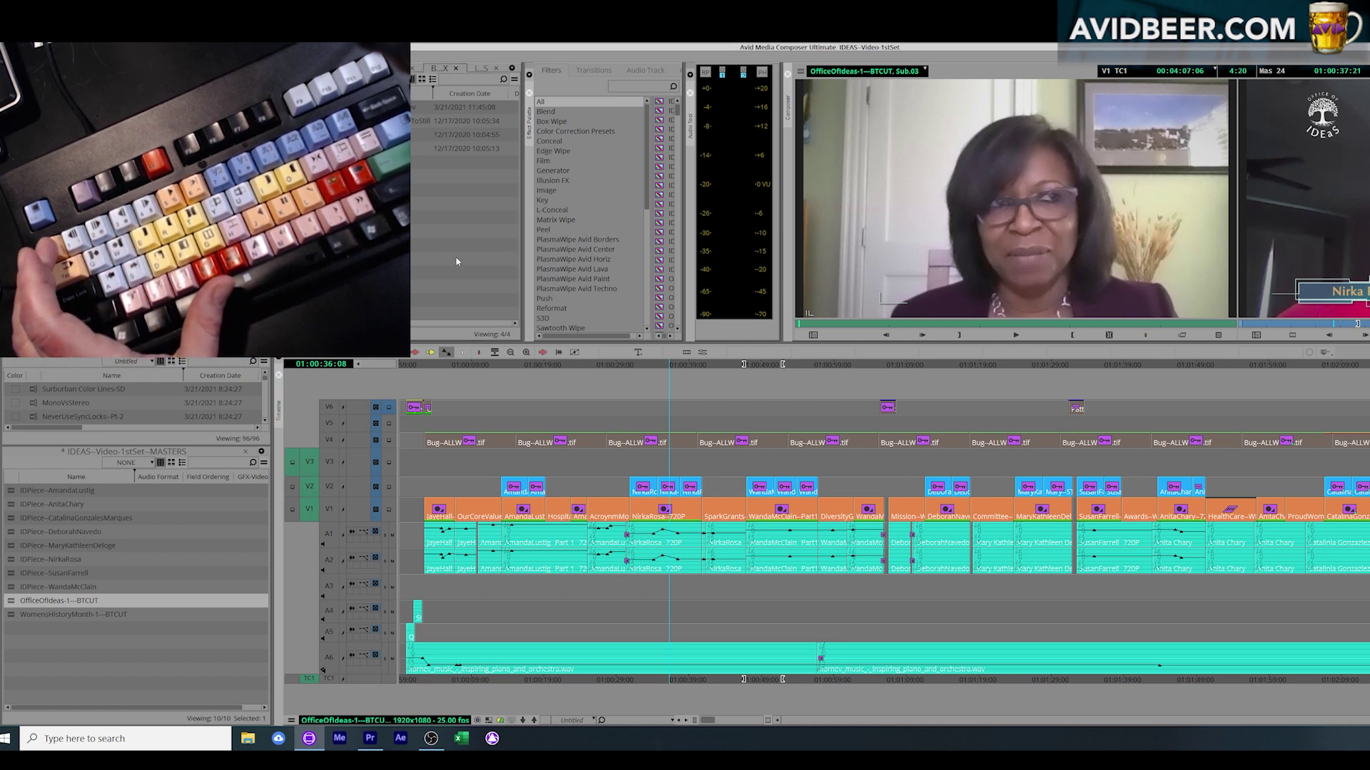
pyautogui.press('`')
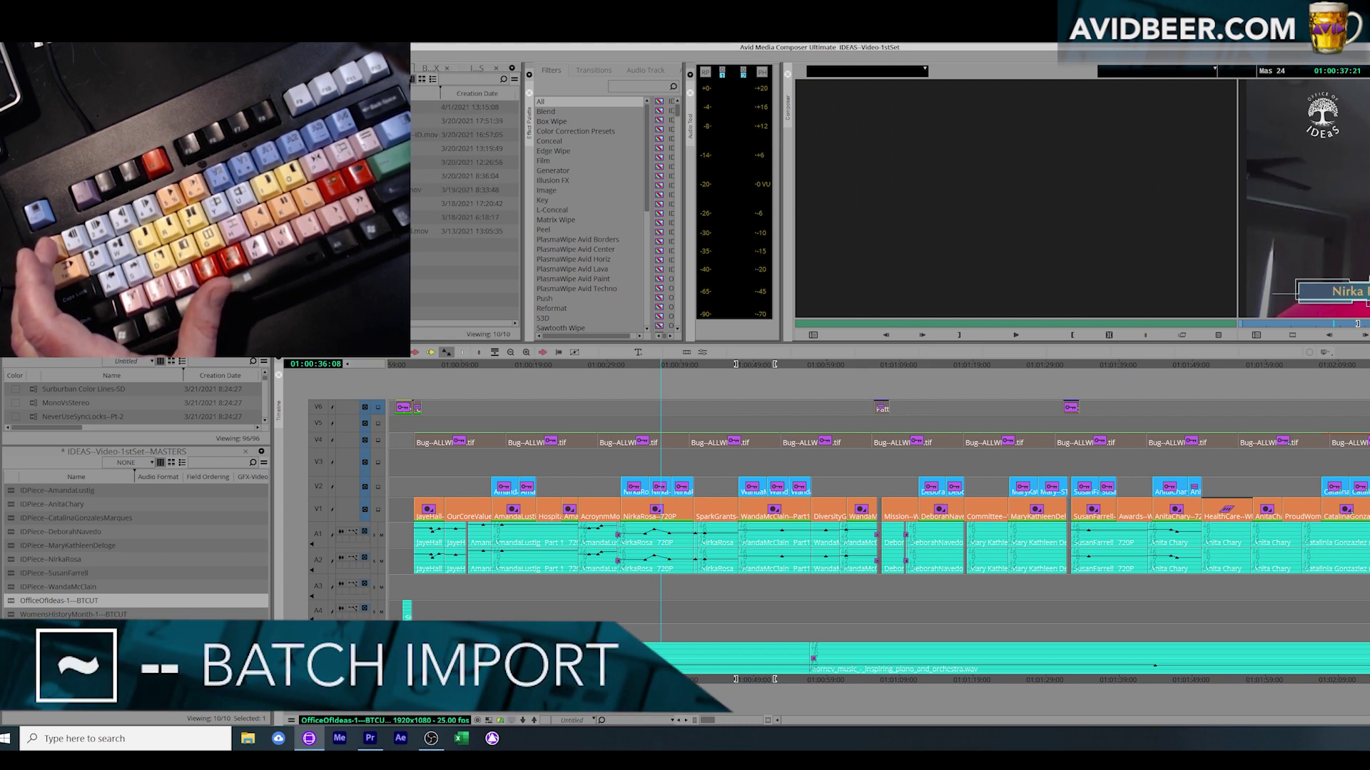
pyautogui.doubleClick(428, 149)
pyautogui.doubleClick(428, 217)
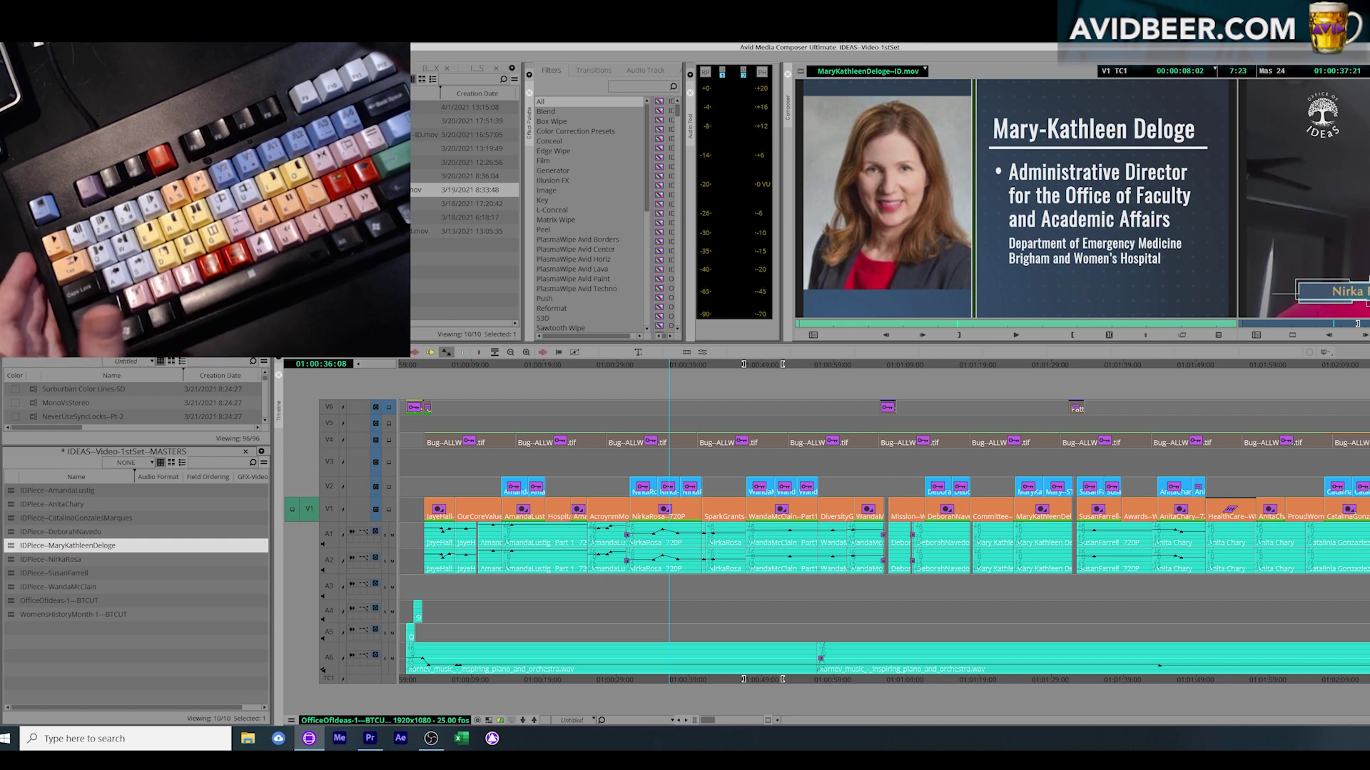
pyautogui.click(428, 190)
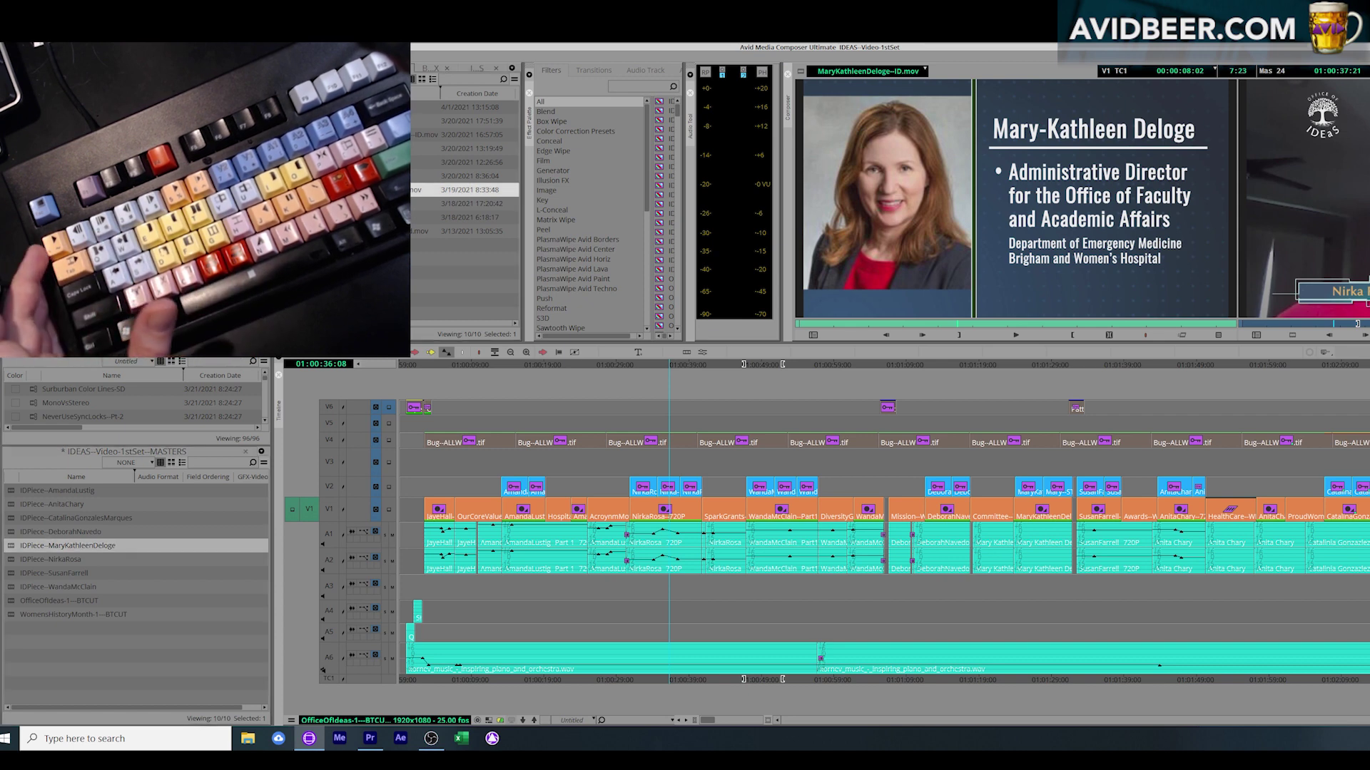
# Step: Start a Batch Import for the selected ID clip and cancel it without importing
pyautogui.press('`')
pyautogui.click(844, 400)
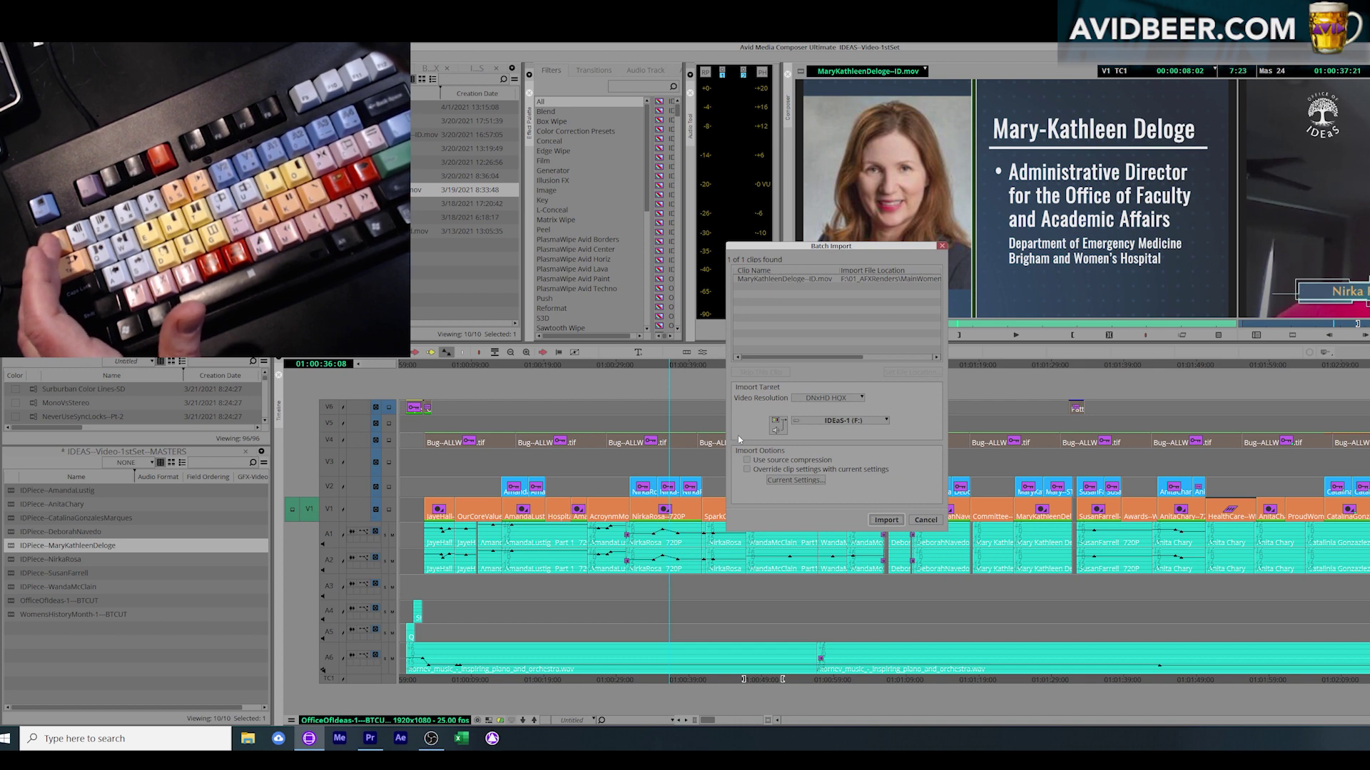
pyautogui.click(925, 520)
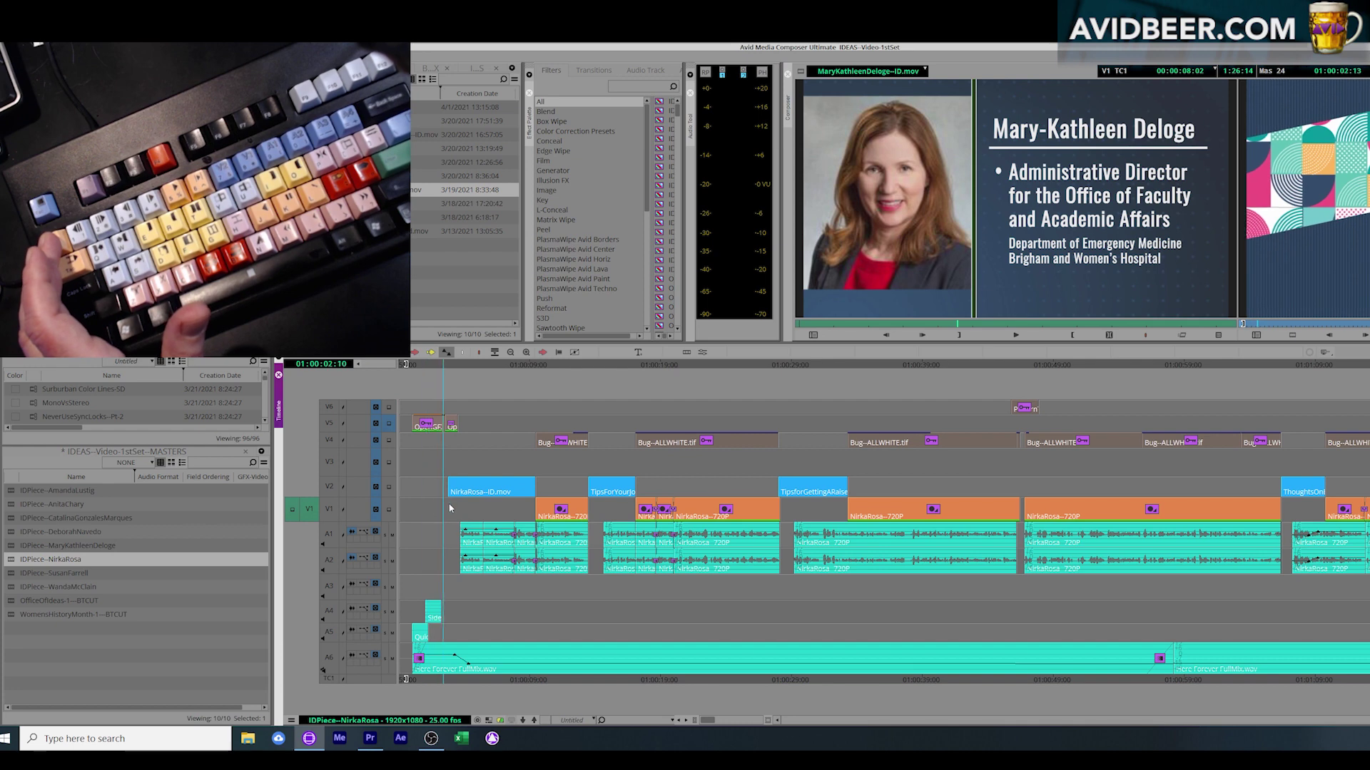
# Step: Scrub through the opening of the ID-piece sequence, from the ID clip into the first interview segments
pyautogui.moveTo(462, 505); pyautogui.dragTo(494, 502)
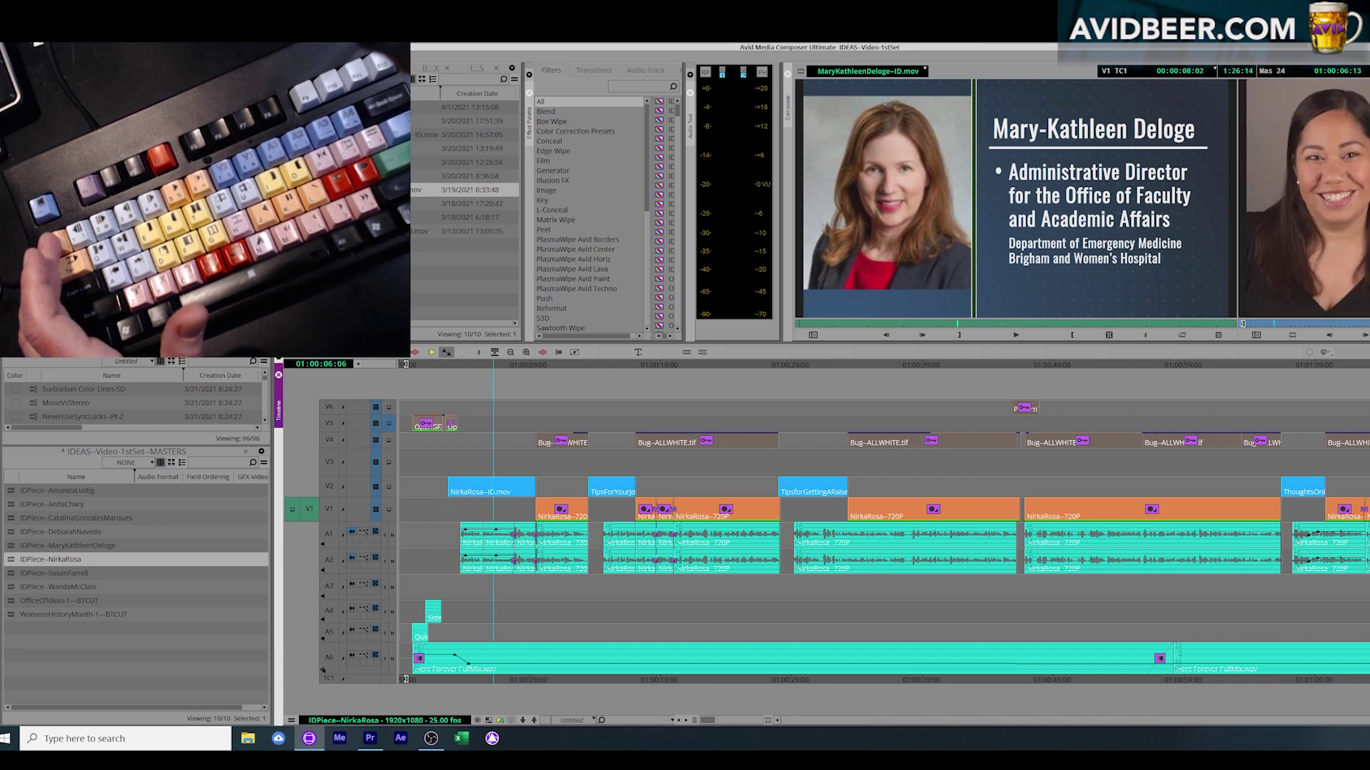
pyautogui.moveTo(500, 505); pyautogui.dragTo(525, 505)
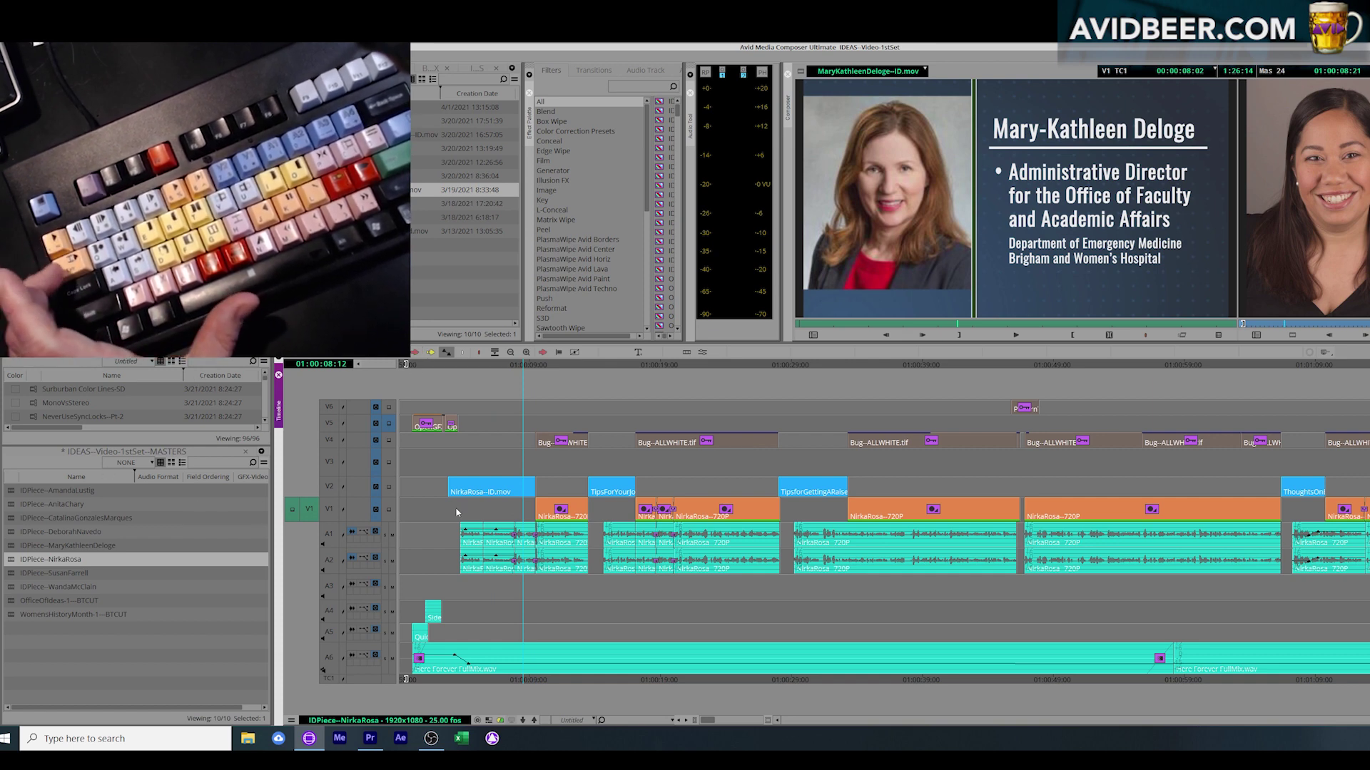
pyautogui.click(454, 278)
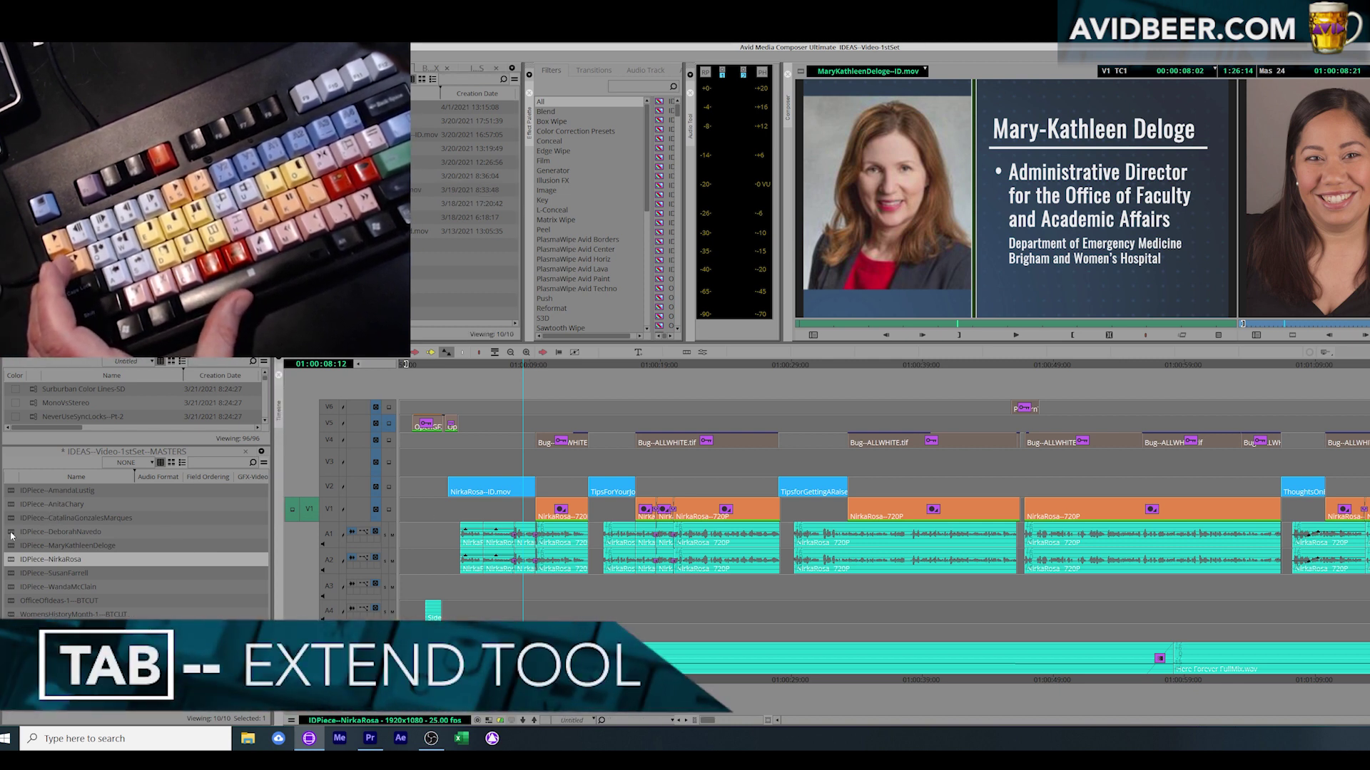
pyautogui.click(746, 545)
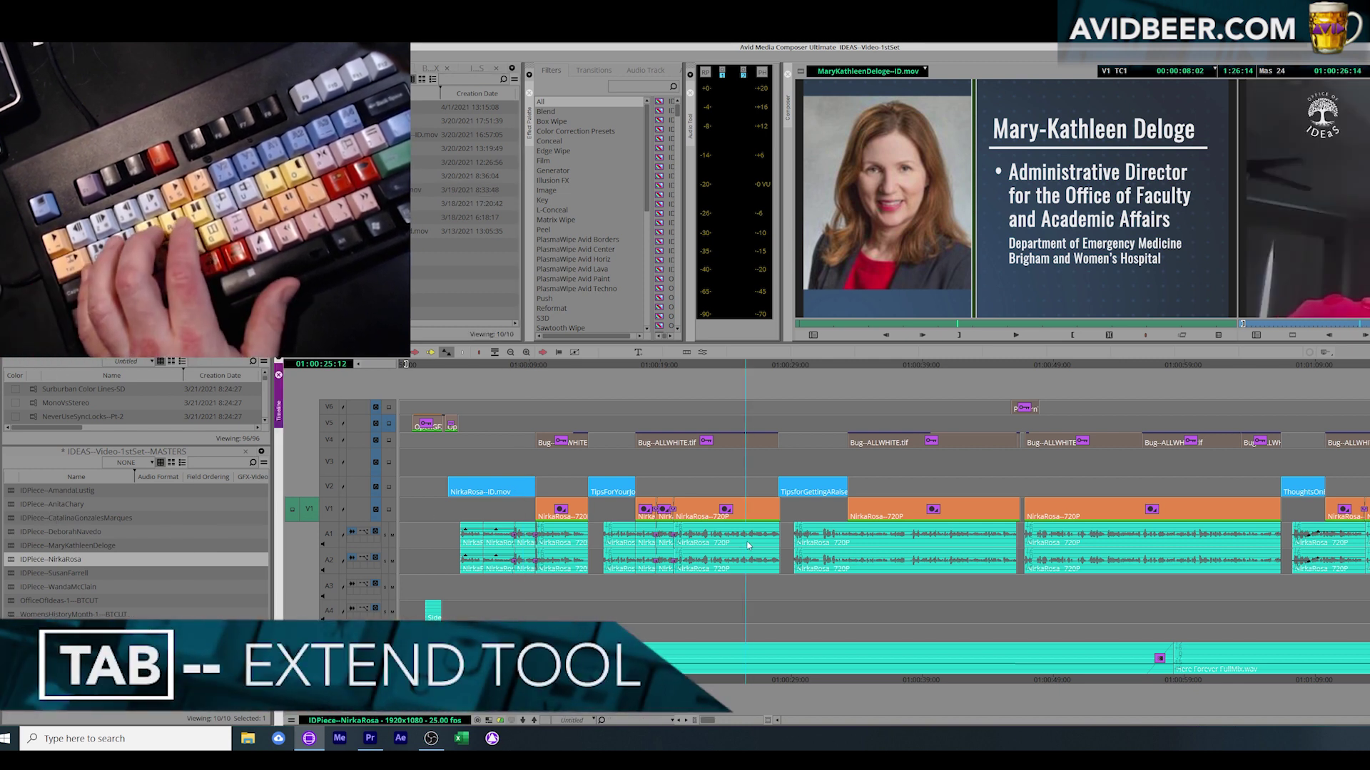
# Step: Load the WomensHistoryMonth-1--BTCUT sequence and extend the V1 cut before its last interview clip to the marked point
pyautogui.doubleClick(11, 614)
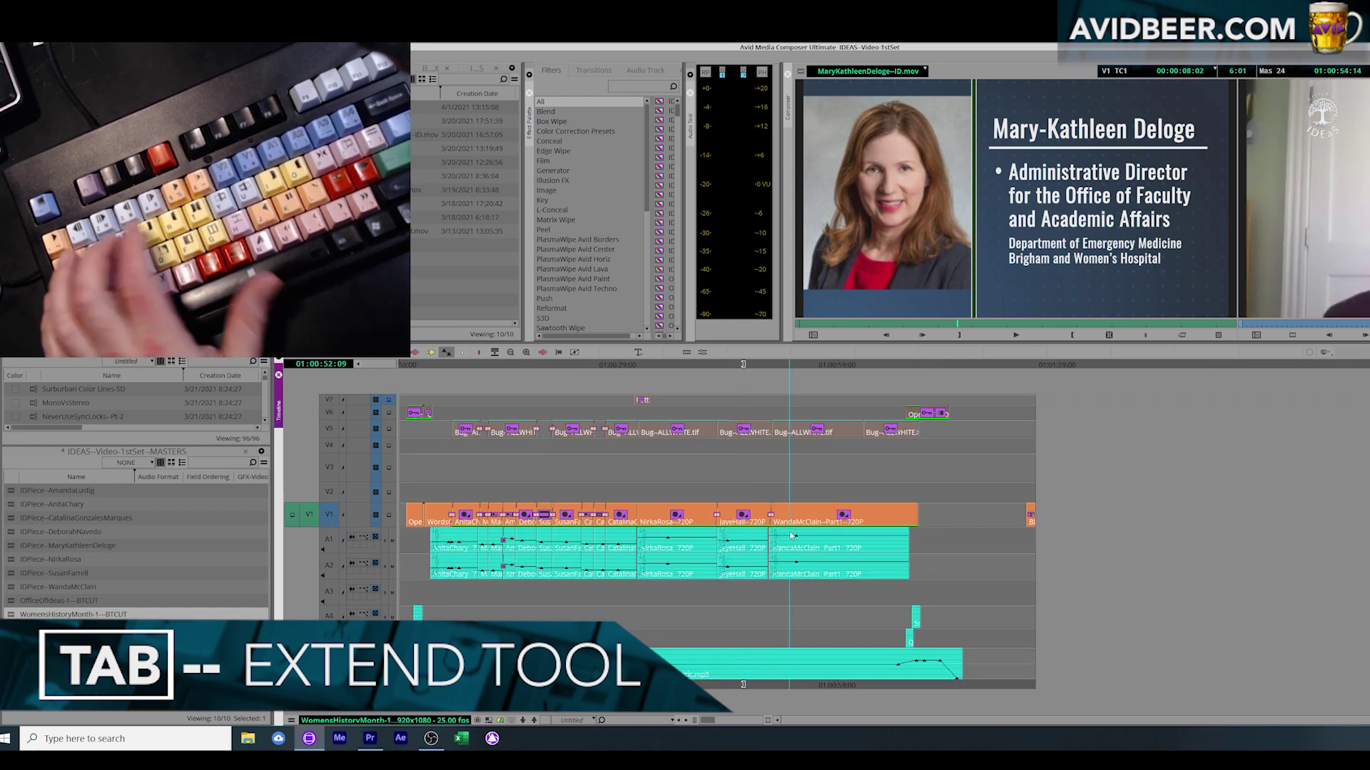
pyautogui.press('Tab')
pyautogui.click(755, 540)
pyautogui.press('d')
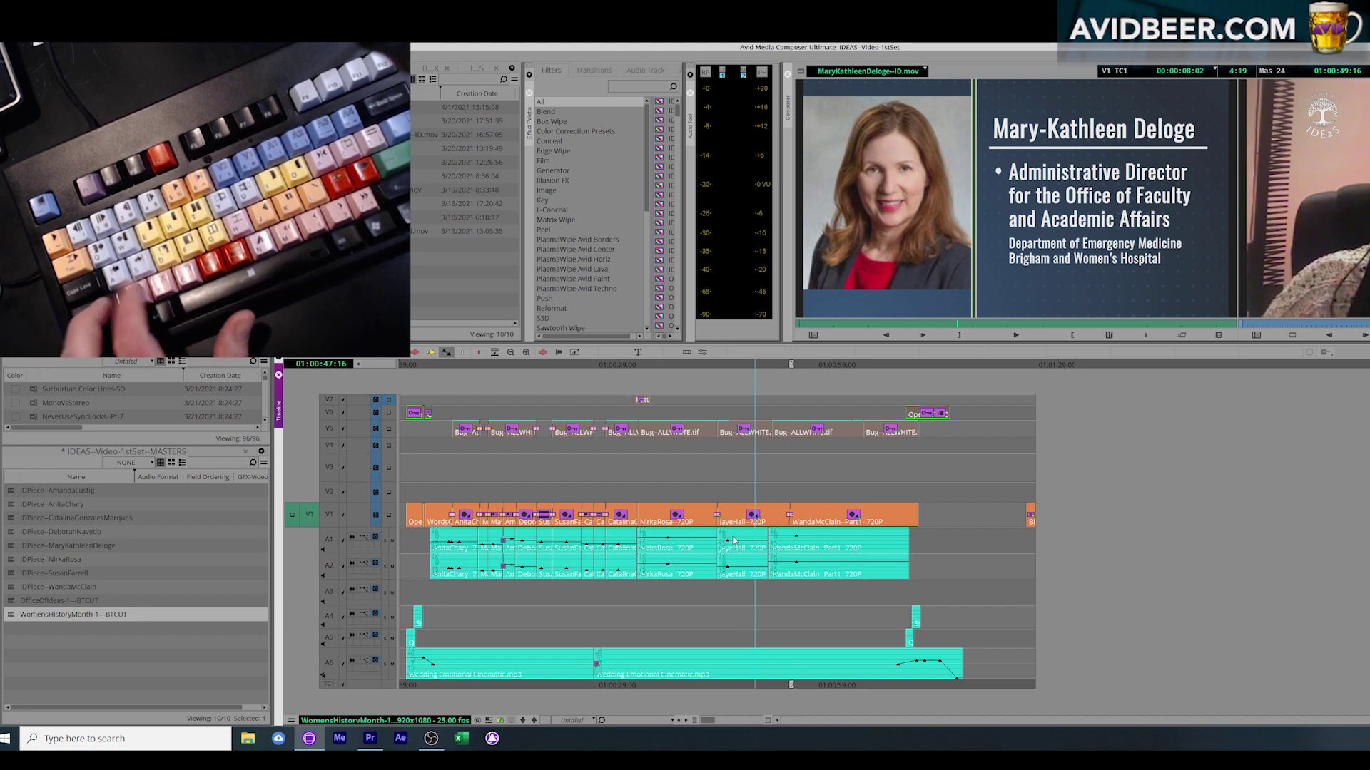
# Step: Undo the V1 extension and mark a V1 range that starts before the last interview cut
pyautogui.hotkey('ctrl', 'z')
pyautogui.click(337, 521)
pyautogui.click(744, 535)
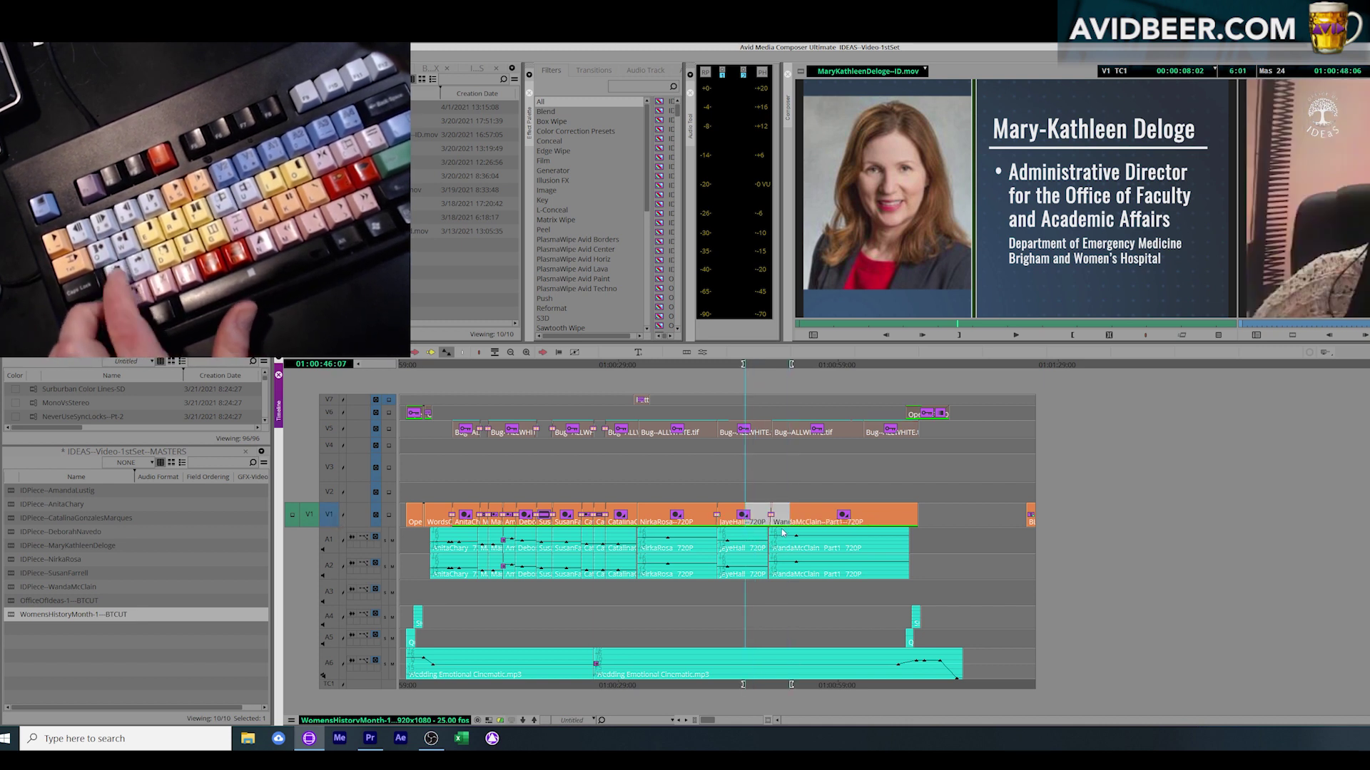
pyautogui.press('e')
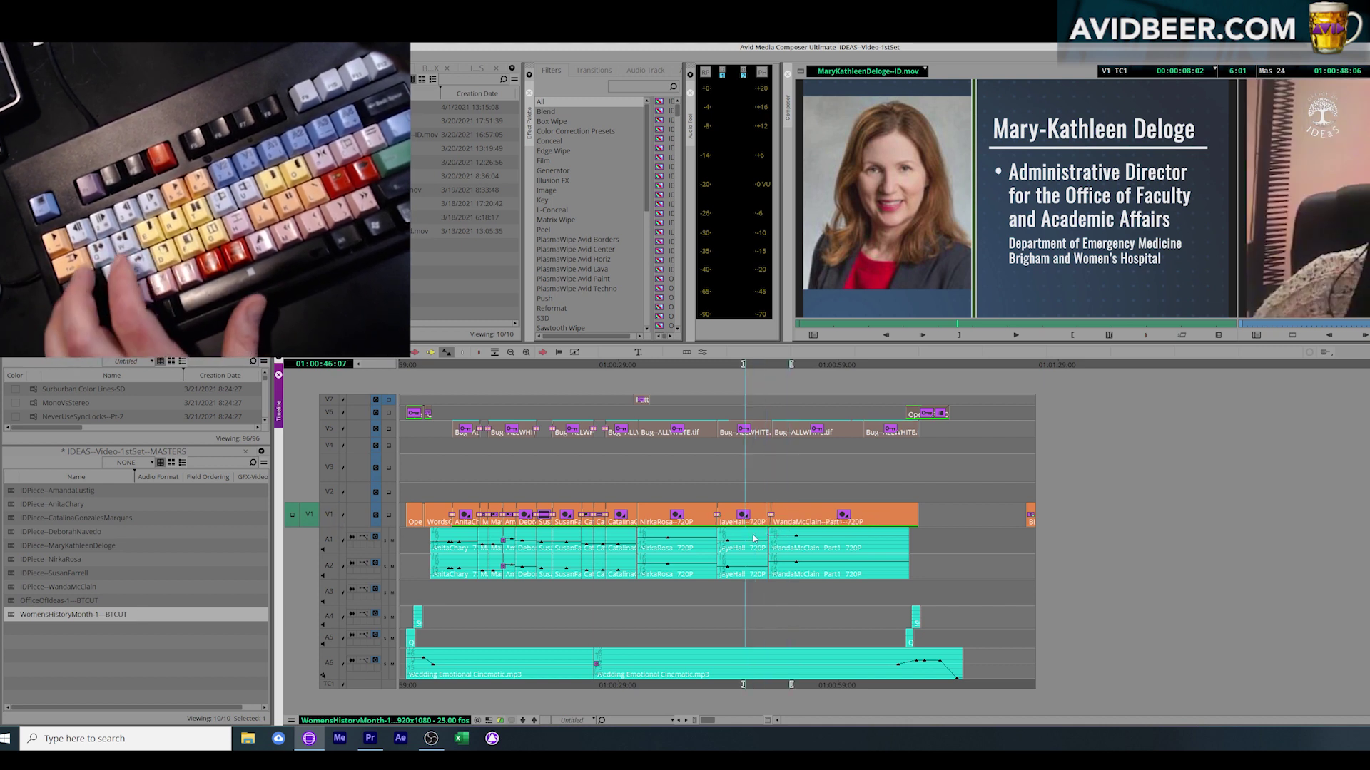
# Step: Extend the ends of the last A1 and A2 interview clips just past the end of the music, and undo it
pyautogui.click(809, 528)
pyautogui.press('e')
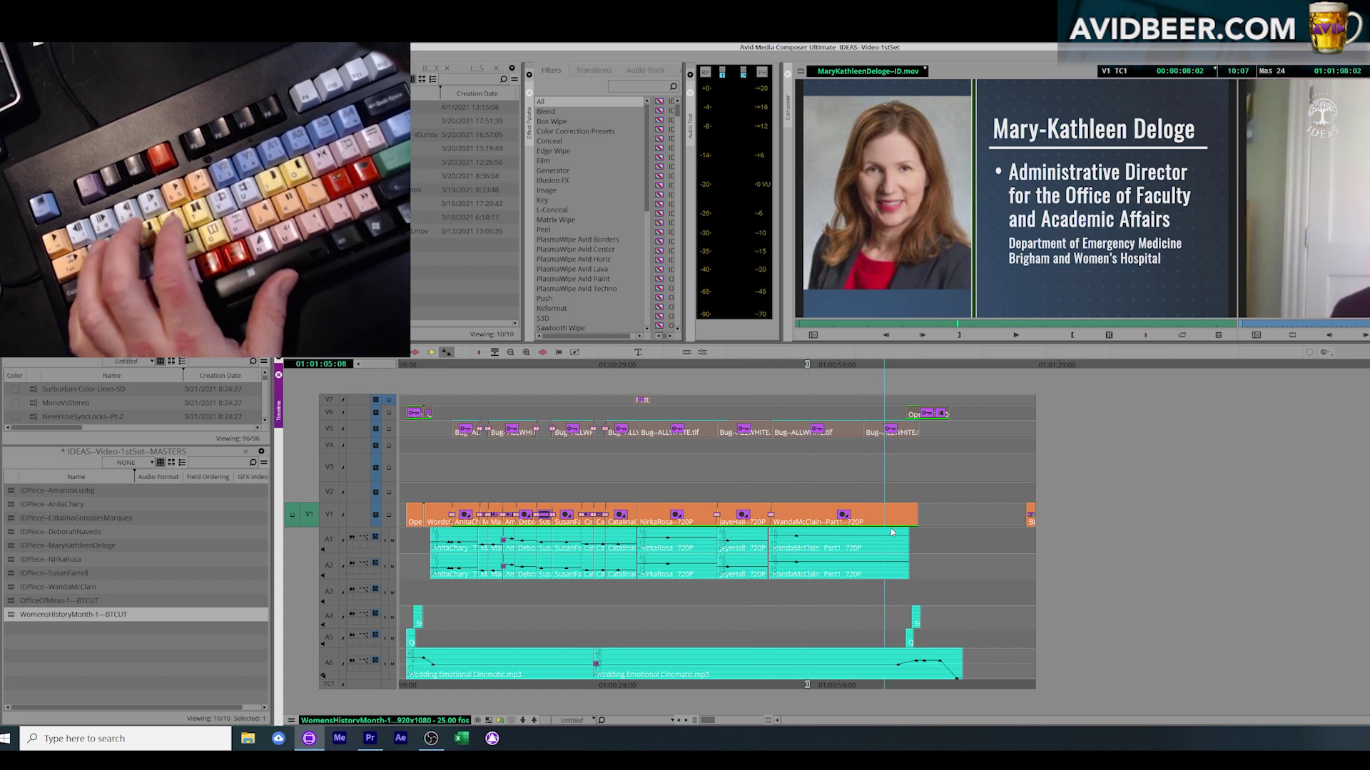
pyautogui.click(968, 584)
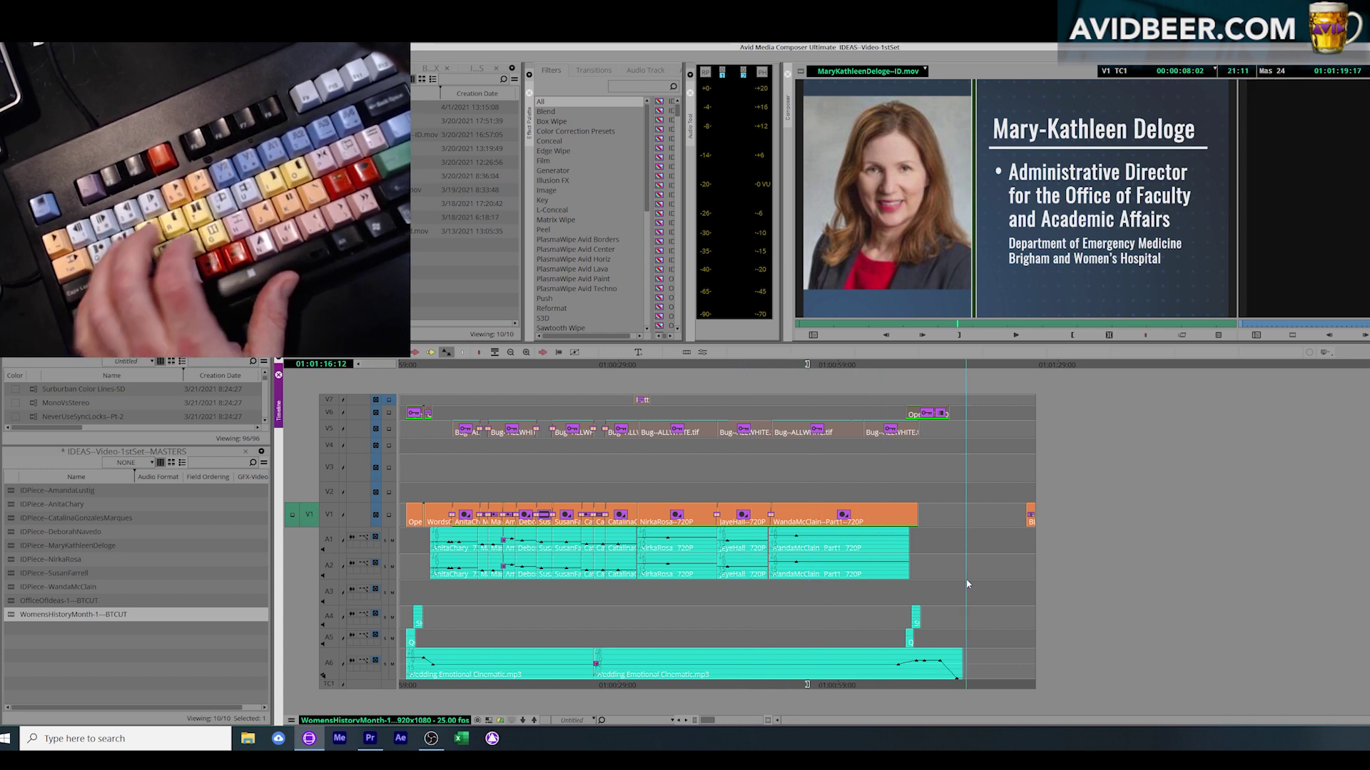
pyautogui.click(331, 565)
pyautogui.press('r')
pyautogui.press('d')
pyautogui.press('Tab')
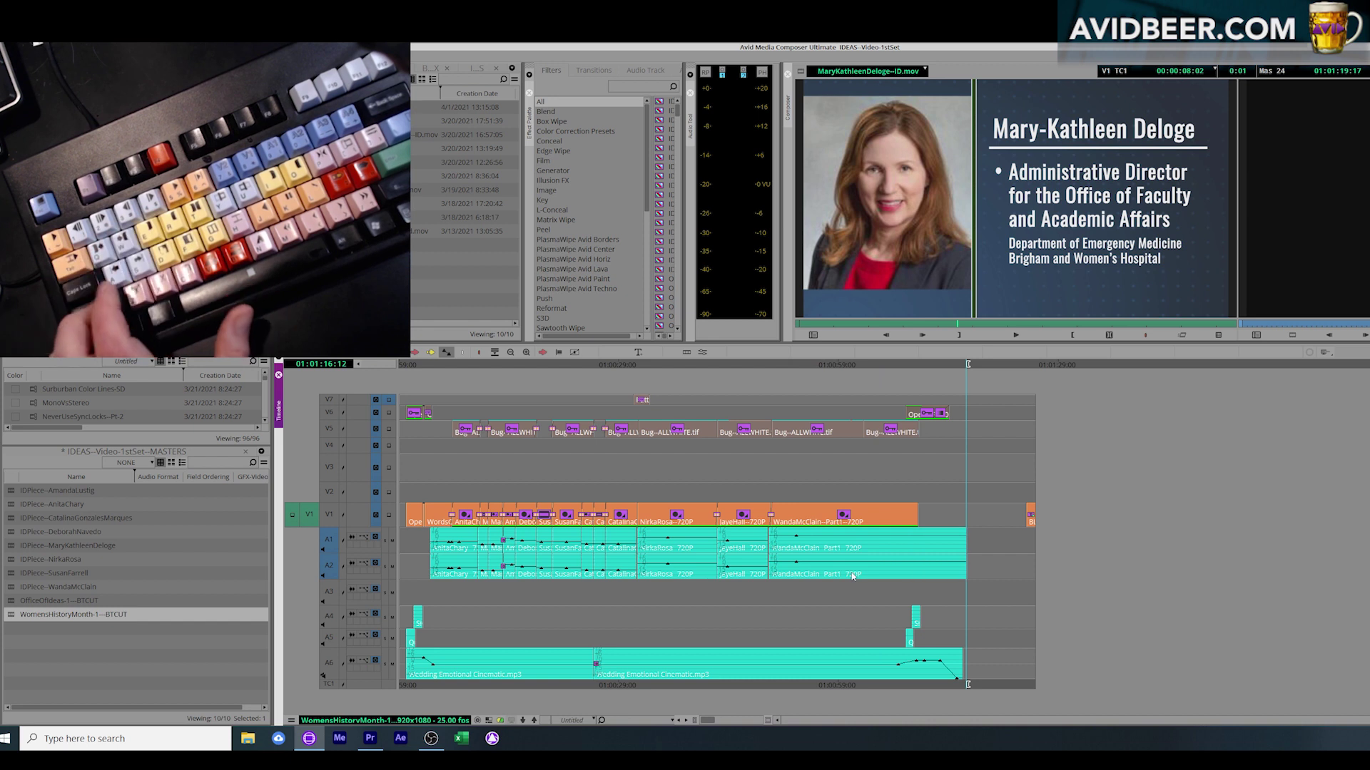
pyautogui.hotkey('ctrl', 'z')
# Step: Extend the A6 music cut back to a mark near 01:00:19:17 and undo the extension
pyautogui.click(661, 641)
pyautogui.click(550, 646)
pyautogui.press('e')
pyautogui.press('f')
pyautogui.click(329, 668)
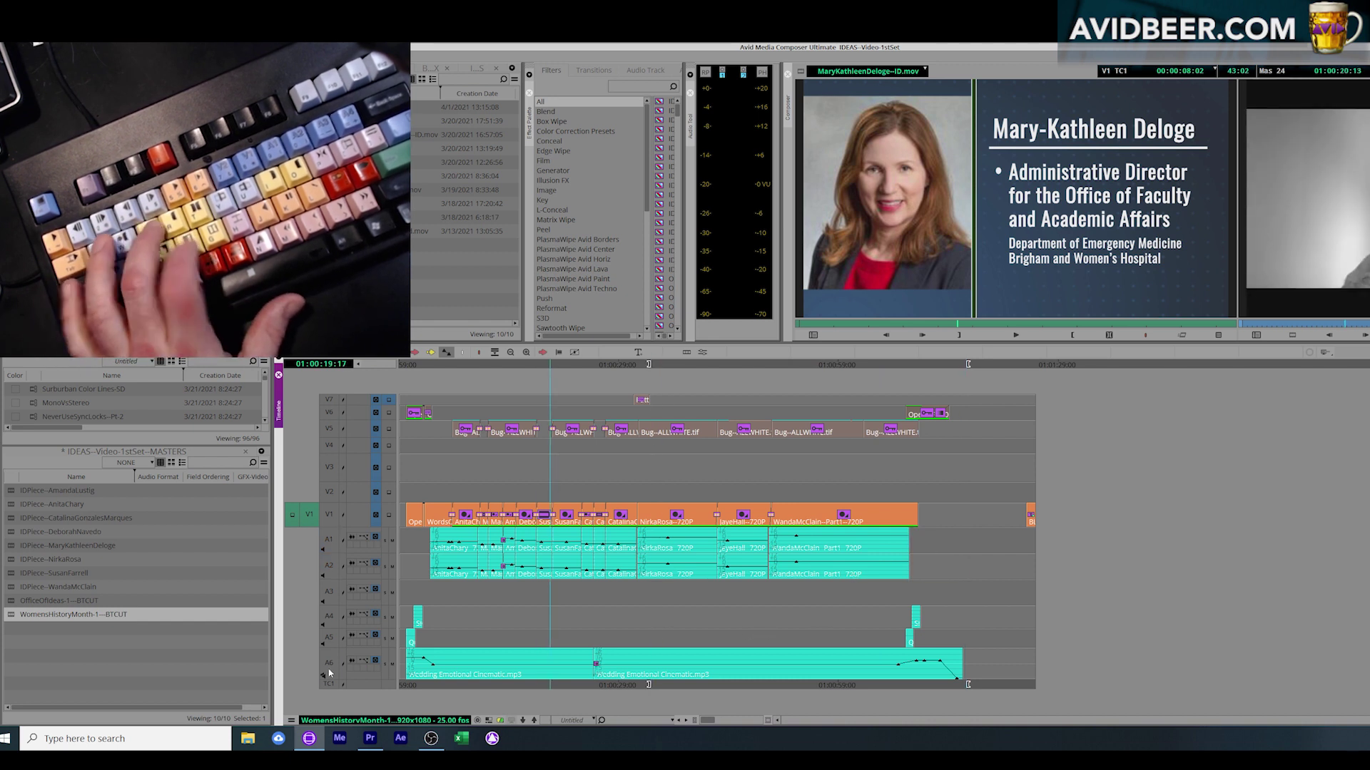
pyautogui.press('Tab')
pyautogui.hotkey('ctrl', 'z')
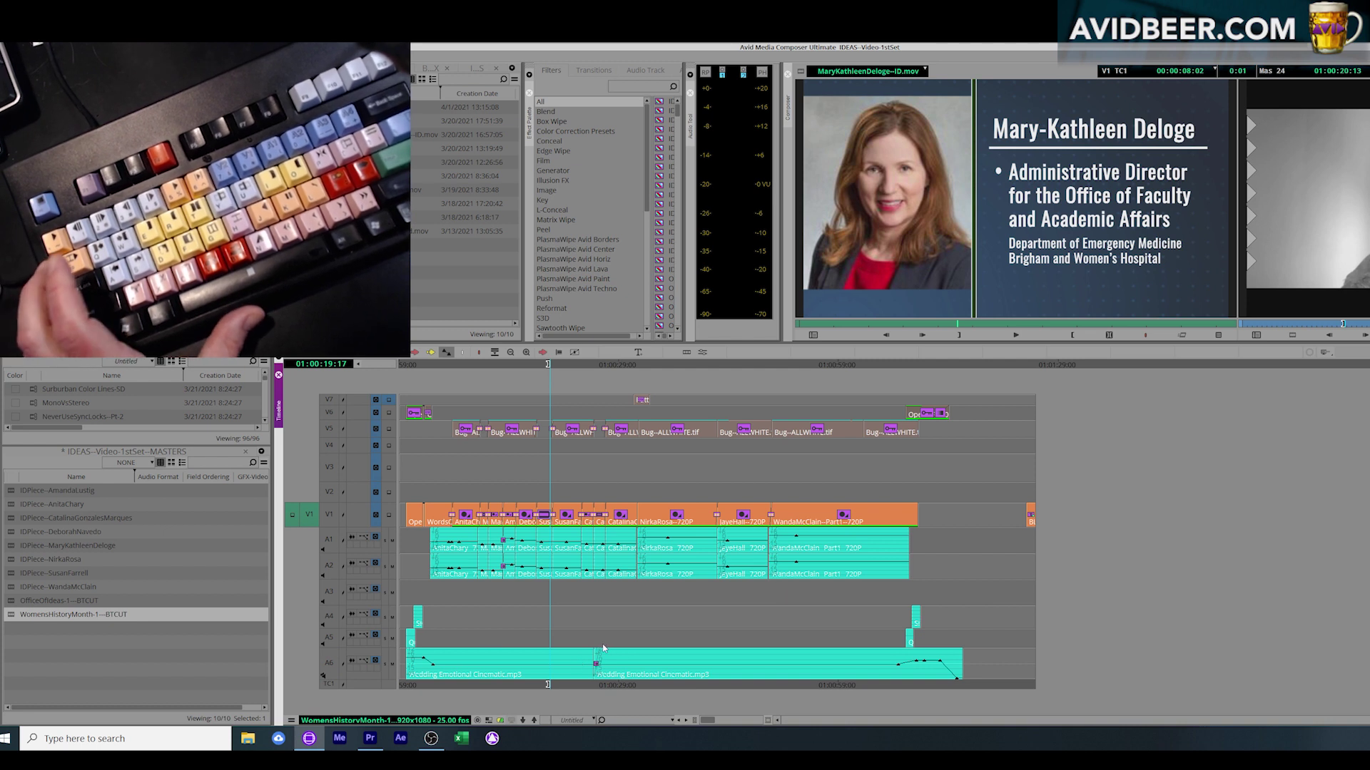
pyautogui.click(627, 653)
pyautogui.click(555, 648)
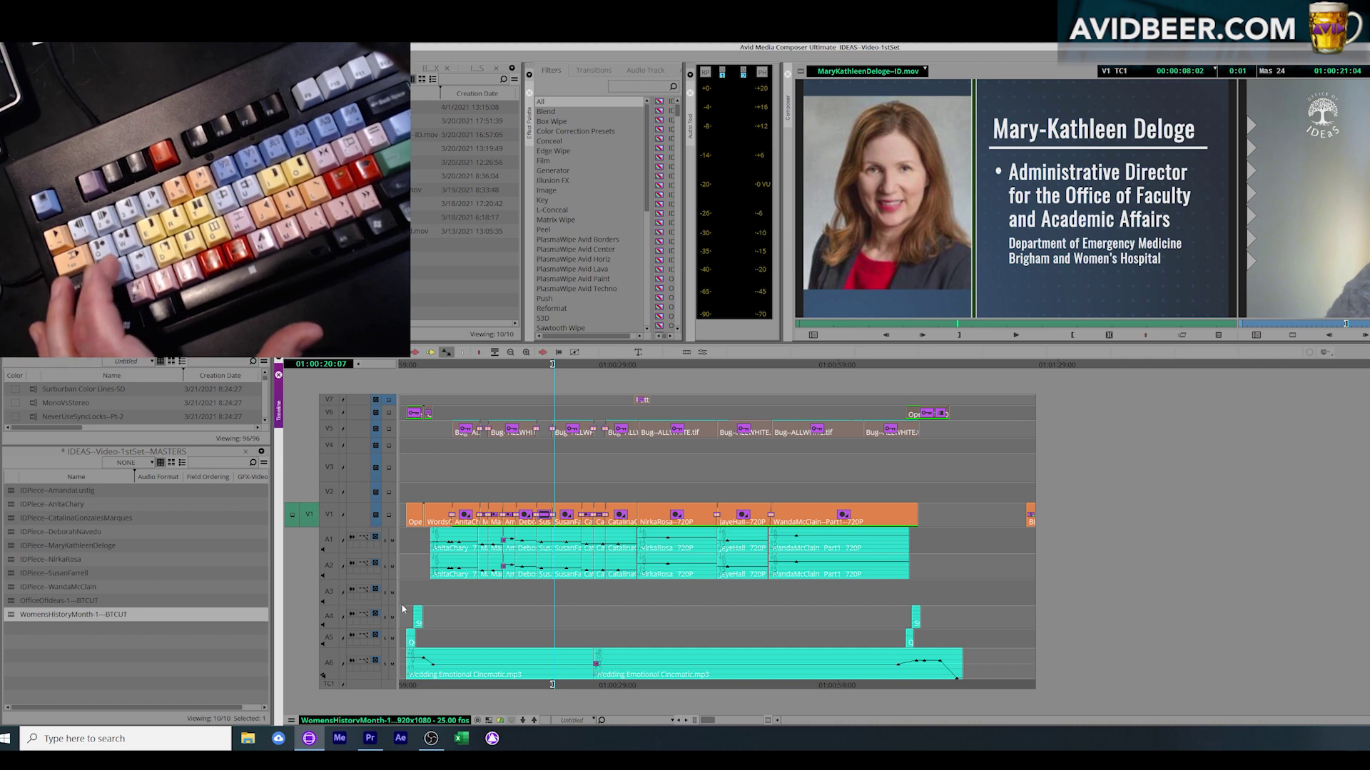
pyautogui.click(158, 636)
# Step: Match-frame the V1 interview clips at 01:00:33:10 and 01:01:01:02 into the source monitor
pyautogui.click(649, 546)
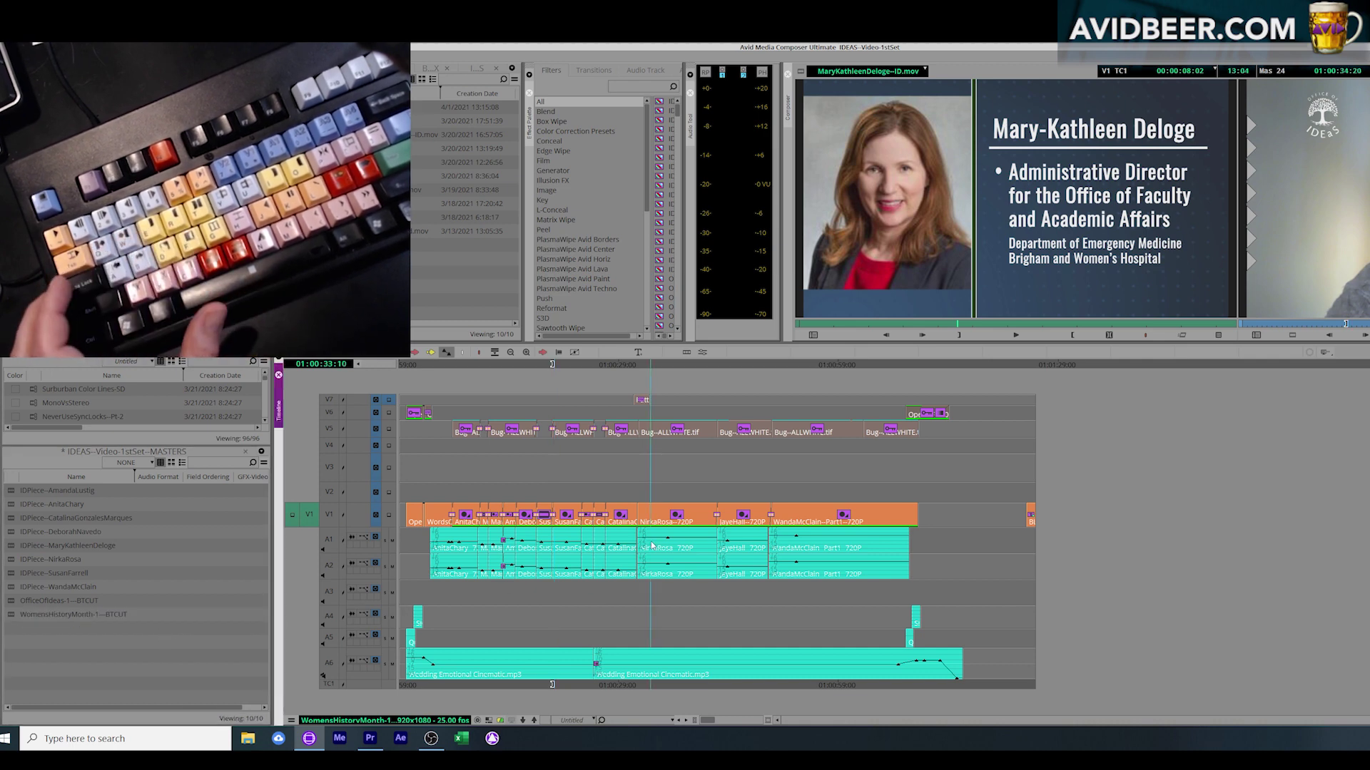
pyautogui.click(327, 515)
pyautogui.press('a')
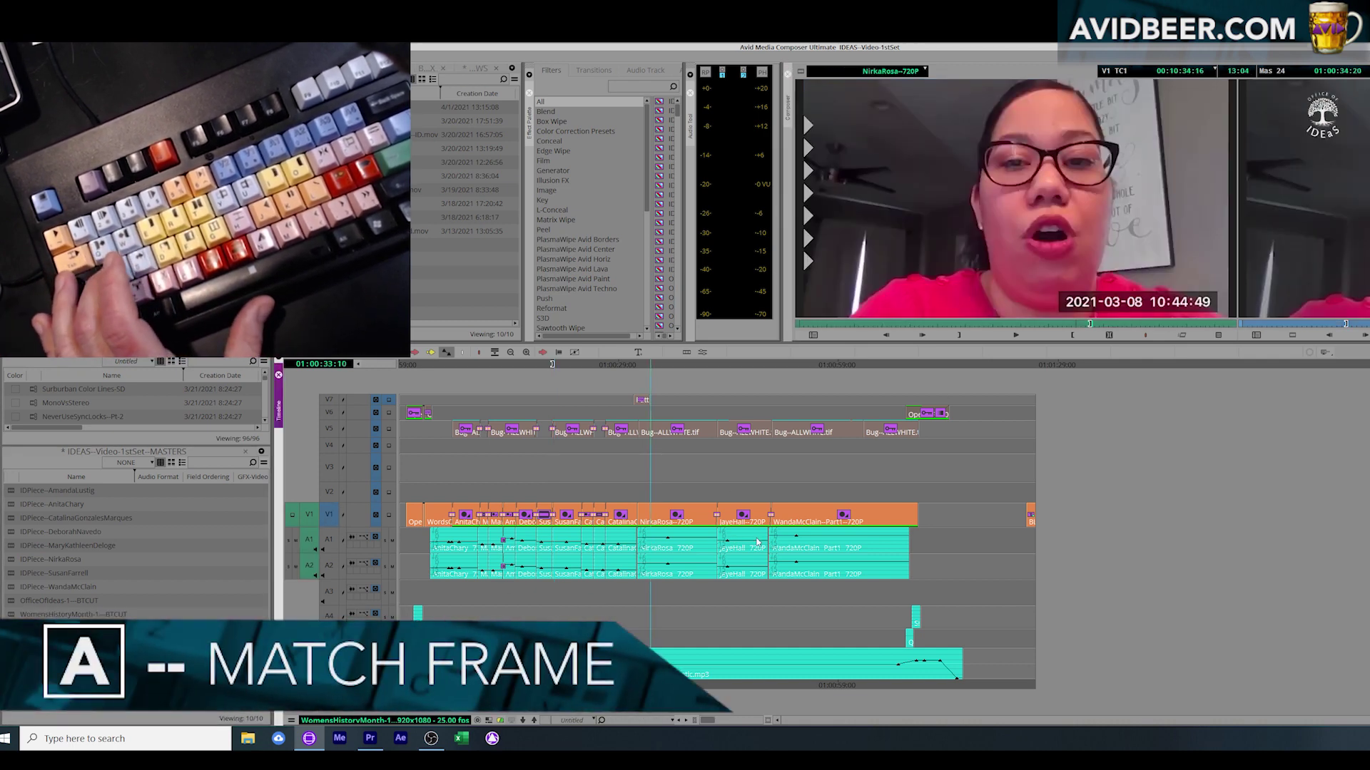
pyautogui.click(851, 395)
pyautogui.press('a')
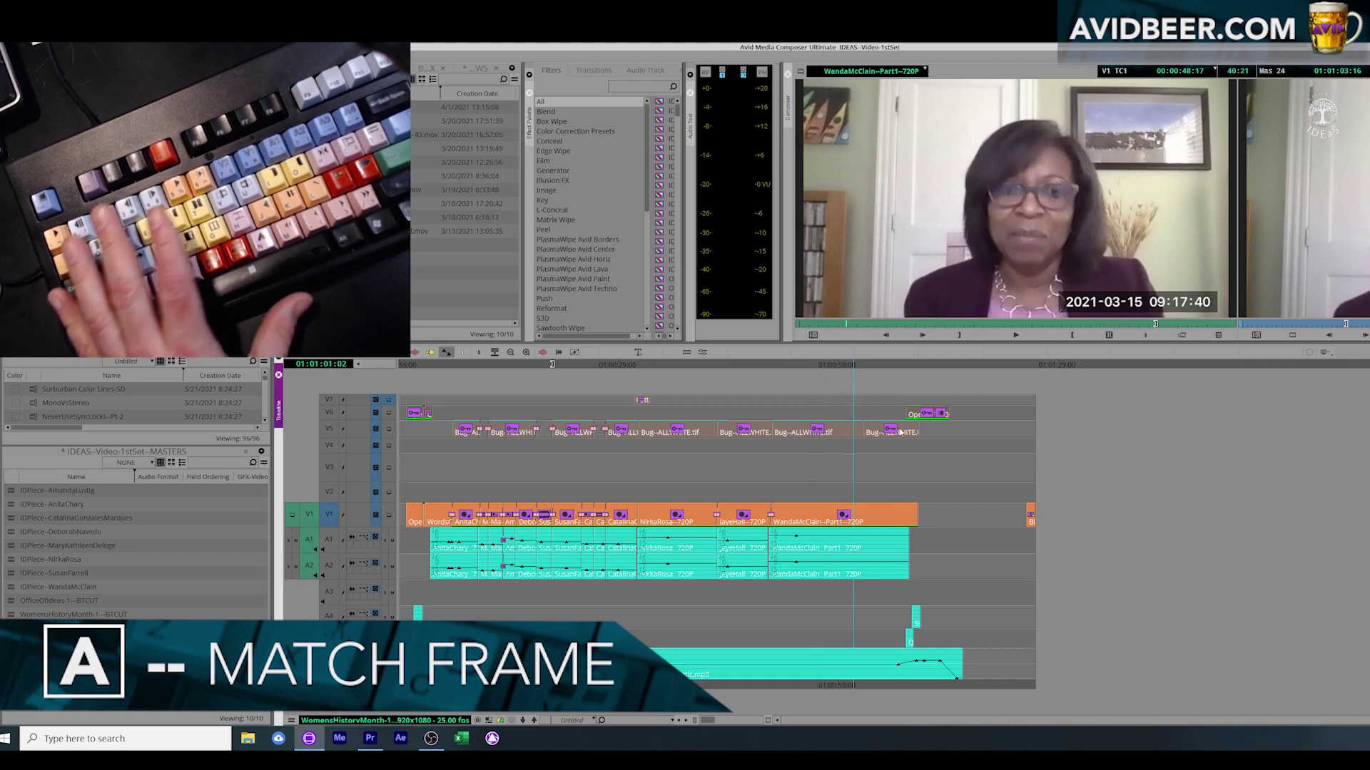
# Step: Limit the enabled tracks to A1 and A2 and insert filler at 01:00:56:04 in the last interview clip
pyautogui.click(801, 560)
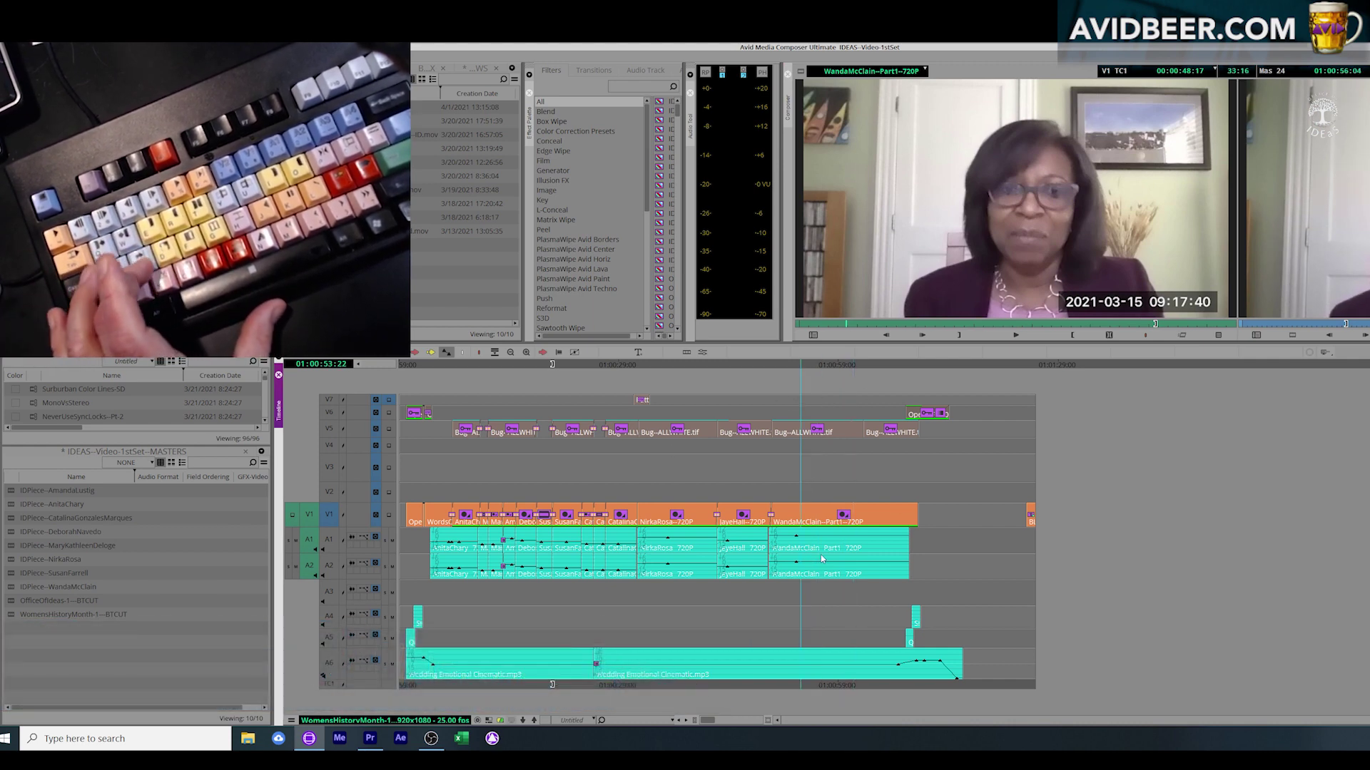
pyautogui.click(770, 544)
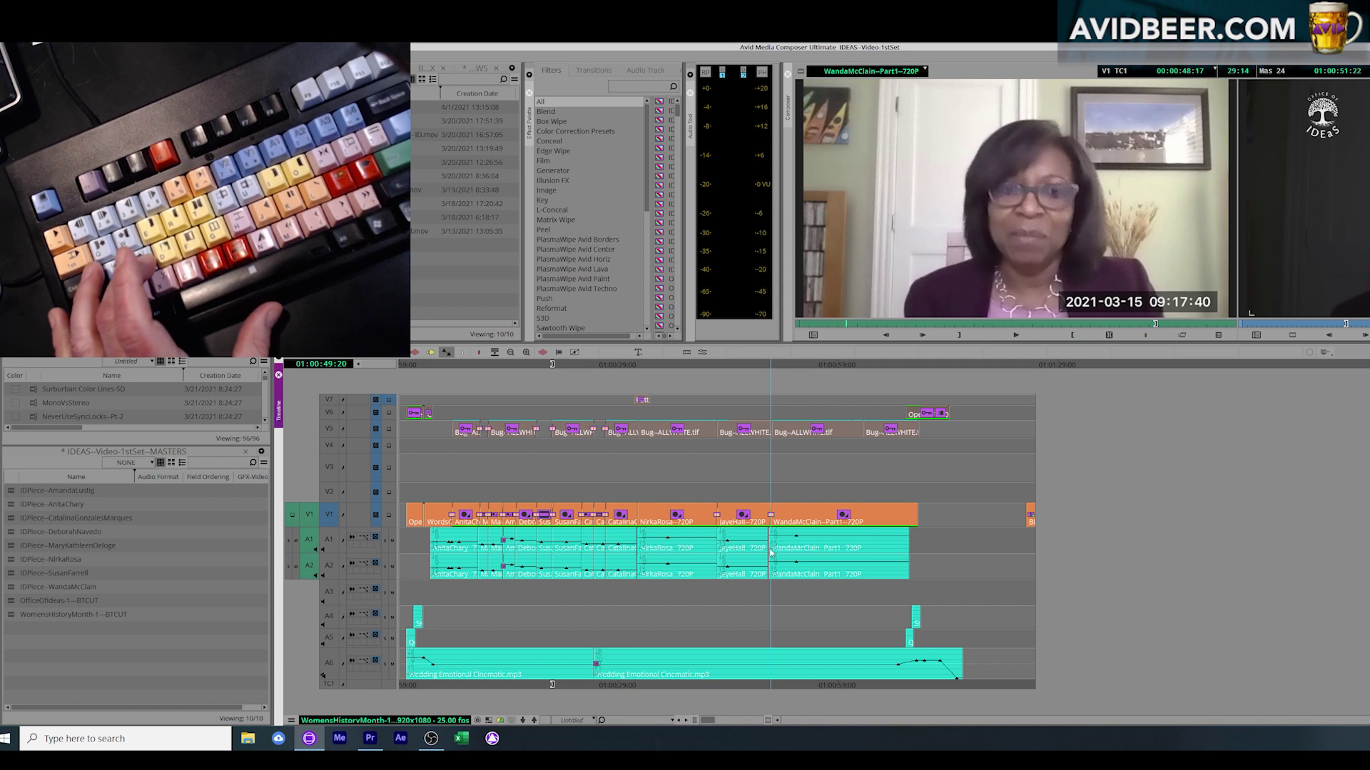
pyautogui.click(816, 571)
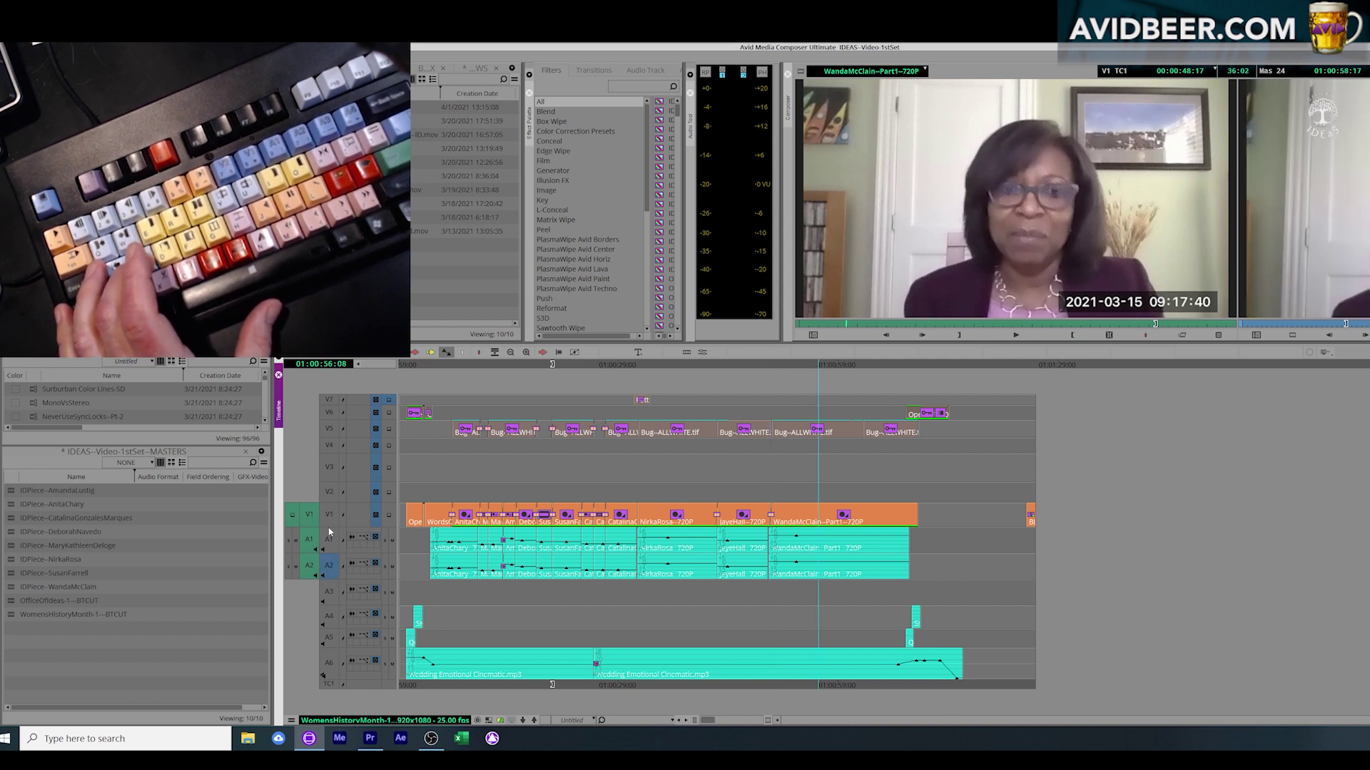
pyautogui.moveTo(329, 519); pyautogui.dragTo(327, 542)
pyautogui.press('v')
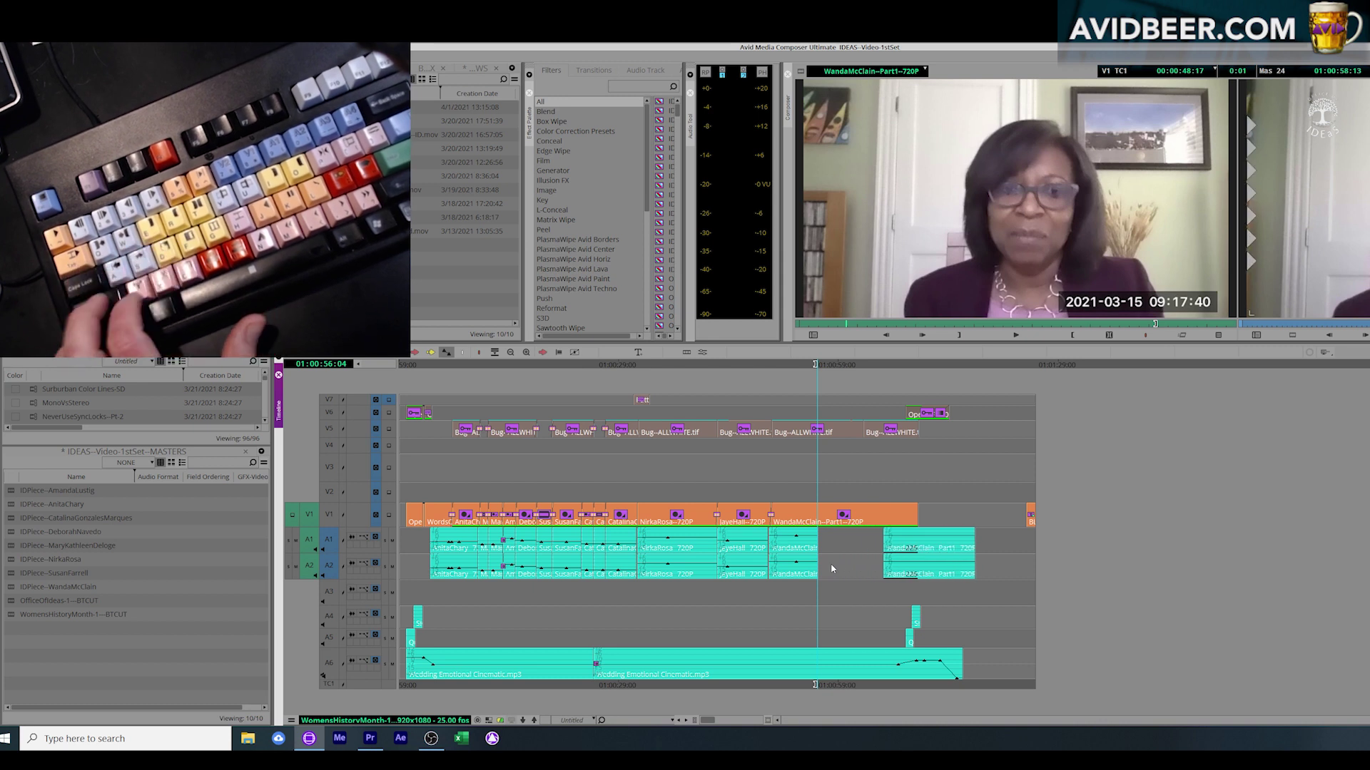
# Step: Enable all tracks, insert filler across the sequence at 01:00:56:04, and undo the filler insertion
pyautogui.press('m')
pyautogui.press('m')
pyautogui.press('m')
pyautogui.press('m')
pyautogui.press('m')
pyautogui.press('m')
pyautogui.press('m')
pyautogui.press('m')
pyautogui.press('m')
pyautogui.press('m')
pyautogui.press('m')
pyautogui.press('m')
pyautogui.press('m')
pyautogui.press('m')
pyautogui.press('m')
pyautogui.press('m')
pyautogui.press('m')
pyautogui.press('m')
pyautogui.press('m')
pyautogui.press('m')
pyautogui.press('/')
pyautogui.press('/')
pyautogui.press('/')
pyautogui.press('/')
pyautogui.press('/')
pyautogui.press('/')
pyautogui.press('/')
pyautogui.press('/')
pyautogui.press('/')
pyautogui.press('/')
pyautogui.press('/')
pyautogui.press('/')
pyautogui.press('/')
pyautogui.press('/')
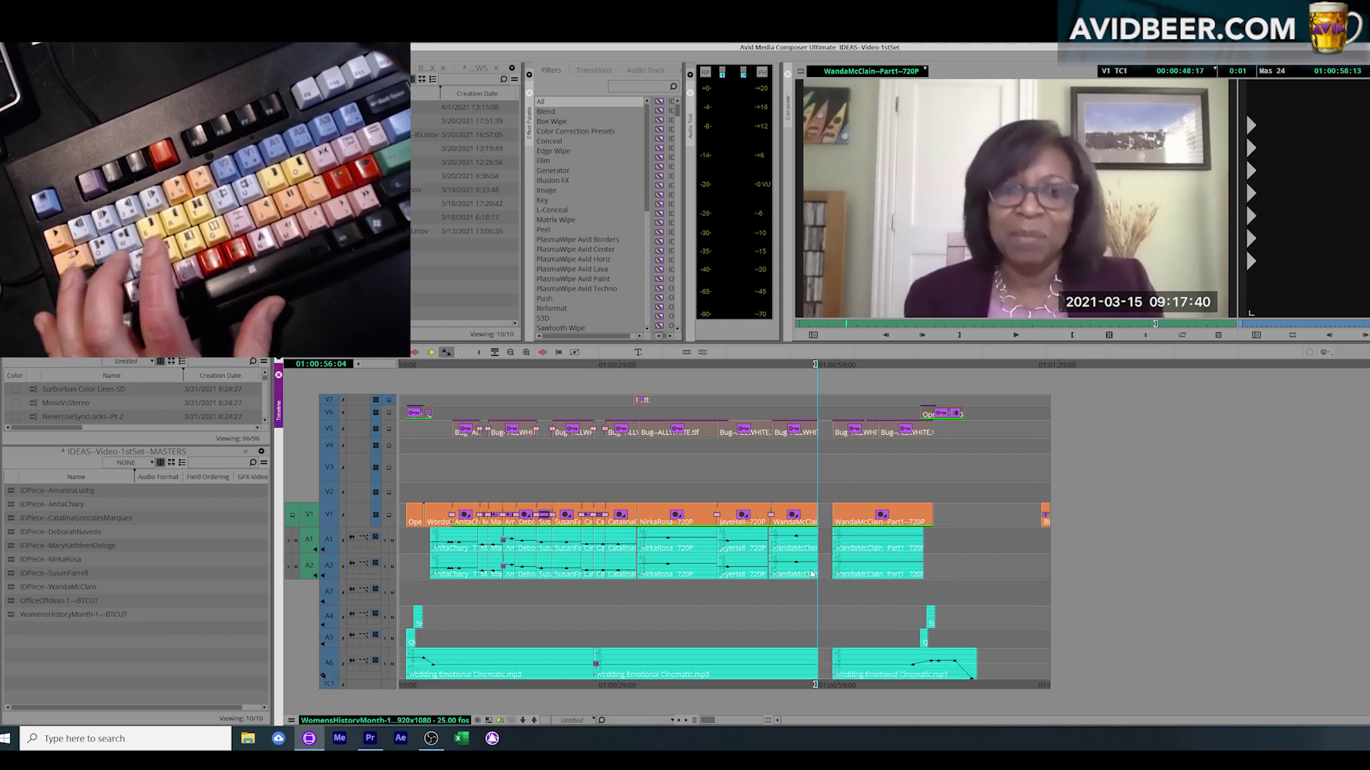
pyautogui.press('m')
pyautogui.press('m')
pyautogui.press('m')
pyautogui.press('m')
pyautogui.press('m')
pyautogui.hotkey('ctrl', 'z')
pyautogui.hotkey('ctrl', 'z')
pyautogui.hotkey('ctrl', 'z')
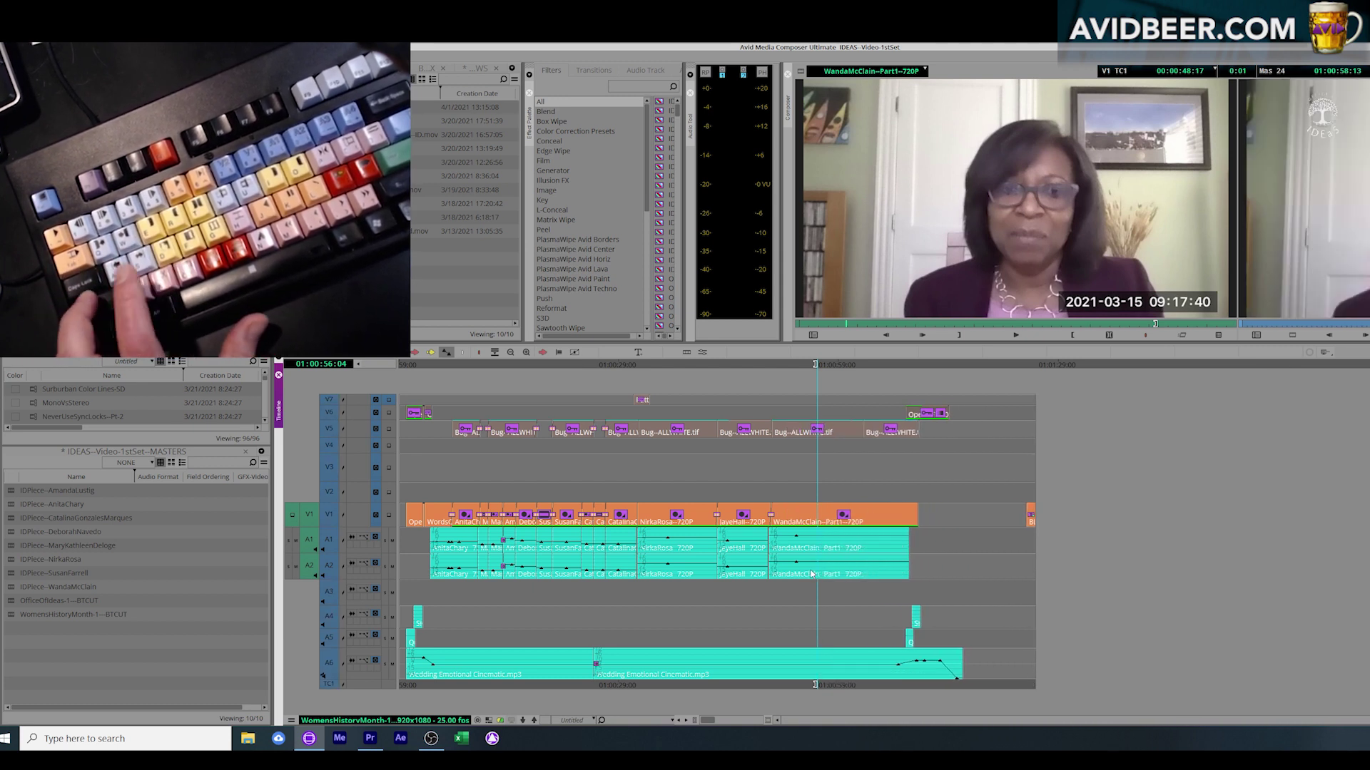
# Step: Load Filler into the source monitor and mark a range within it
pyautogui.rightClick(970, 236)
pyautogui.click(995, 320)
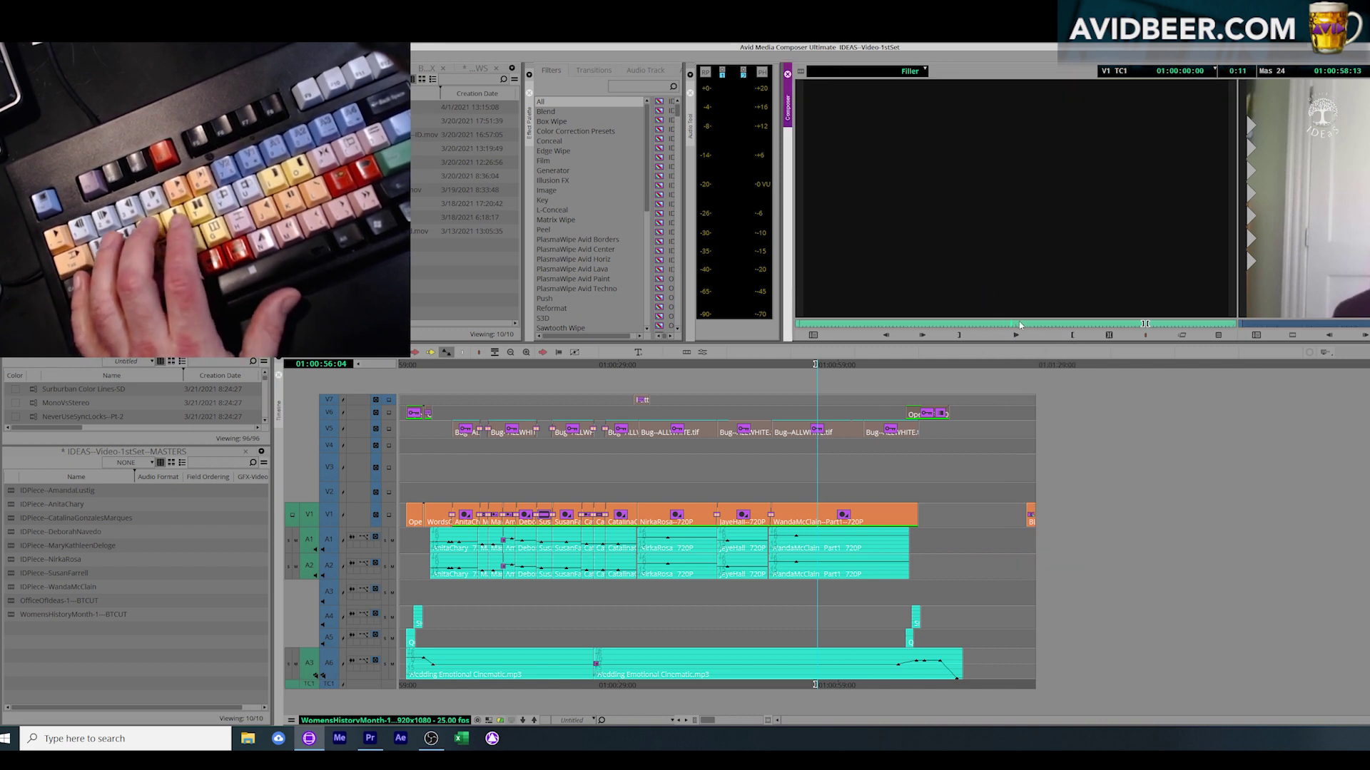
pyautogui.press('e')
pyautogui.click(1028, 325)
# Step: Mark a new IN point within the last interview clip of the sequence
pyautogui.click(846, 475)
pyautogui.click(829, 485)
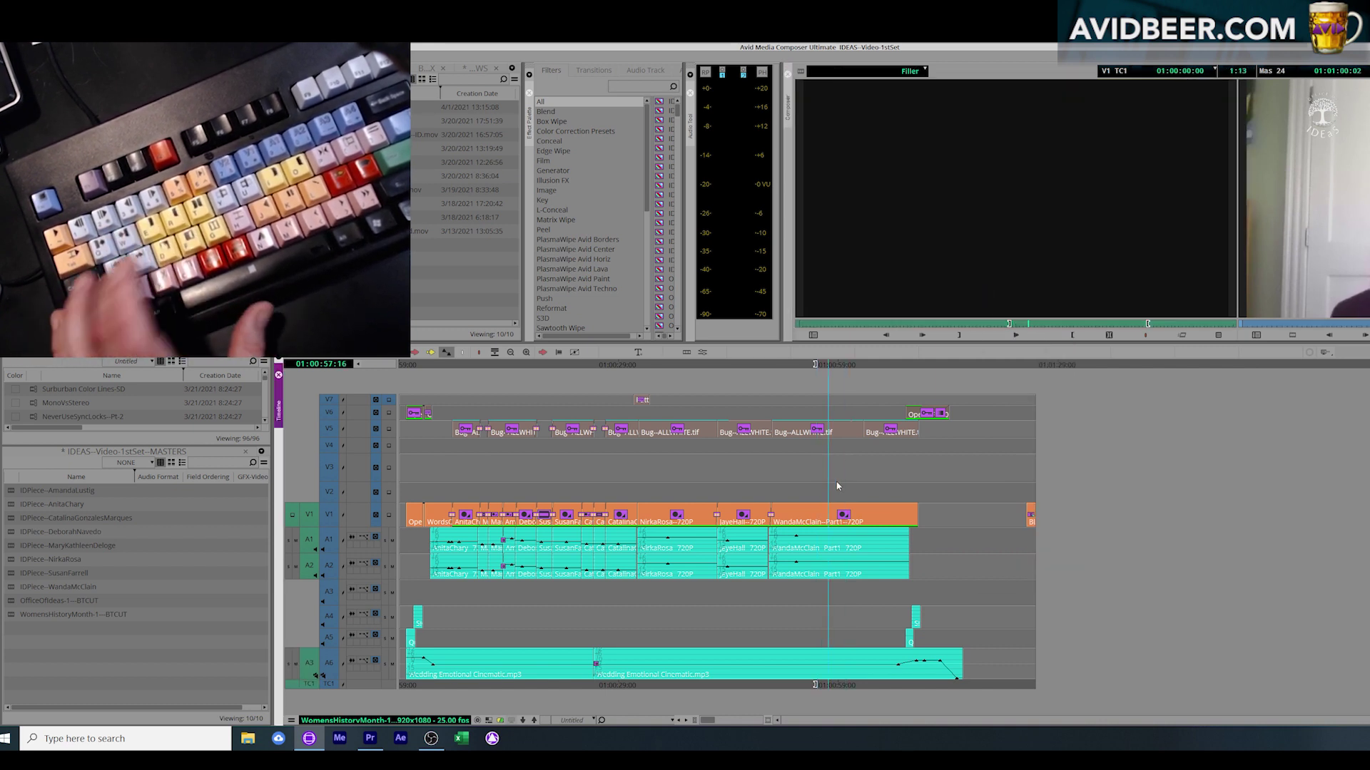
pyautogui.press('/')
pyautogui.press('/')
pyautogui.press('/')
pyautogui.press('/')
pyautogui.press('/')
pyautogui.press('/')
pyautogui.press('/')
pyautogui.press('/')
pyautogui.press('/')
pyautogui.press('/')
pyautogui.press('/')
pyautogui.press('/')
pyautogui.press('/')
pyautogui.press('/')
pyautogui.press('/')
pyautogui.press('/')
pyautogui.press('/')
pyautogui.press('/')
pyautogui.press('/')
pyautogui.press('/')
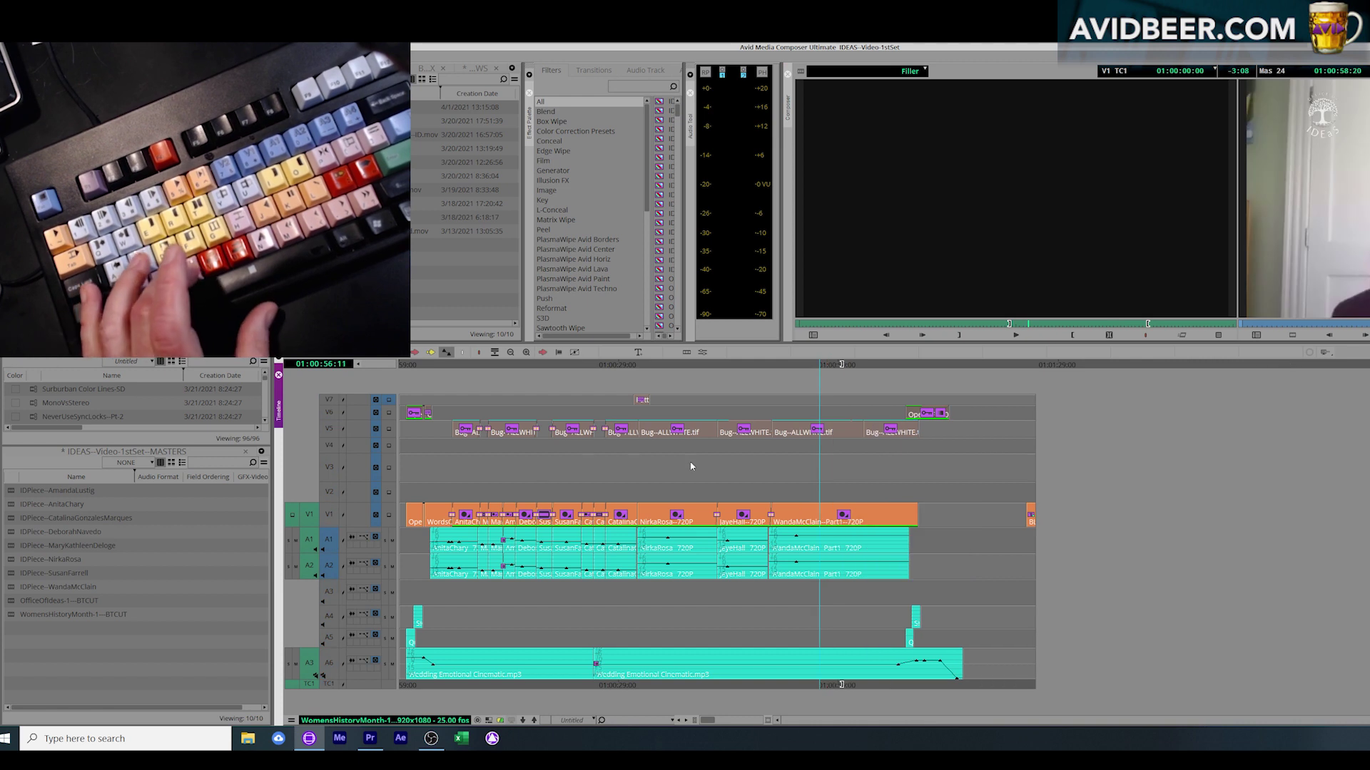
# Step: Add an edit to the last V1 interview clip at 01:00:54:11, undo it, and repeat the trial at 01:00:52:24
pyautogui.click(804, 499)
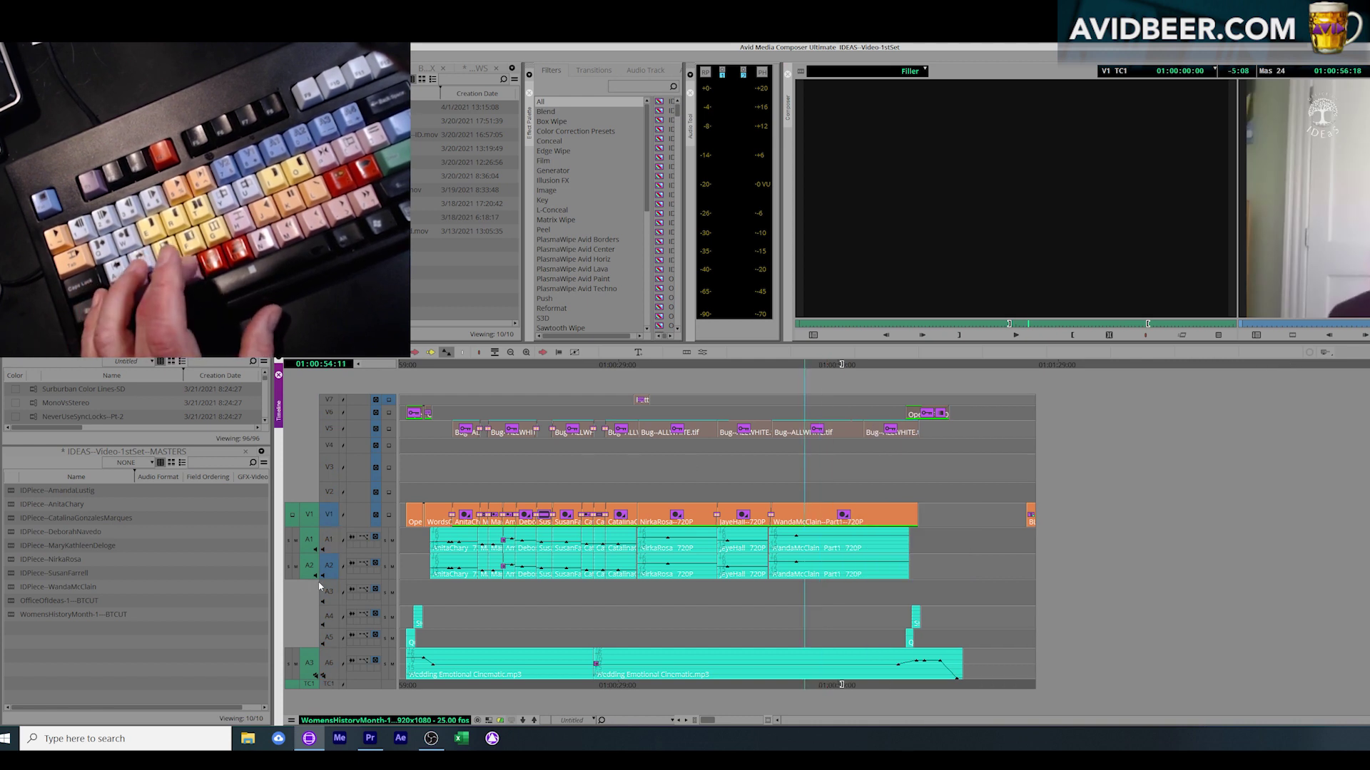
pyautogui.press('c')
pyautogui.click(825, 533)
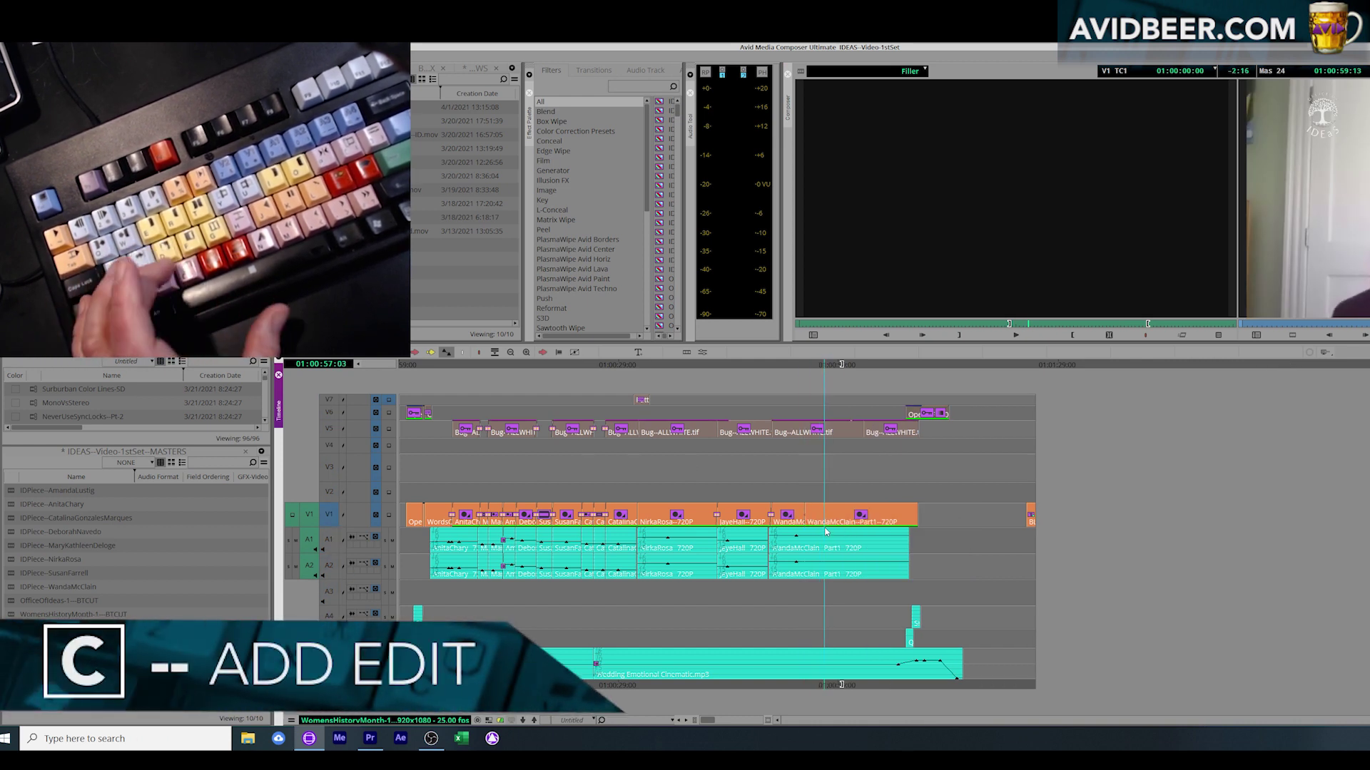
pyautogui.hotkey('ctrl', 'z')
pyautogui.click(796, 540)
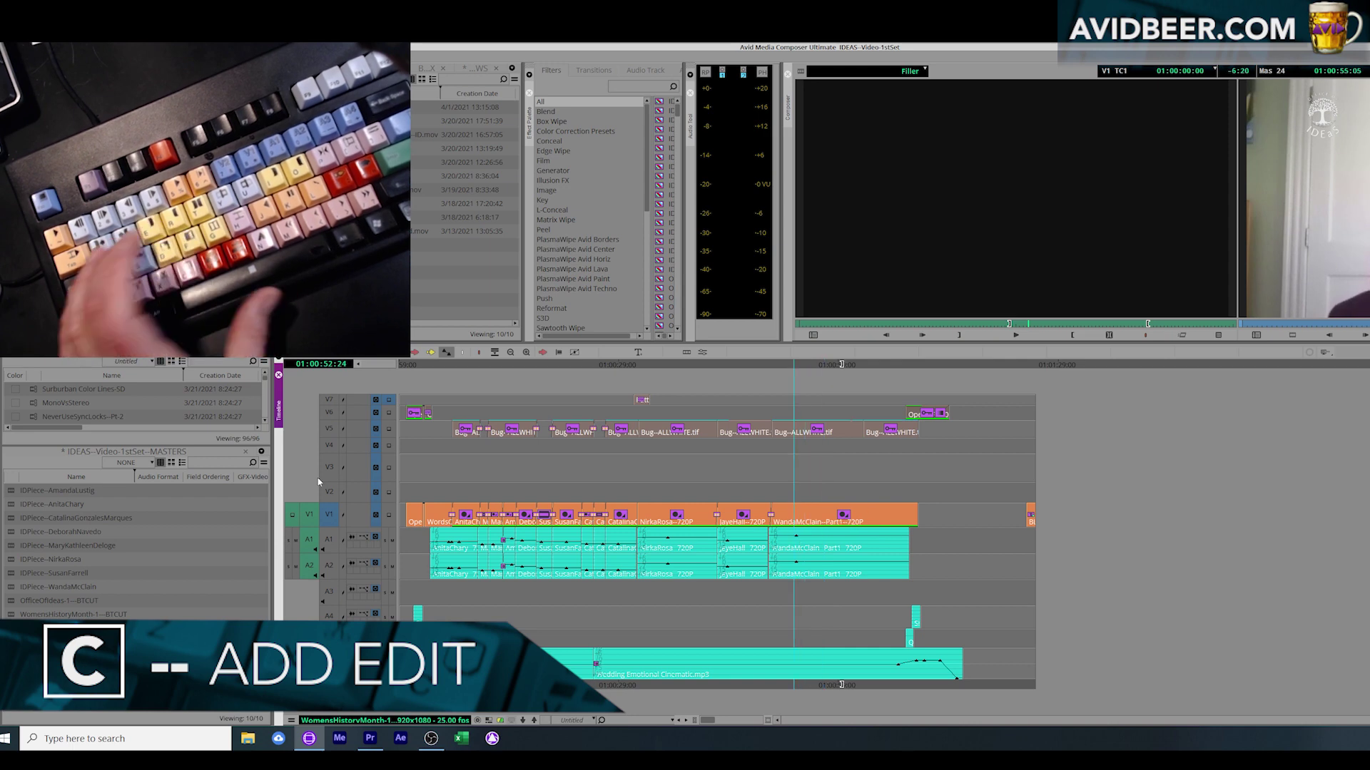
pyautogui.press('c')
pyautogui.hotkey('ctrl', 'z')
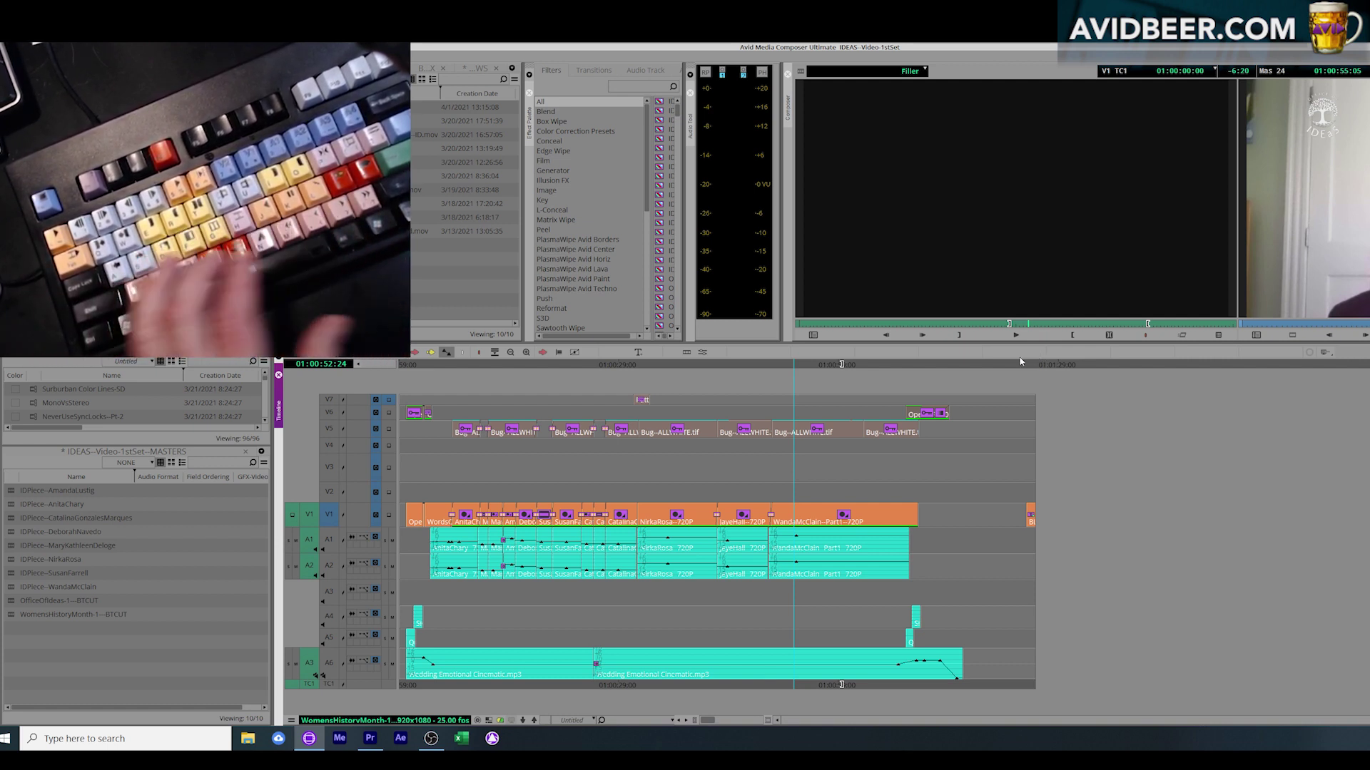
# Step: Enable only A1 and A2 and mark the range from 01:01:02:01 to 01:01:03:01 in the last interview clip
pyautogui.click(847, 456)
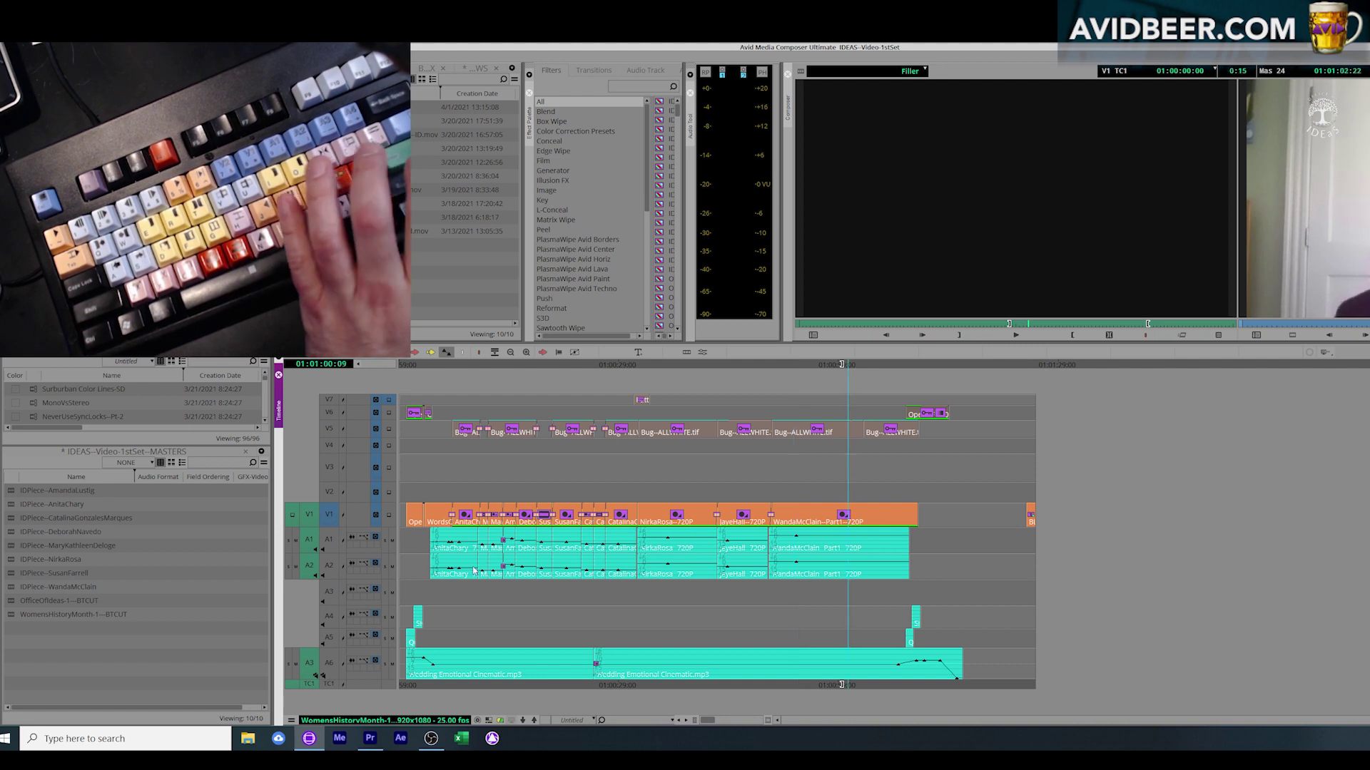
pyautogui.click(334, 565)
pyautogui.click(334, 544)
pyautogui.click(859, 550)
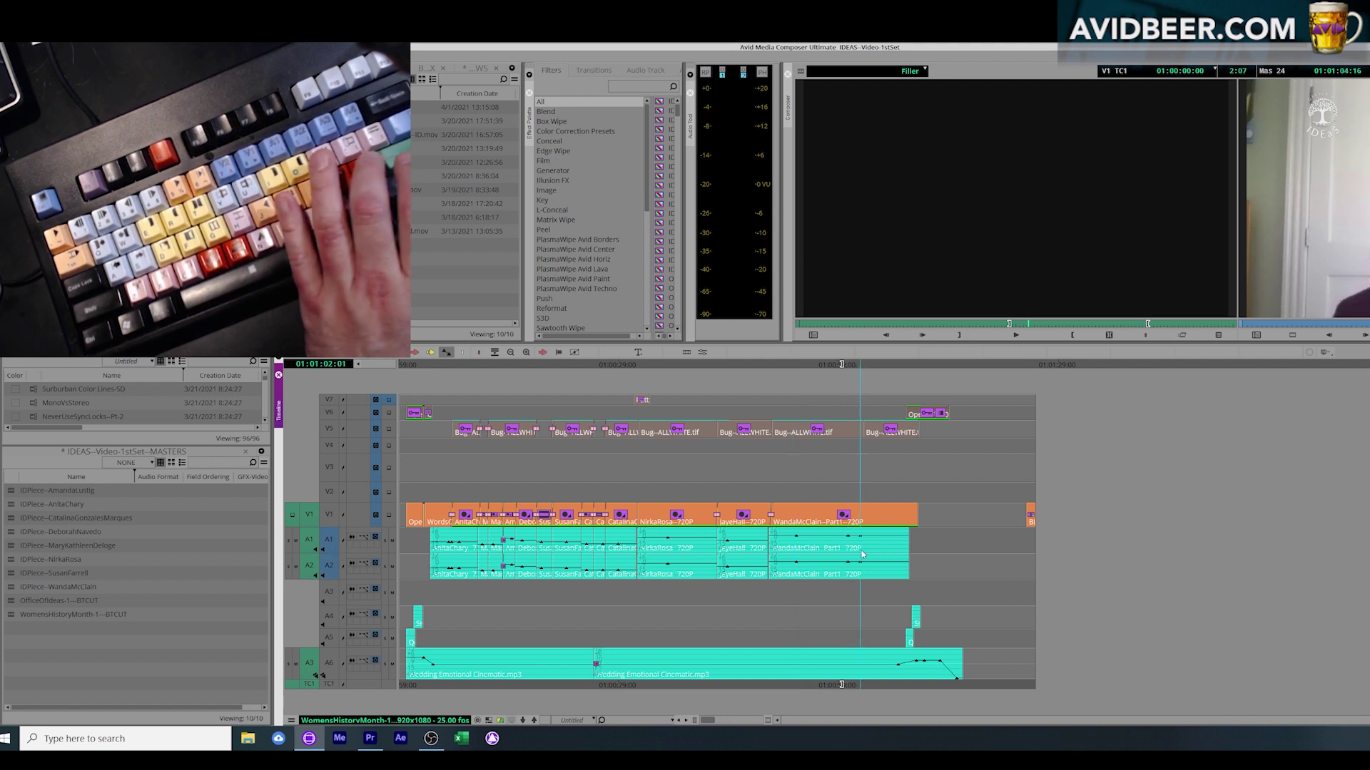
pyautogui.press('e')
pyautogui.click(868, 545)
pyautogui.press('r')
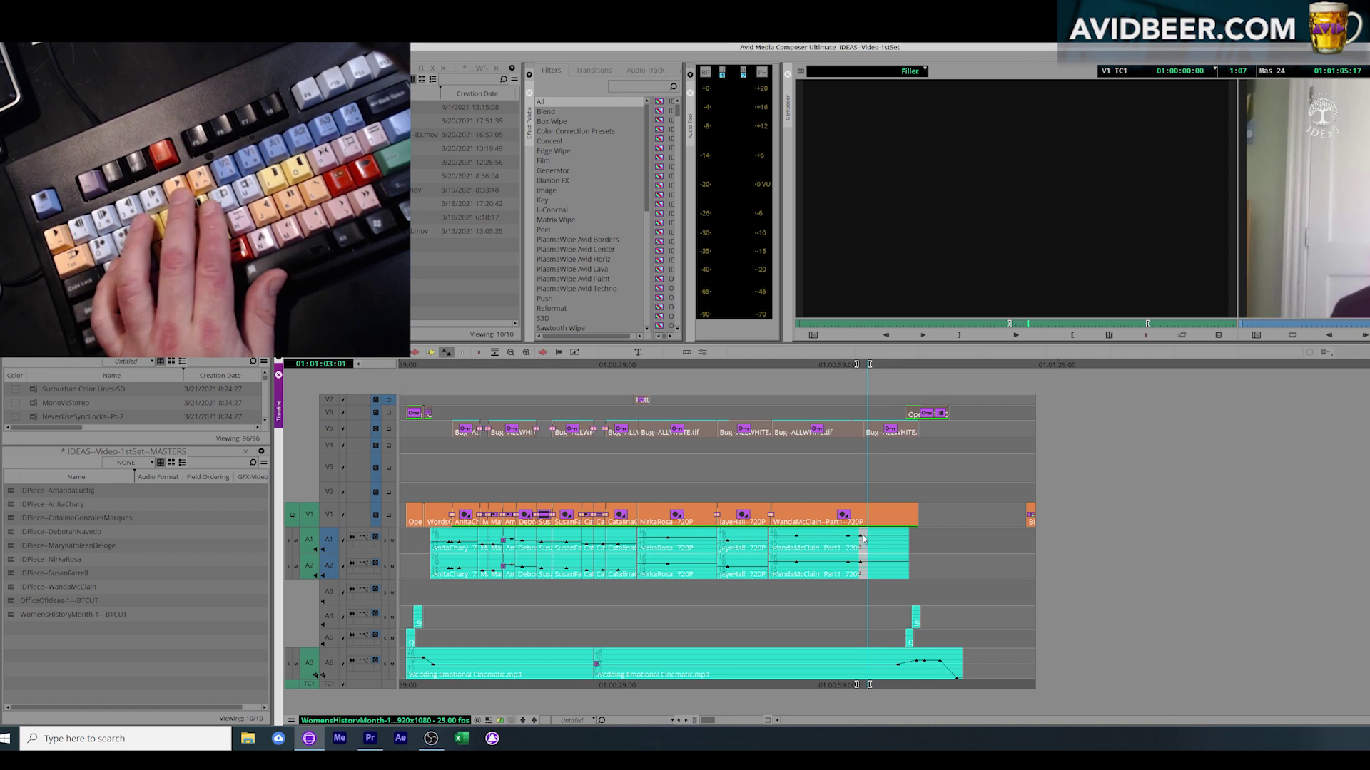
# Step: Lower the audio level within the marked range on A1 and A2 and undo the change
pyautogui.moveTo(861, 536); pyautogui.dragTo(862, 545)
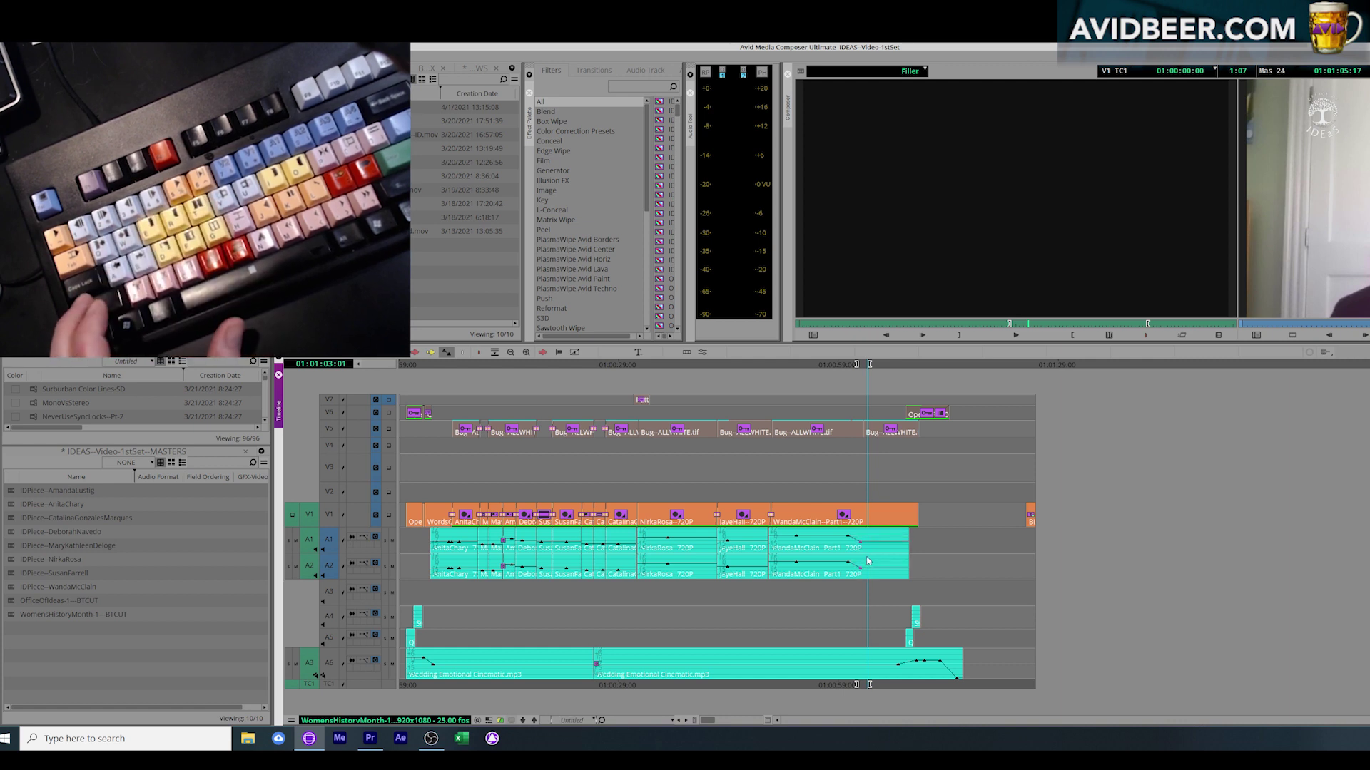
pyautogui.hotkey('ctrl', 'z')
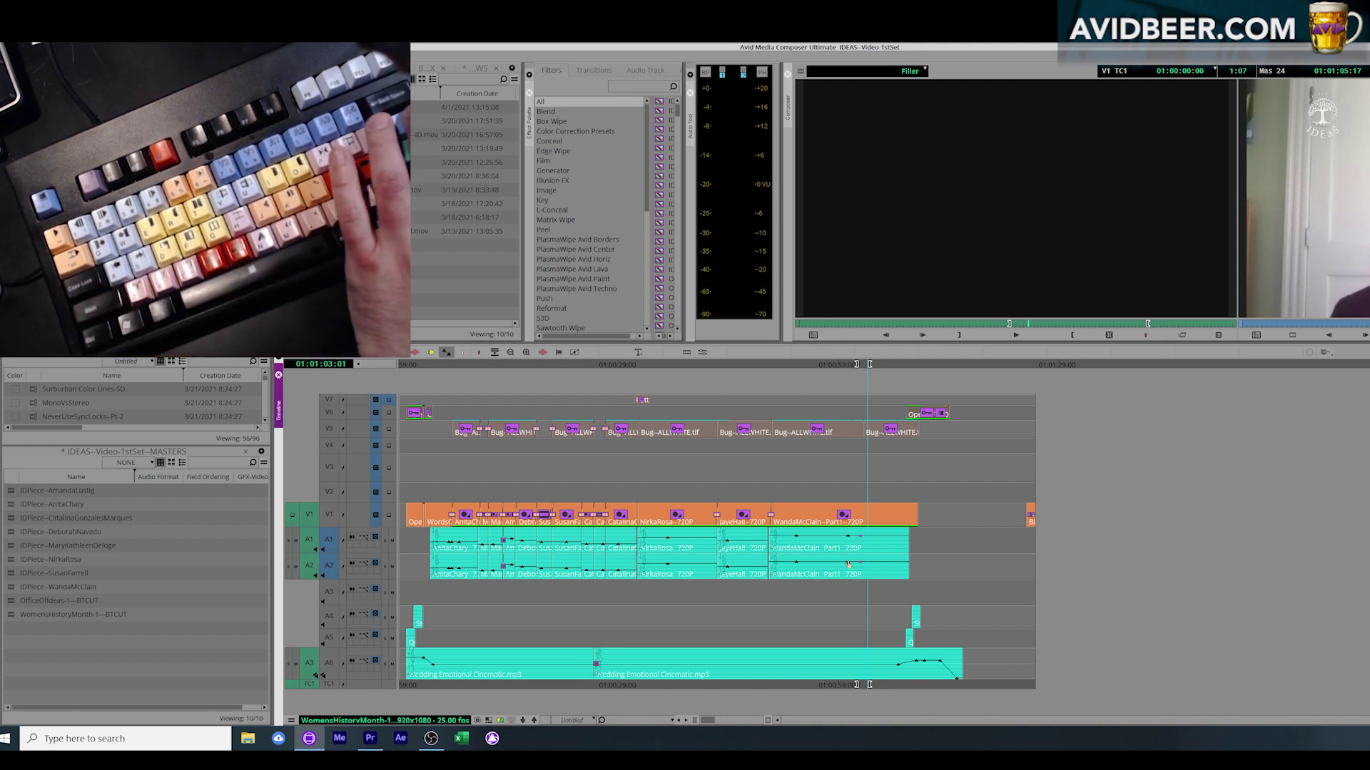
# Step: Make V1 the only enabled sequence track, turning A1 and A2 off
pyautogui.click(765, 557)
pyautogui.click(327, 515)
pyautogui.click(325, 540)
pyautogui.click(326, 560)
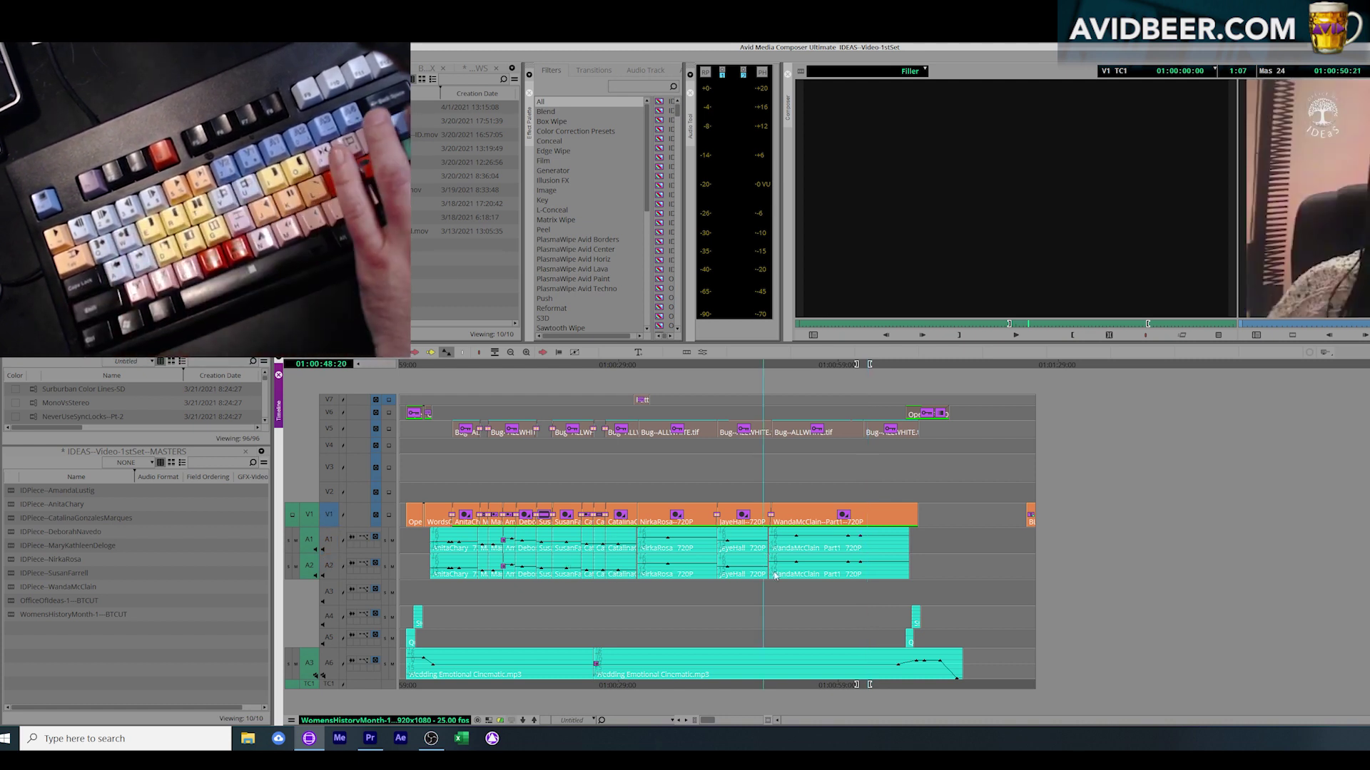
pyautogui.press('\\')
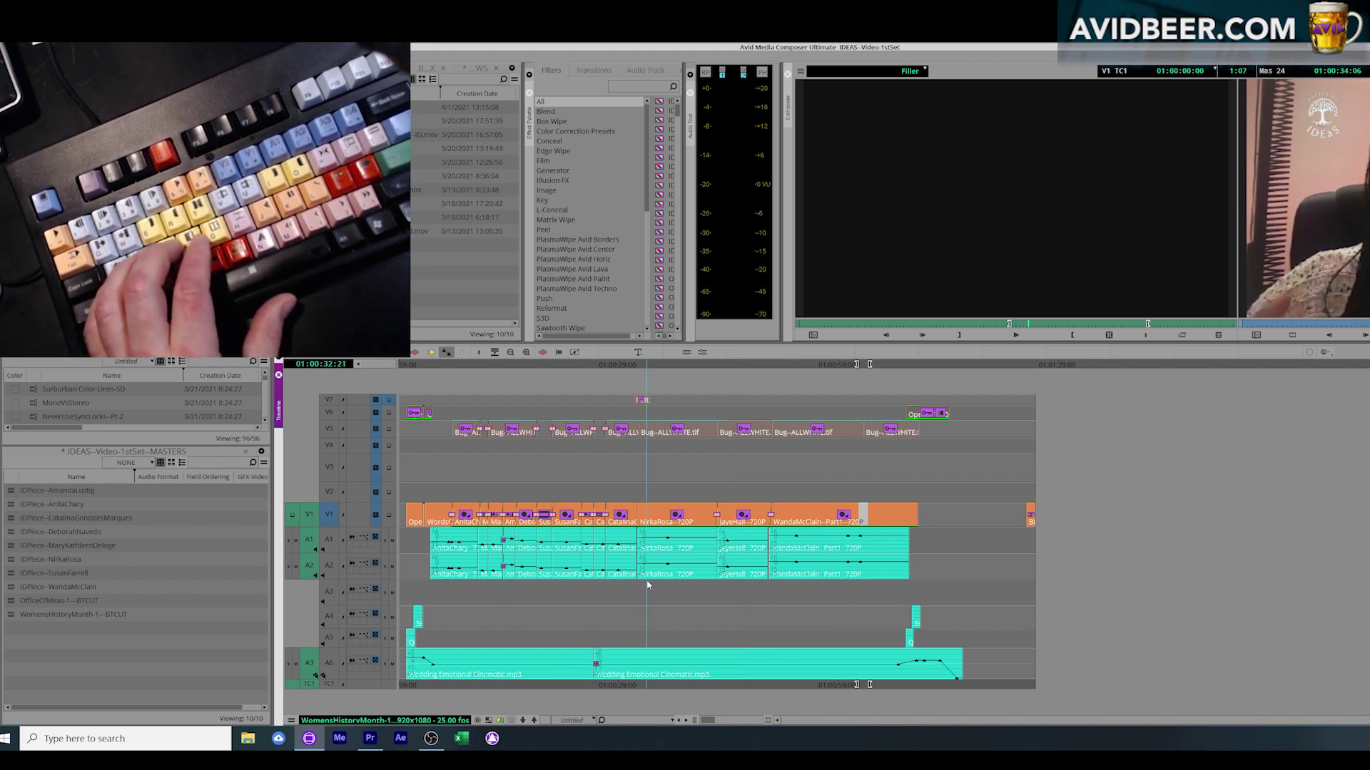
pyautogui.press('space')
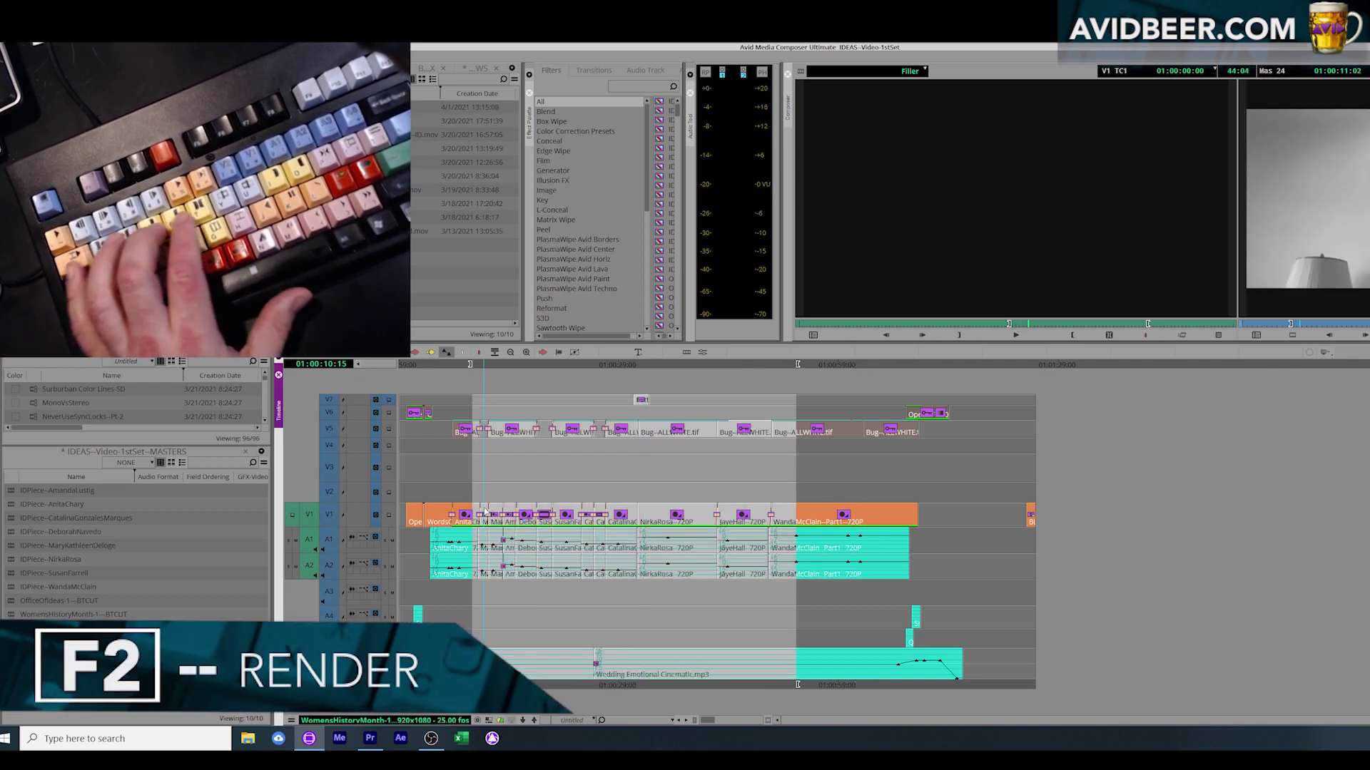
# Step: Mark the sequence across all tracks from about 01:00:24 to 01:01:15:10
pyautogui.moveTo(473, 482); pyautogui.dragTo(973, 482)
pyautogui.press('e')
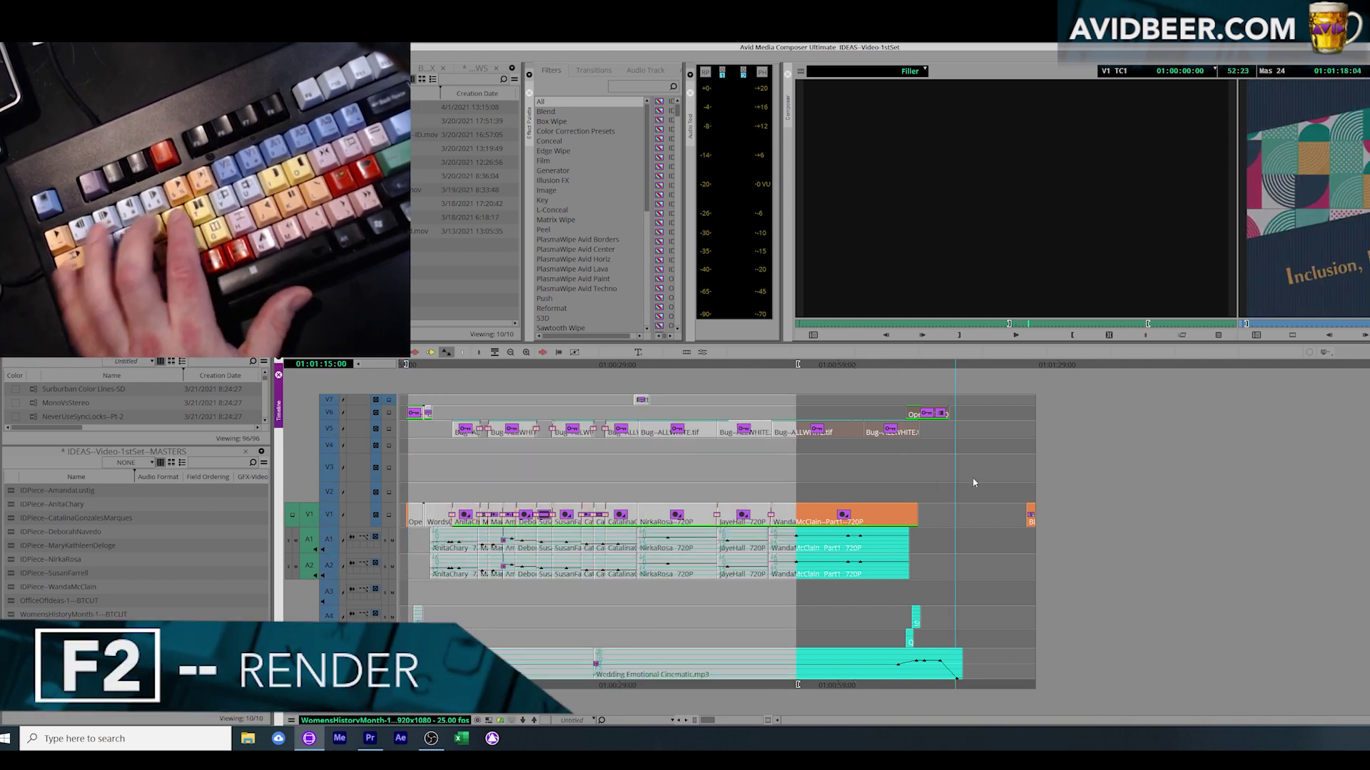
pyautogui.click(974, 483)
pyautogui.press('o')
pyautogui.click(584, 482)
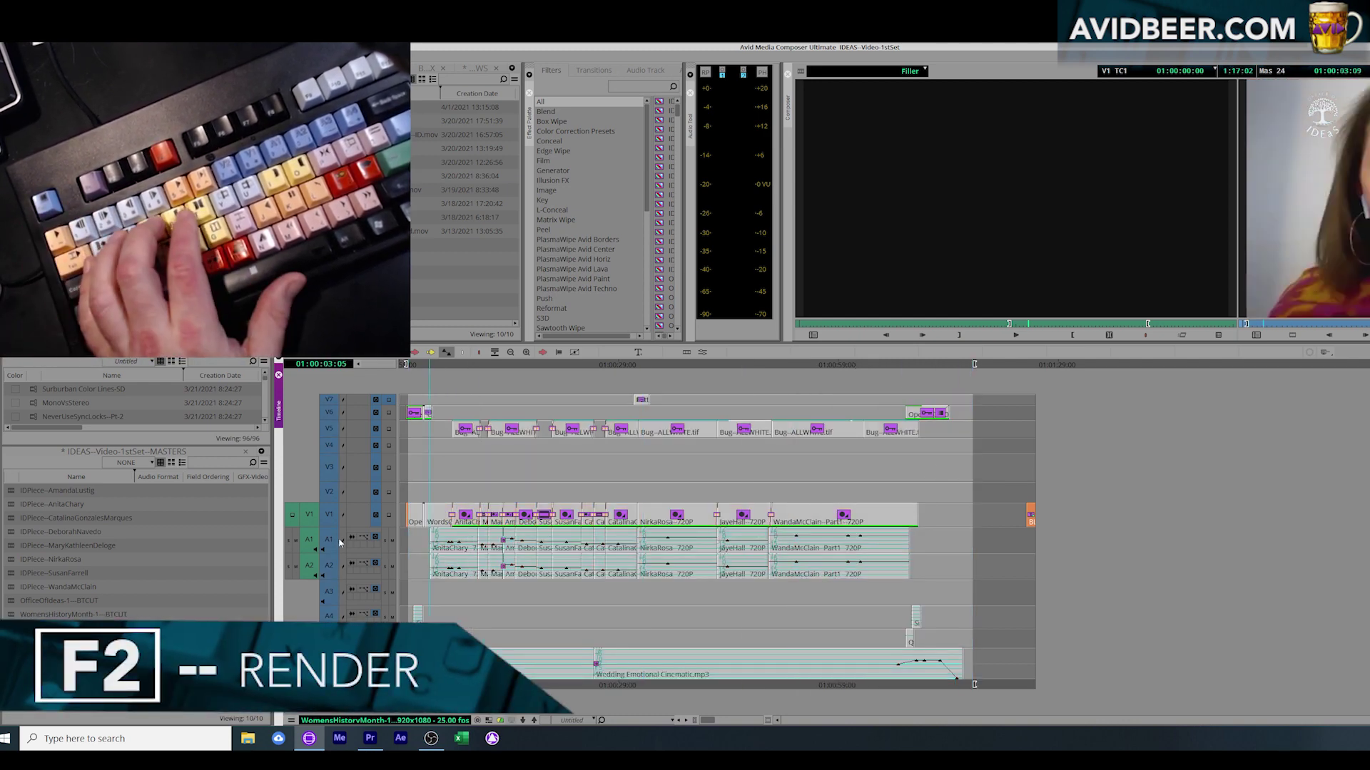
pyautogui.press('e')
pyautogui.click(958, 538)
pyautogui.press('r')
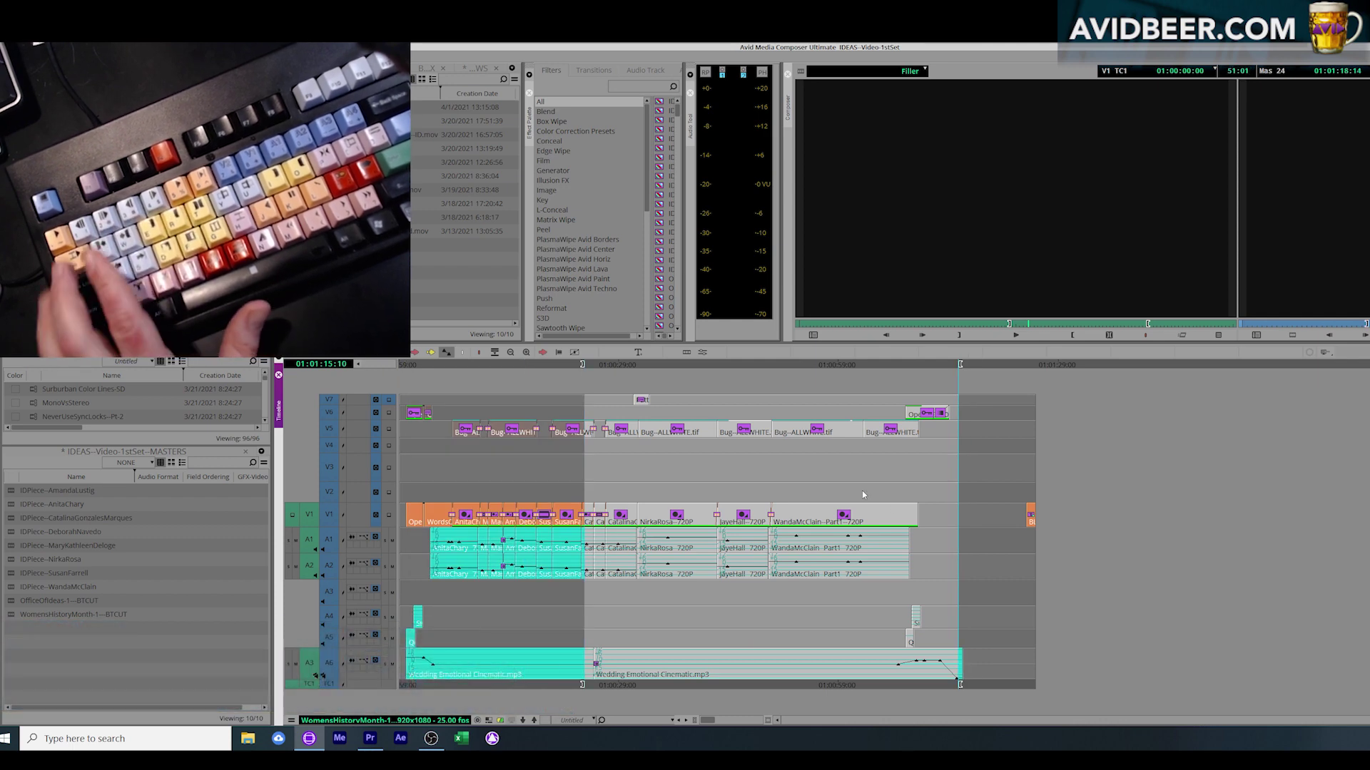
# Step: Open the Render Effects dialog for the marked range and dismiss it without rendering
pyautogui.press('F2')
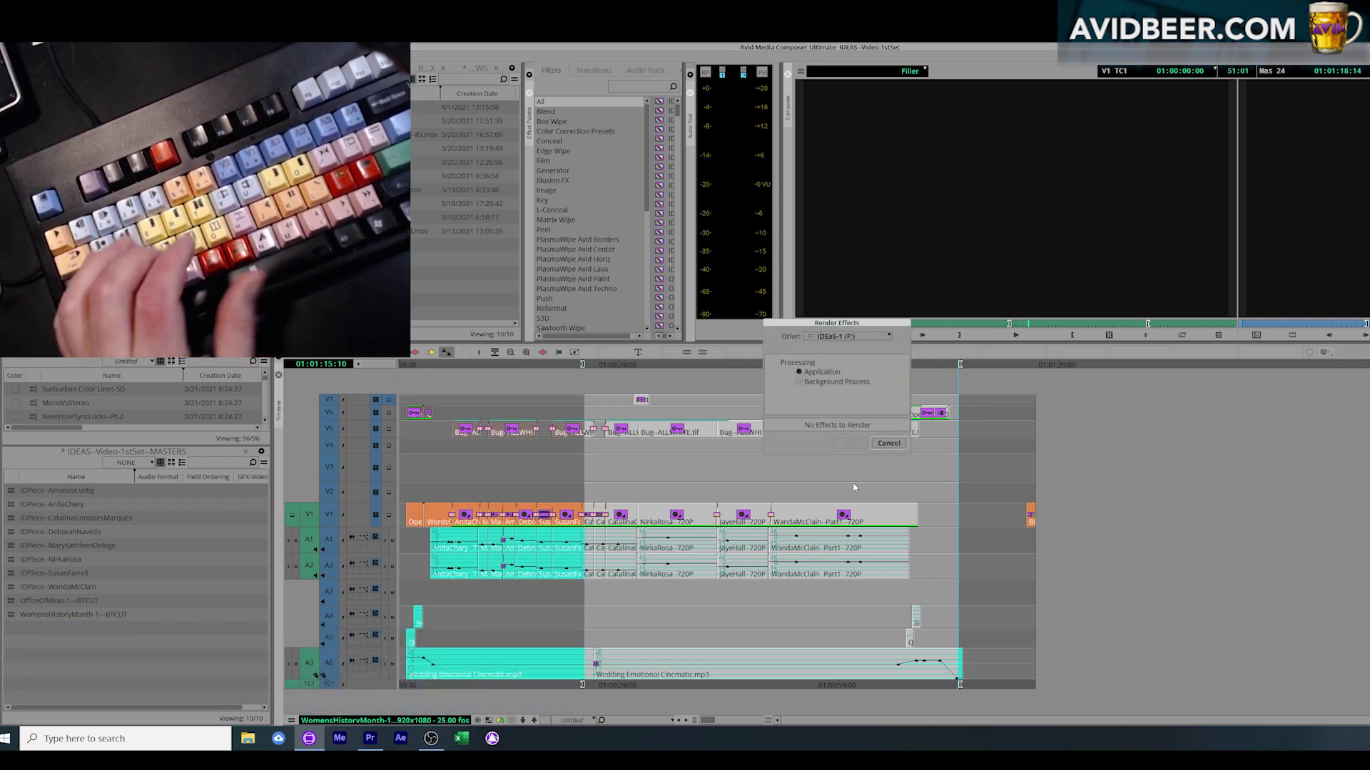
pyautogui.click(888, 444)
# Step: Park the playhead at 01:00:32:01, open the Export As dialog for the sequence, and cancel the export
pyautogui.click(641, 536)
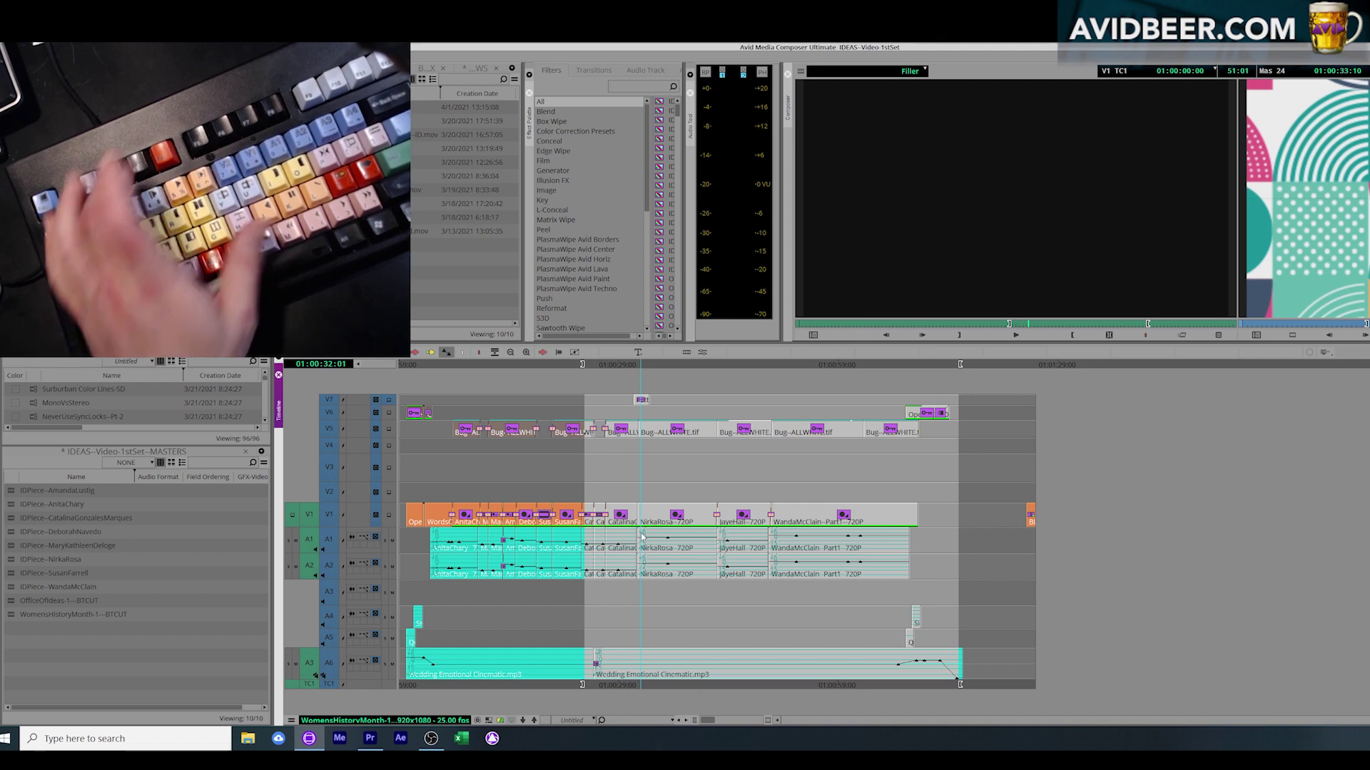
pyautogui.press('F3')
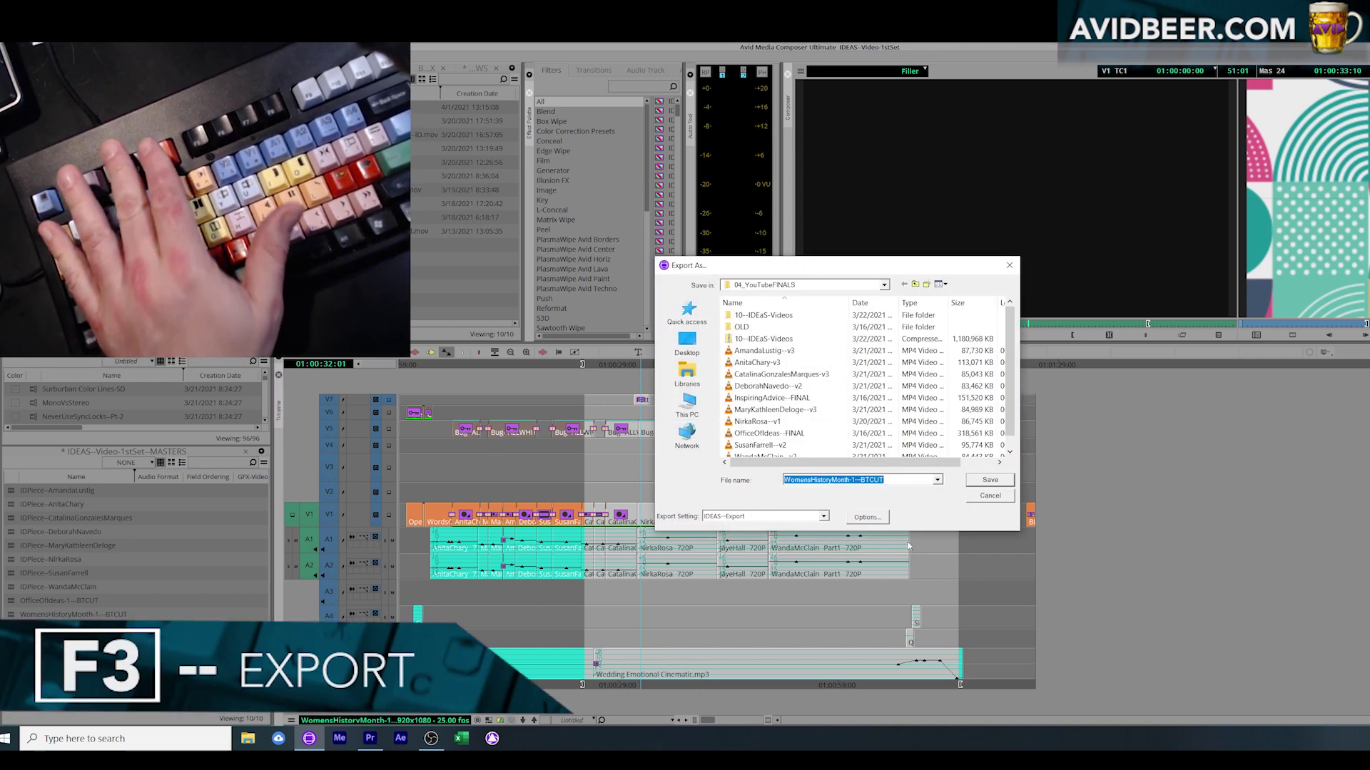
pyautogui.click(989, 496)
# Step: Return from color correction mode to source/record editing of the sequence
pyautogui.click(687, 631)
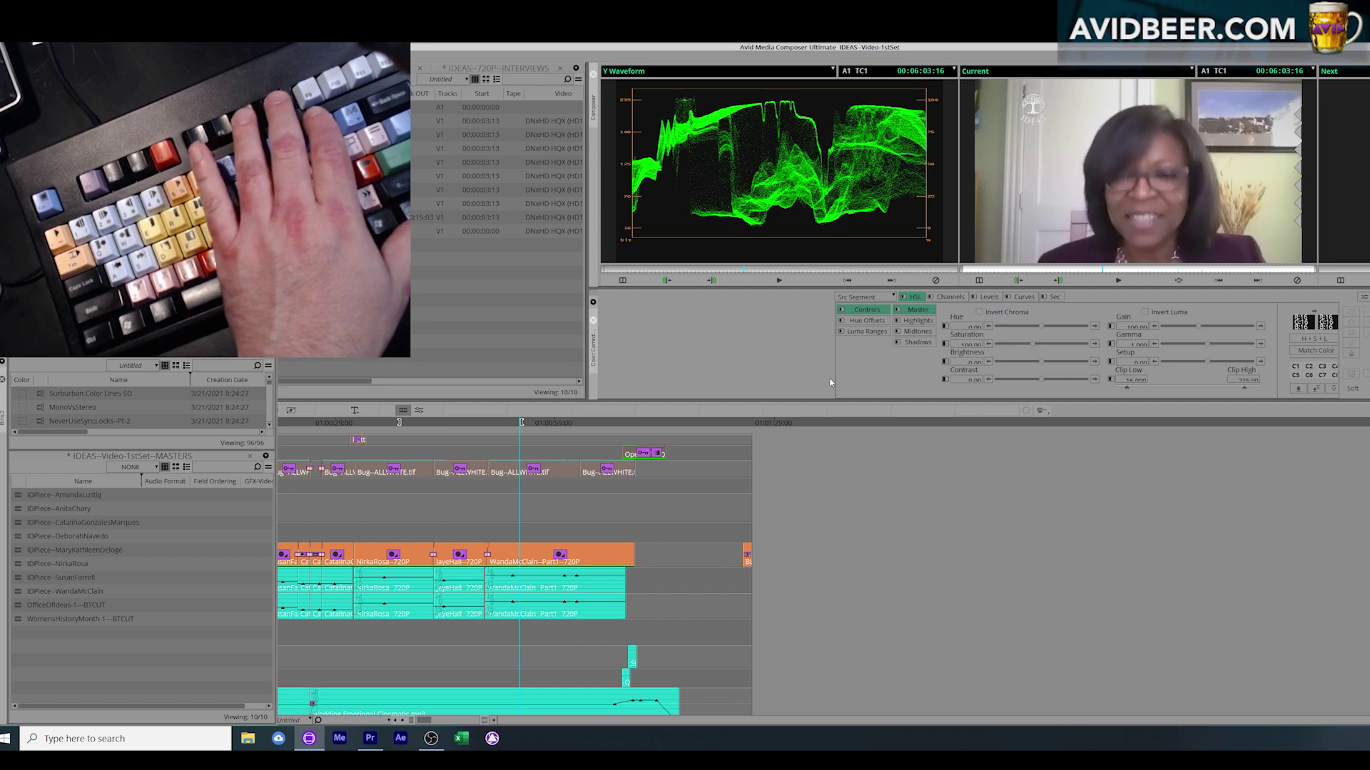
pyautogui.press('F7')
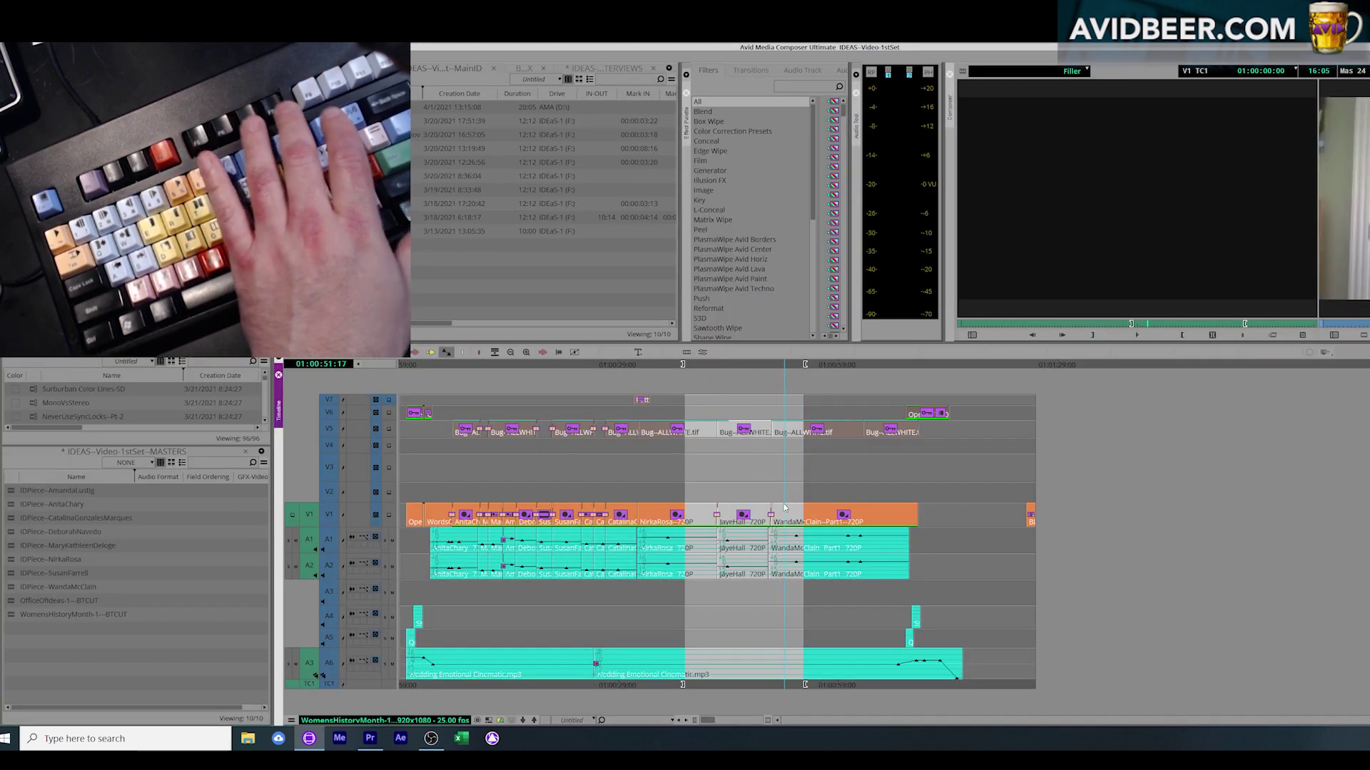
pyautogui.click(766, 512)
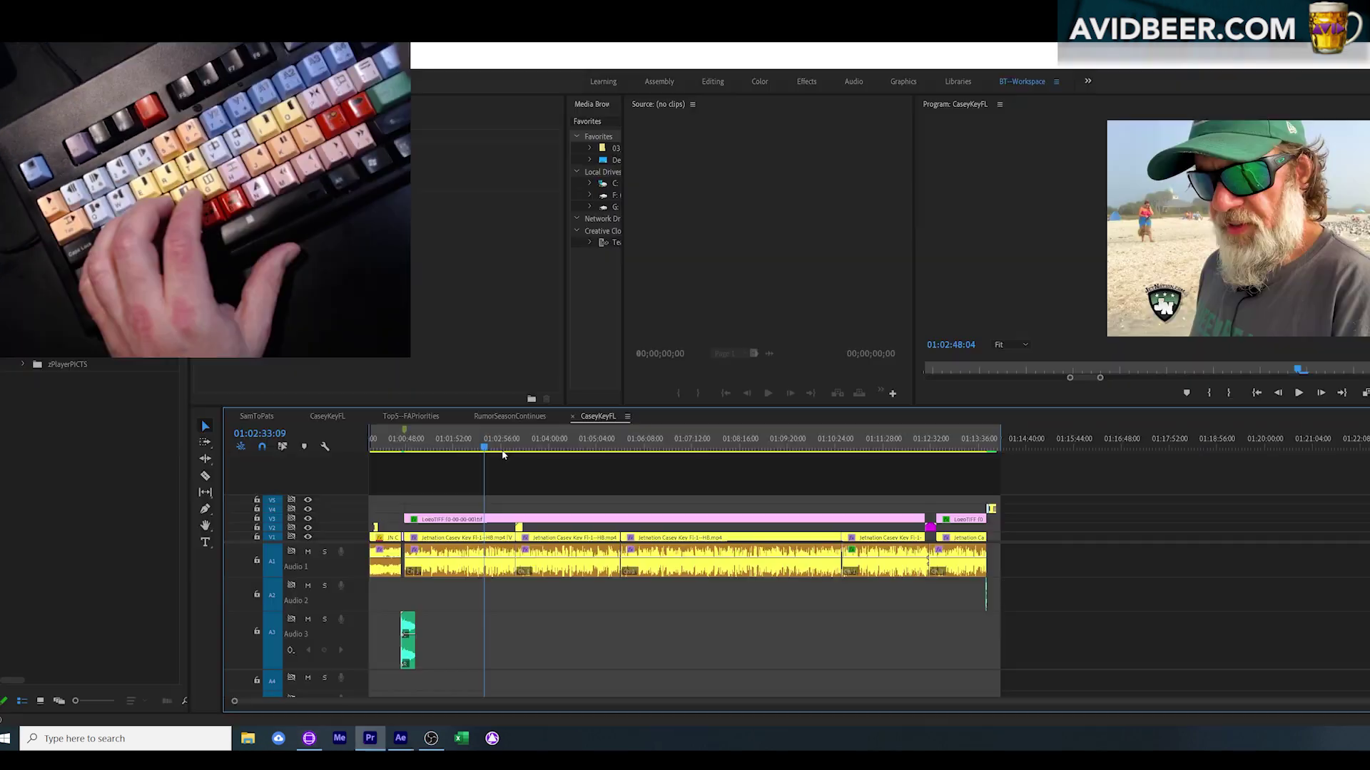
# Step: Switch to Premiere Pro and match-frame the logo clip at 01:03:30:07 in the CaseyKeyFL sequence
pyautogui.click(526, 448)
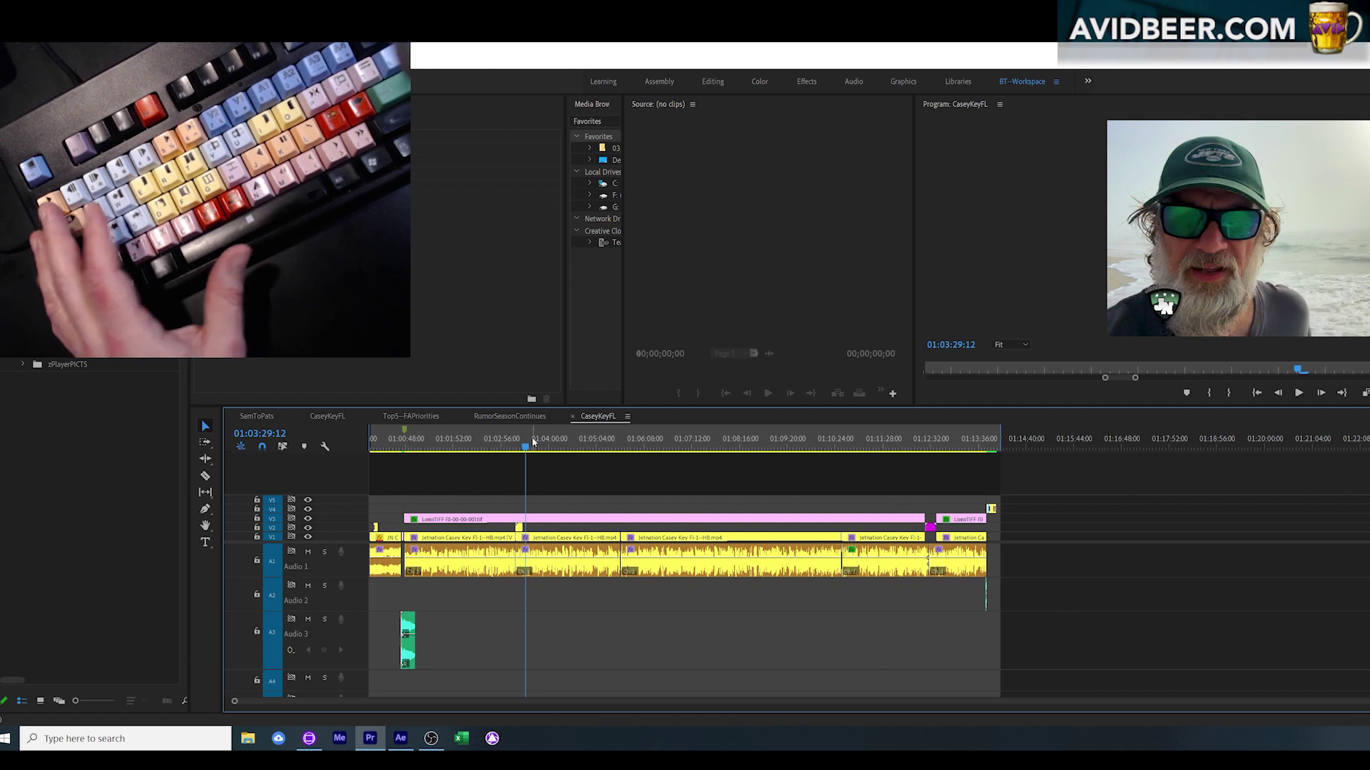
pyautogui.moveTo(533, 442)
pyautogui.mouseDown()
pyautogui.moveTo(662, 444)
pyautogui.moveTo(416, 445)
pyautogui.moveTo(527, 451)
pyautogui.mouseUp()
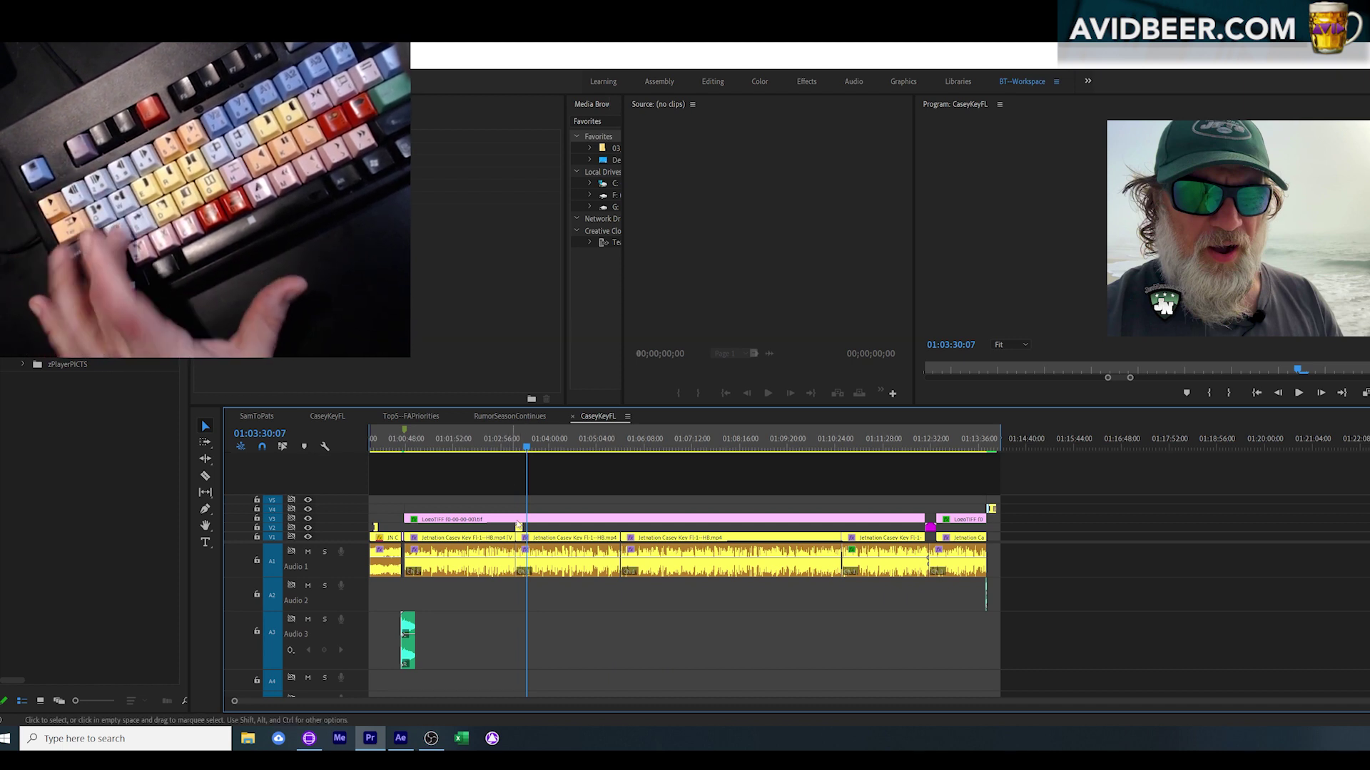
pyautogui.press('f')
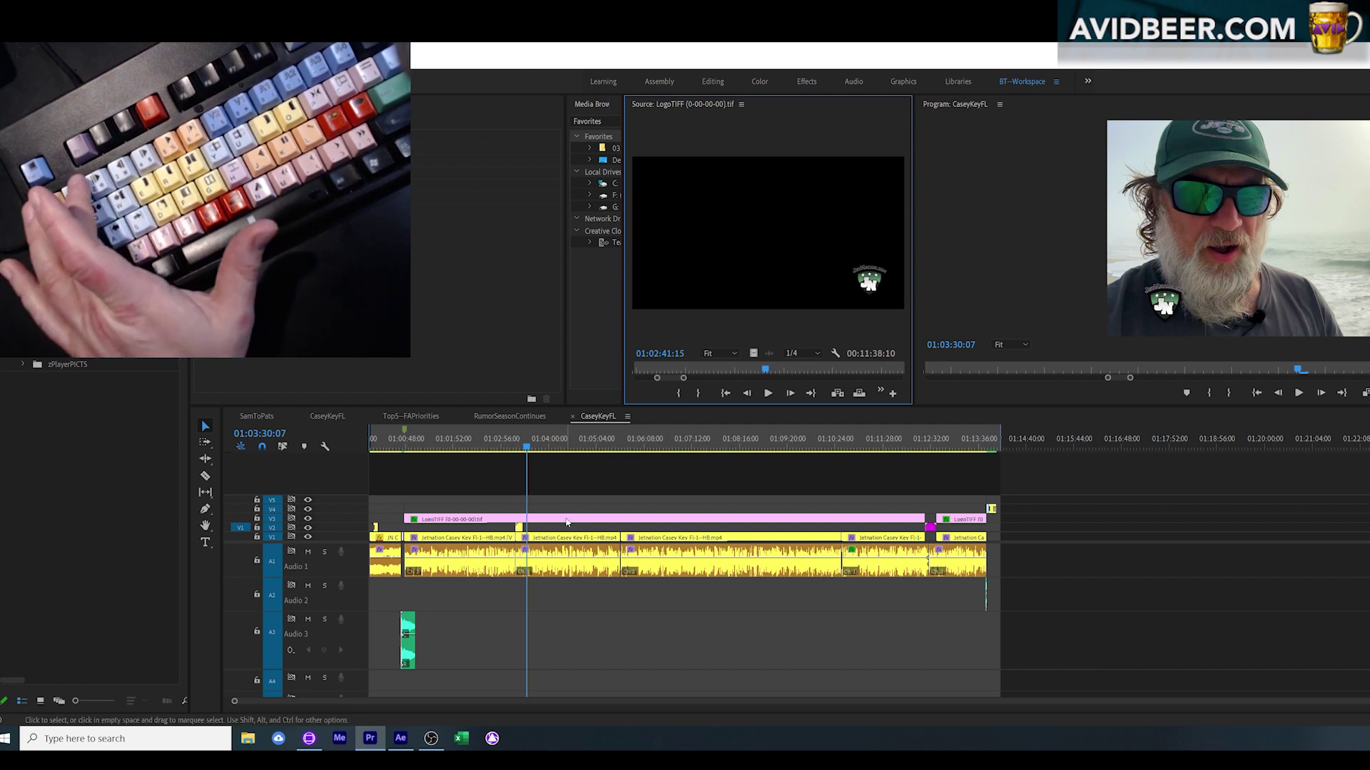
# Step: Move the playhead to 01:02:20:28, select all clips in the CaseyKeyFL sequence, and clear the selection
pyautogui.click(553, 442)
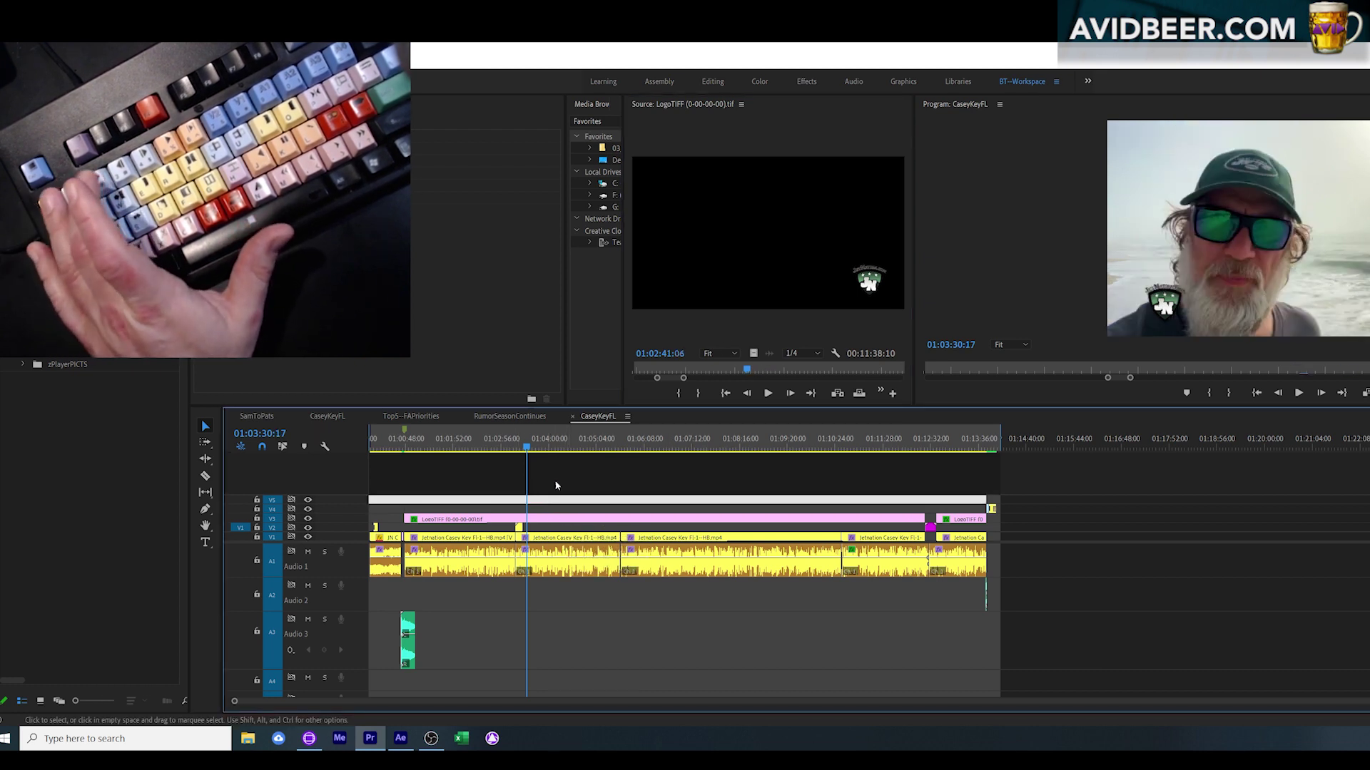
pyautogui.press('2')
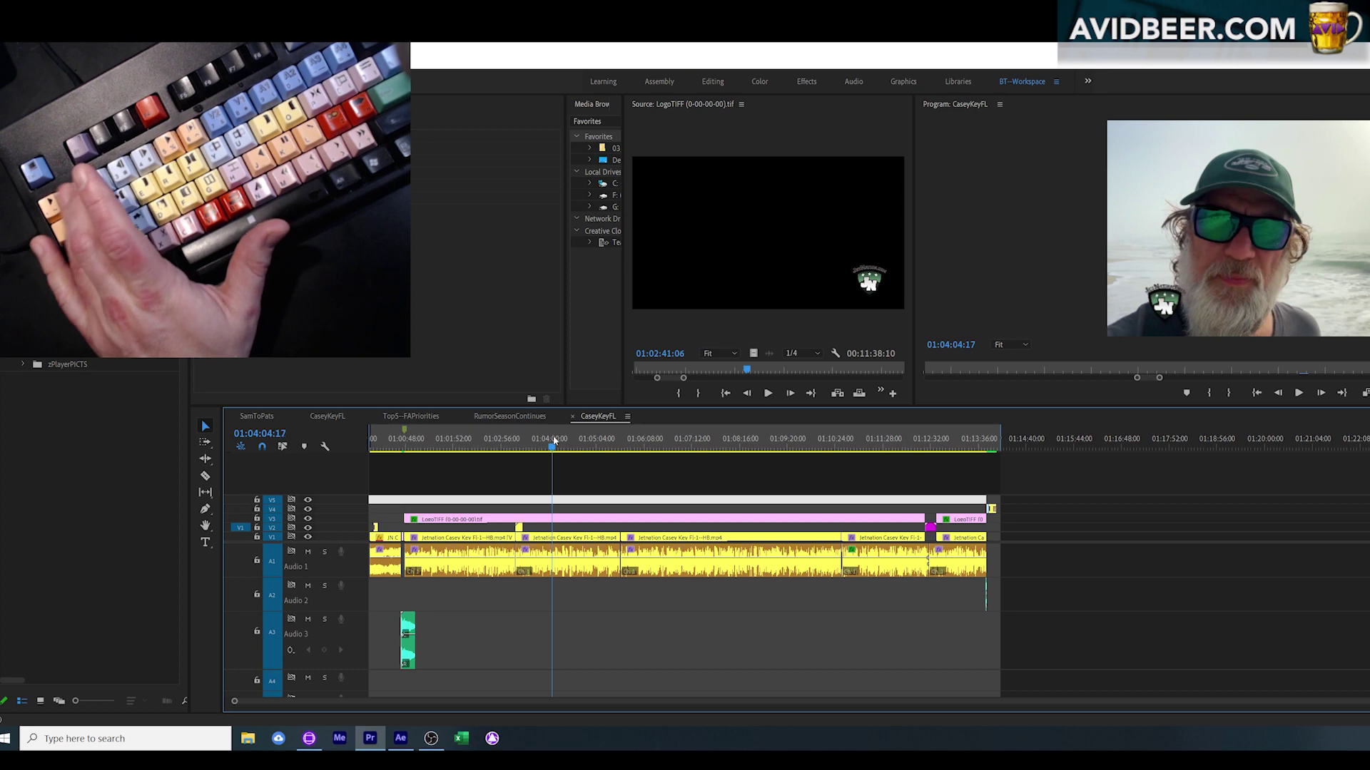
pyautogui.press('1')
pyautogui.press('1')
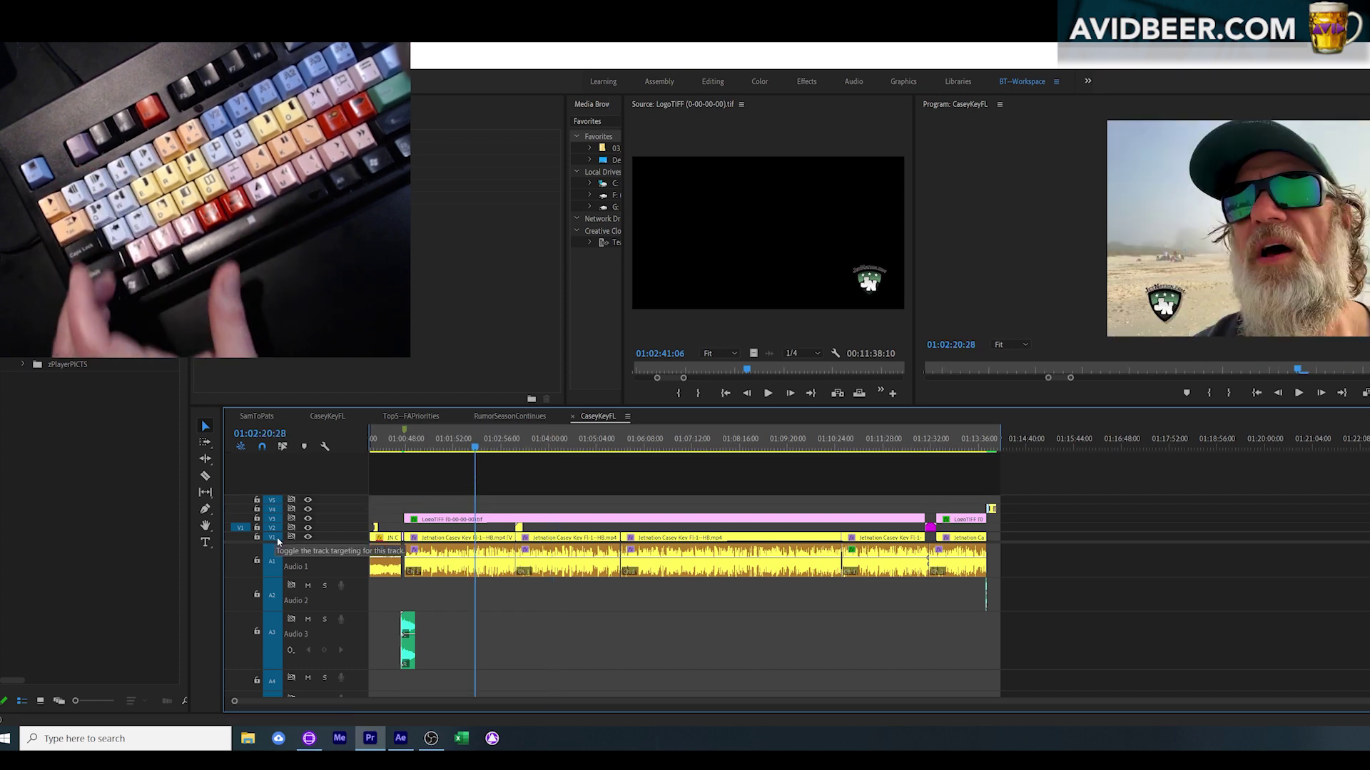
pyautogui.hotkey('ctrl', 'a')
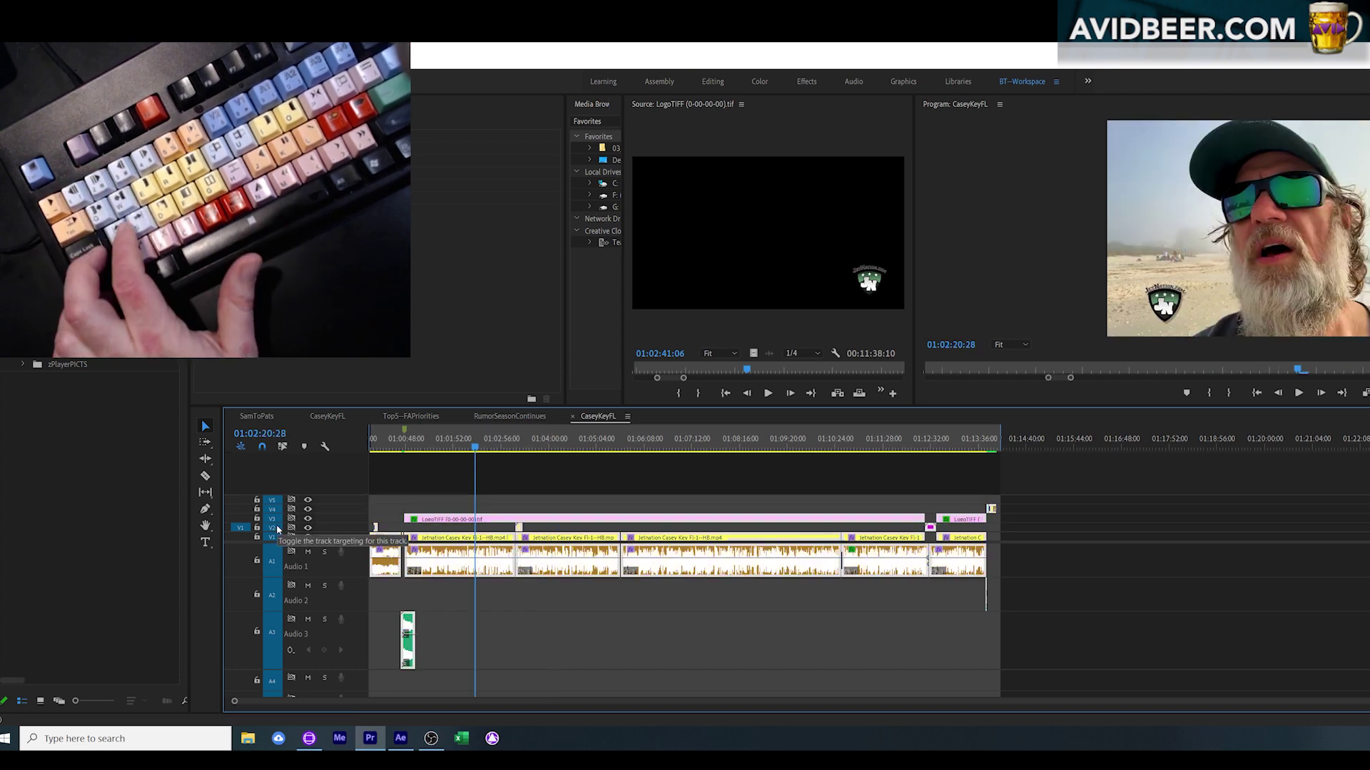
pyautogui.hotkey('ctrl', 'a')
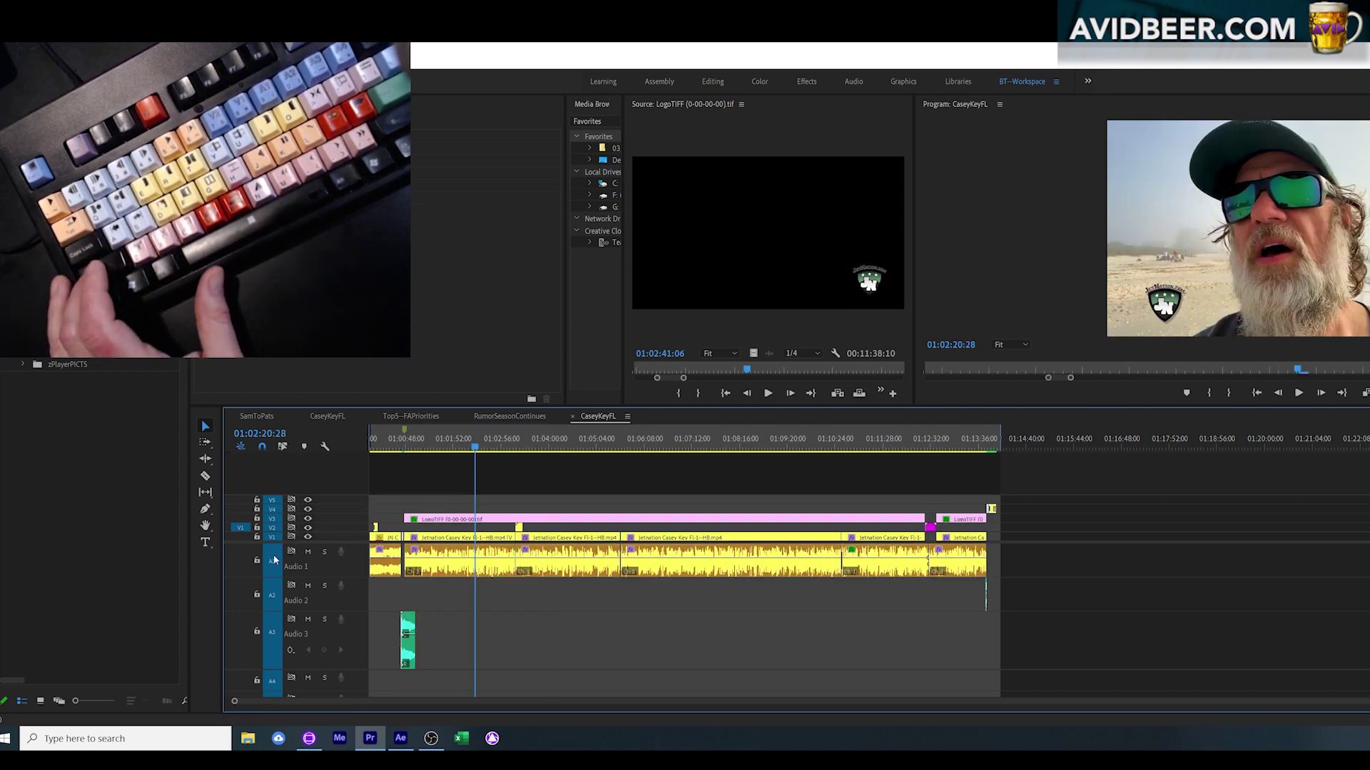
# Step: Toggle targeting for all audio and all video tracks off and back on in the CaseyKeyFL sequence
pyautogui.keyDown('shift'); pyautogui.click(273, 562); pyautogui.keyUp('shift')
pyautogui.keyDown('shift'); pyautogui.click(273, 535); pyautogui.keyUp('shift')
pyautogui.hotkey('ctrl', 'a')
pyautogui.keyDown('shift'); pyautogui.click(273, 562); pyautogui.keyUp('shift')
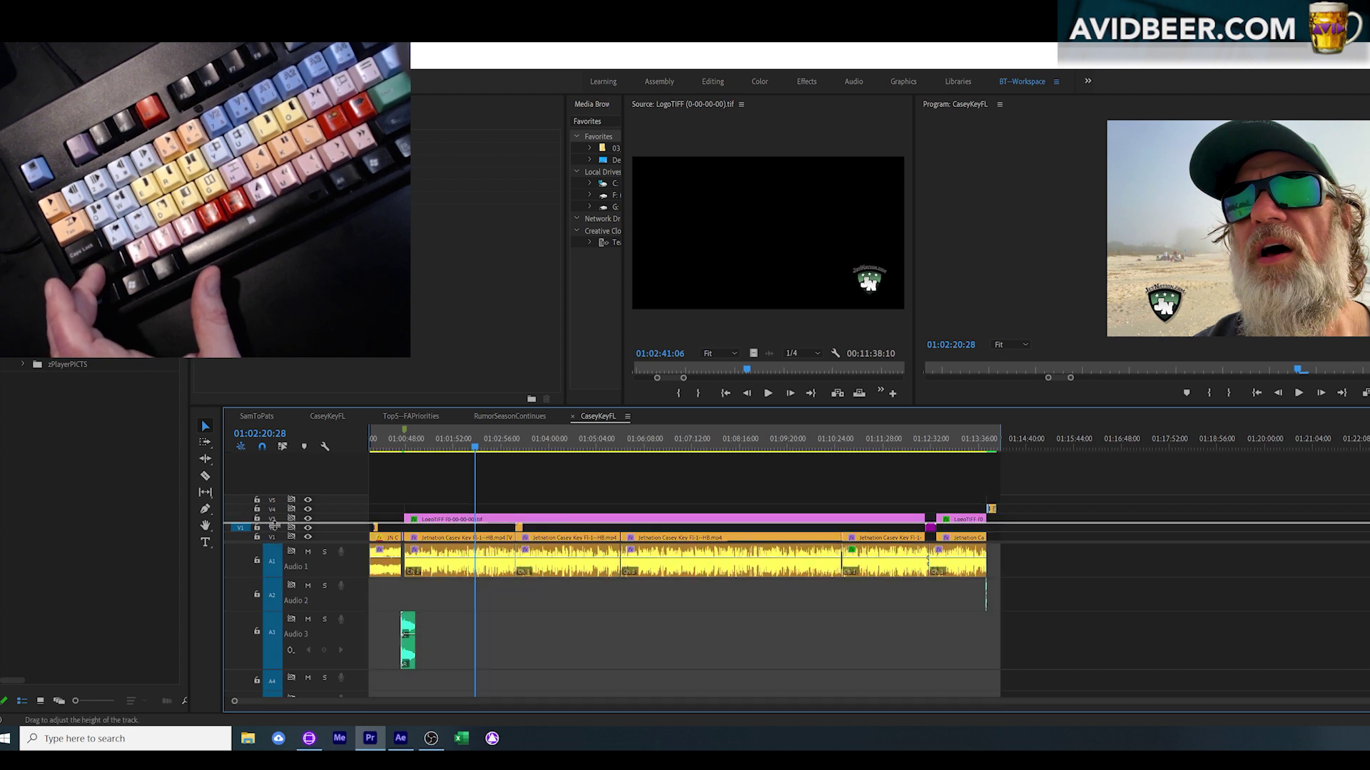
pyautogui.keyDown('shift'); pyautogui.click(274, 539); pyautogui.keyUp('shift')
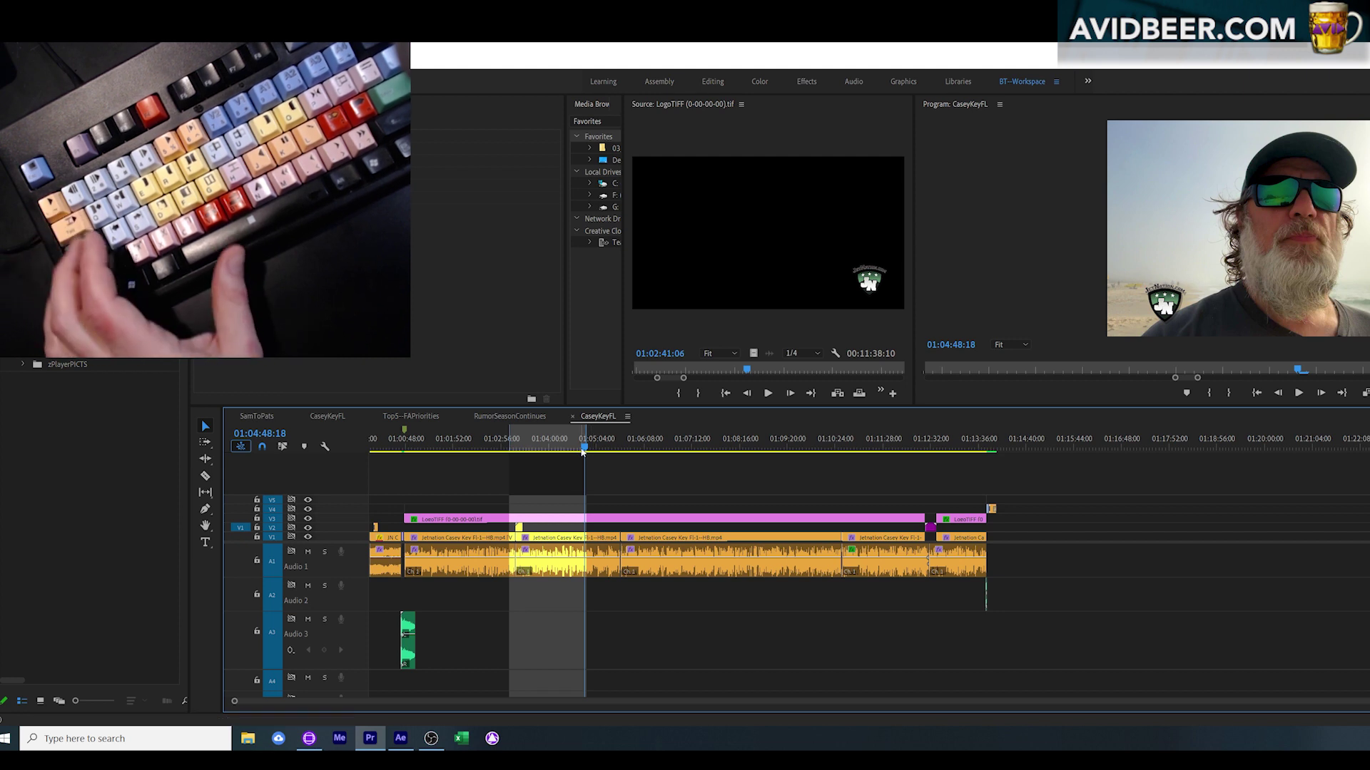
# Step: Leave V1 as the only targeted video track and mark an IN point at 01:05:24:03
pyautogui.click(612, 448)
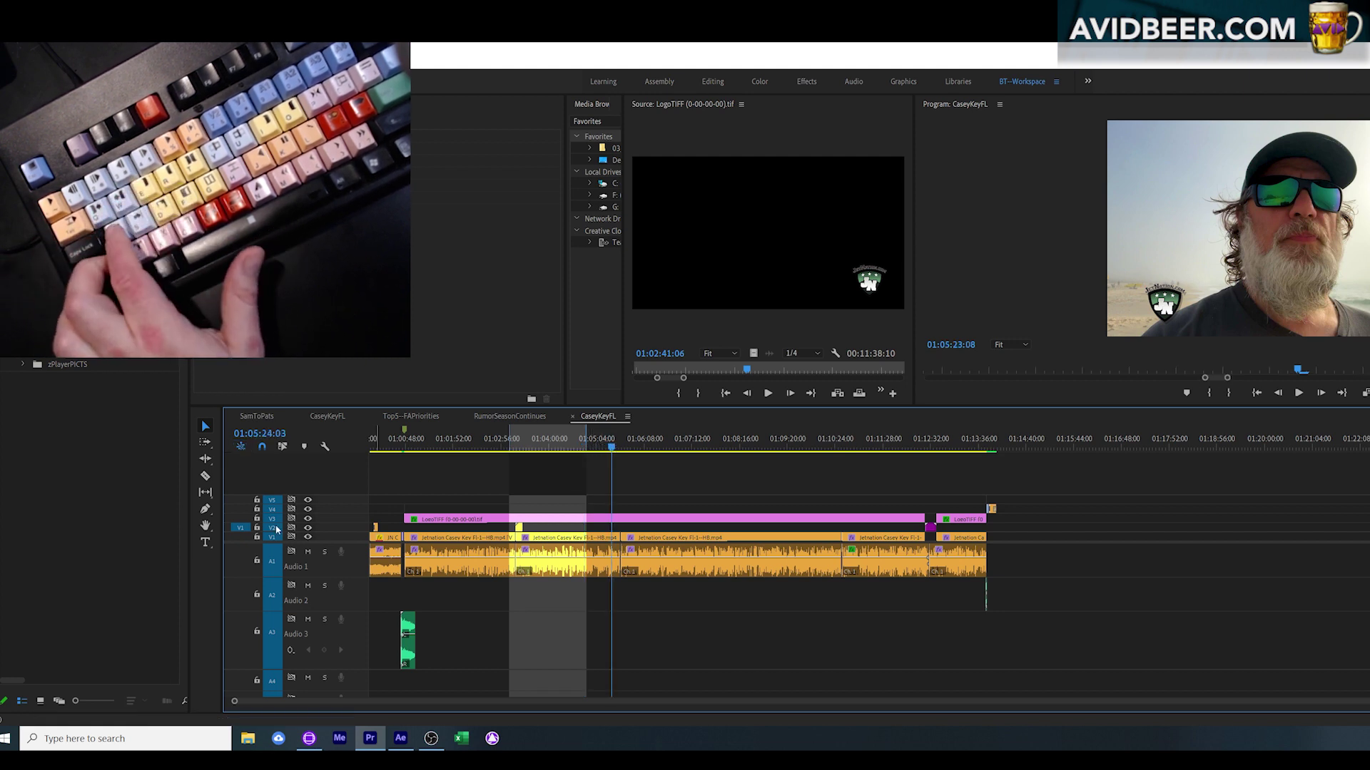
pyautogui.press('i')
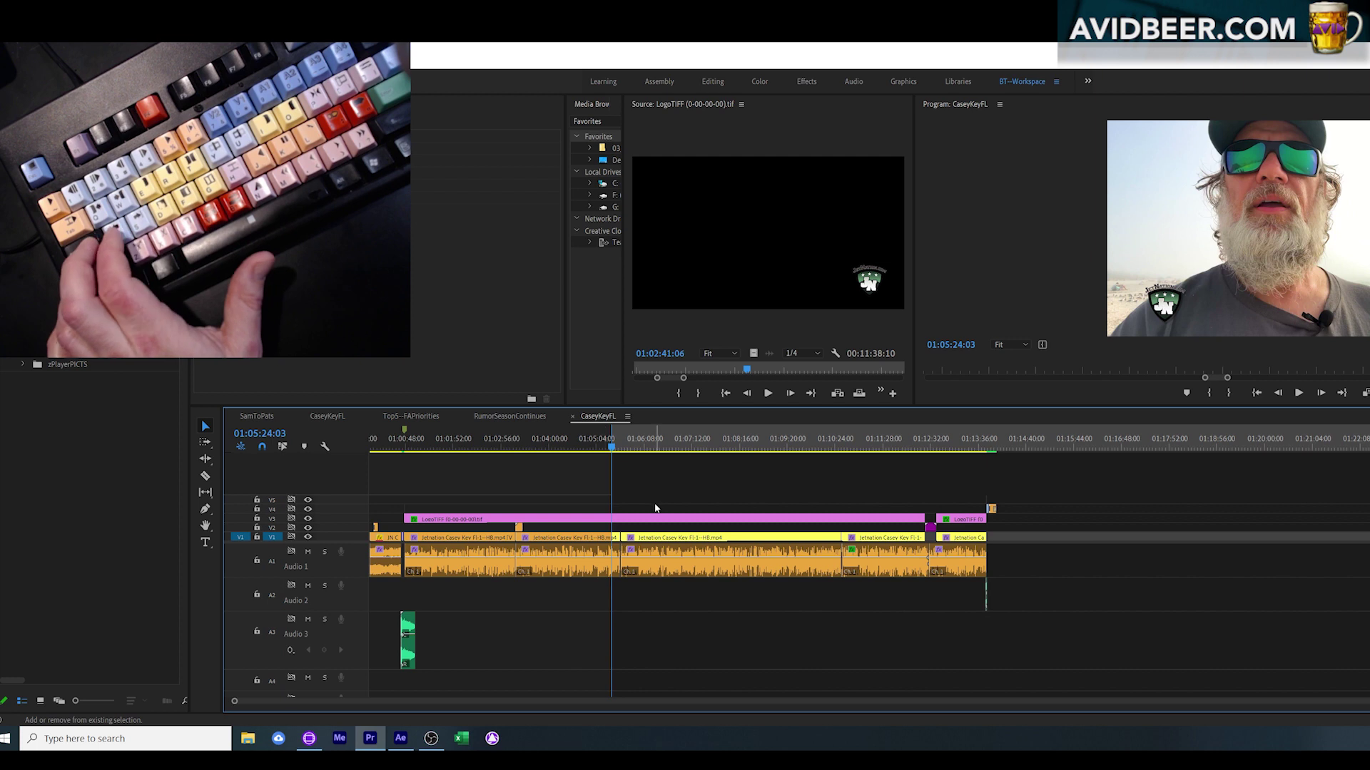
# Step: Try extending the V1 edit to the playhead at 01:05:24:03 and again at 01:05:52:29, undoing each attempt
pyautogui.hotkey('shift', 'w')
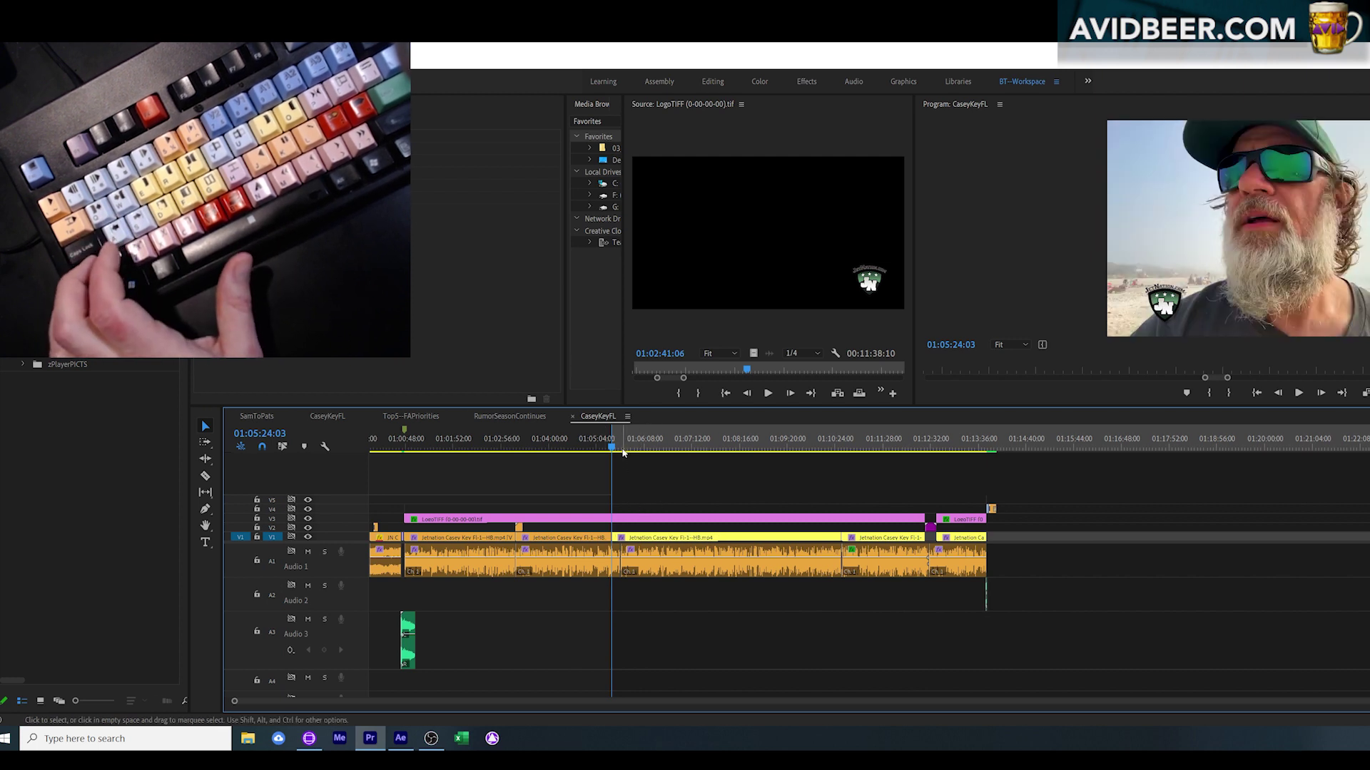
pyautogui.hotkey('ctrl', 'z')
pyautogui.moveTo(627, 443); pyautogui.dragTo(635, 444)
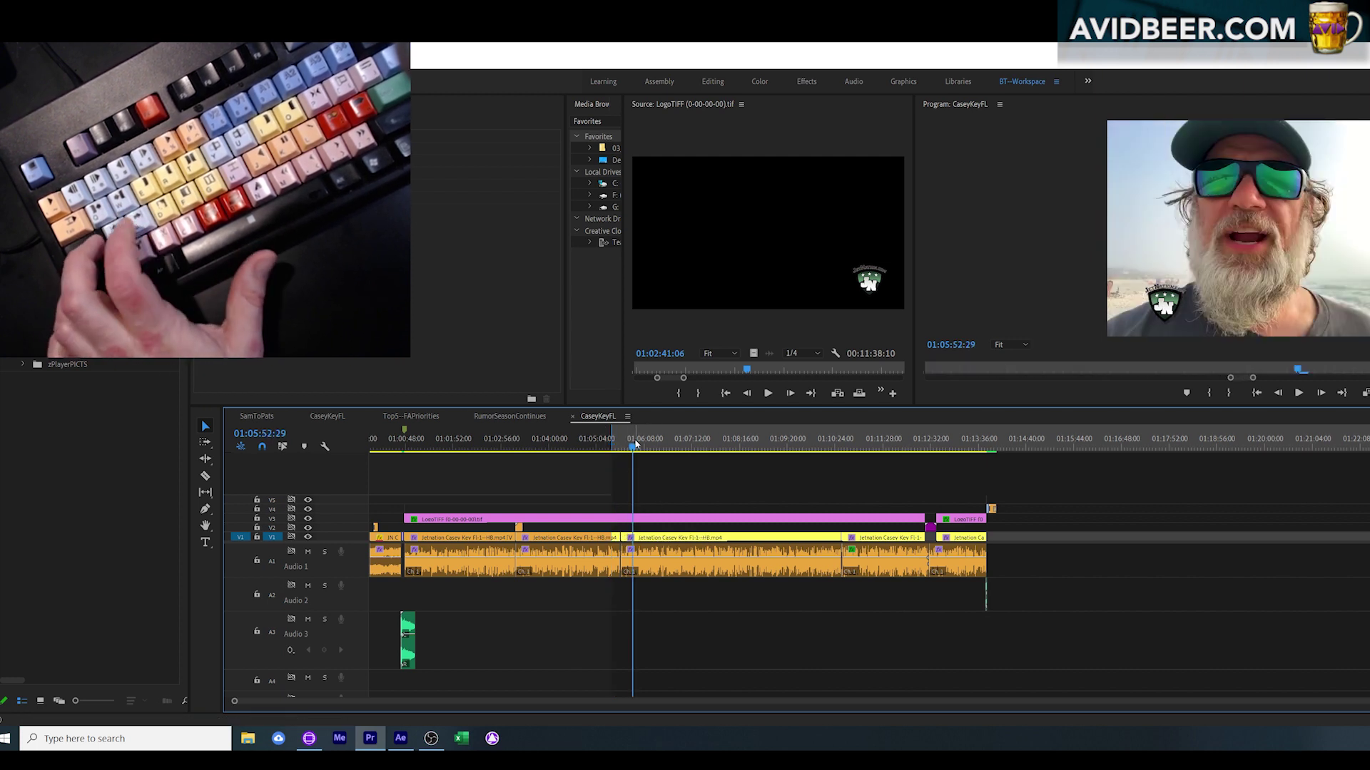
pyautogui.press('e')
pyautogui.hotkey('ctrl', 'z')
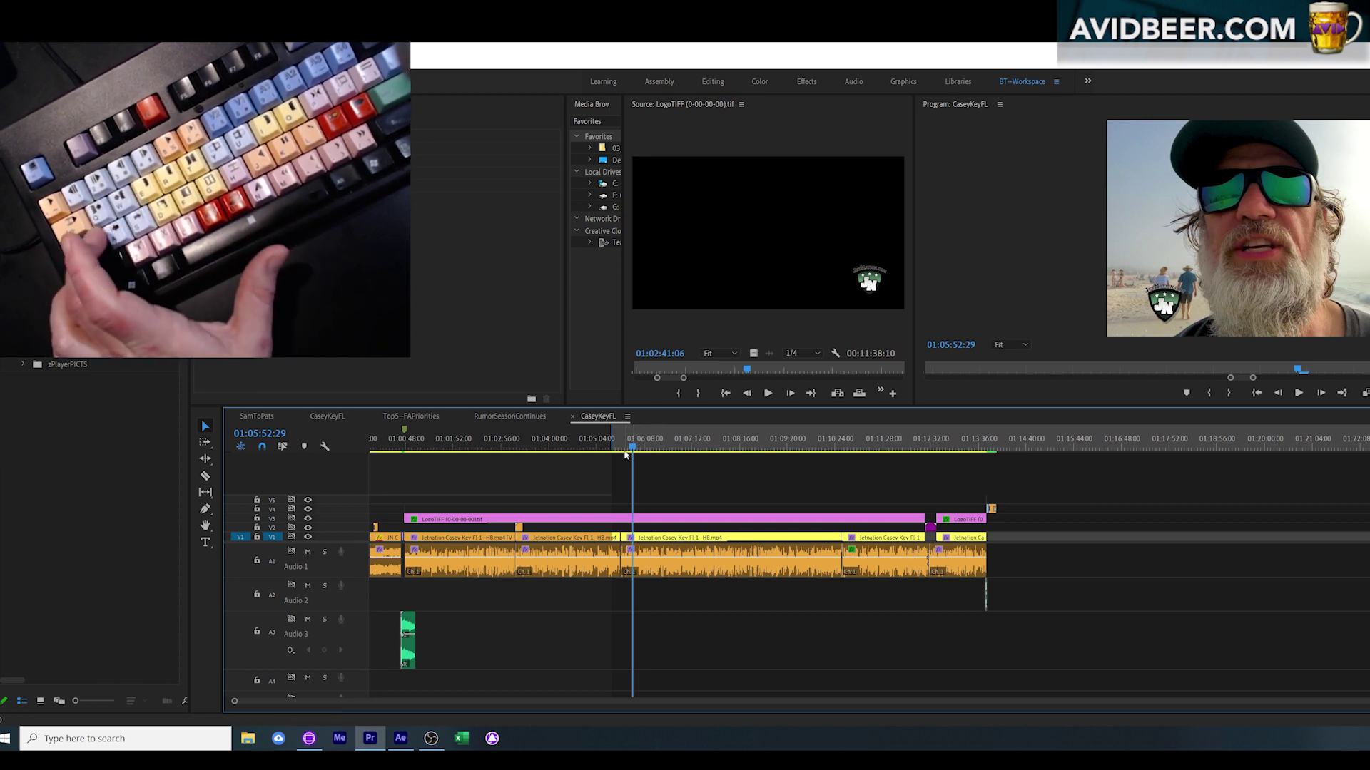
# Step: Move the playhead back to 01:04:38:21 in the CaseyKeyFL sequence and switch to the timeline in Avid Media Composer
pyautogui.click(613, 448)
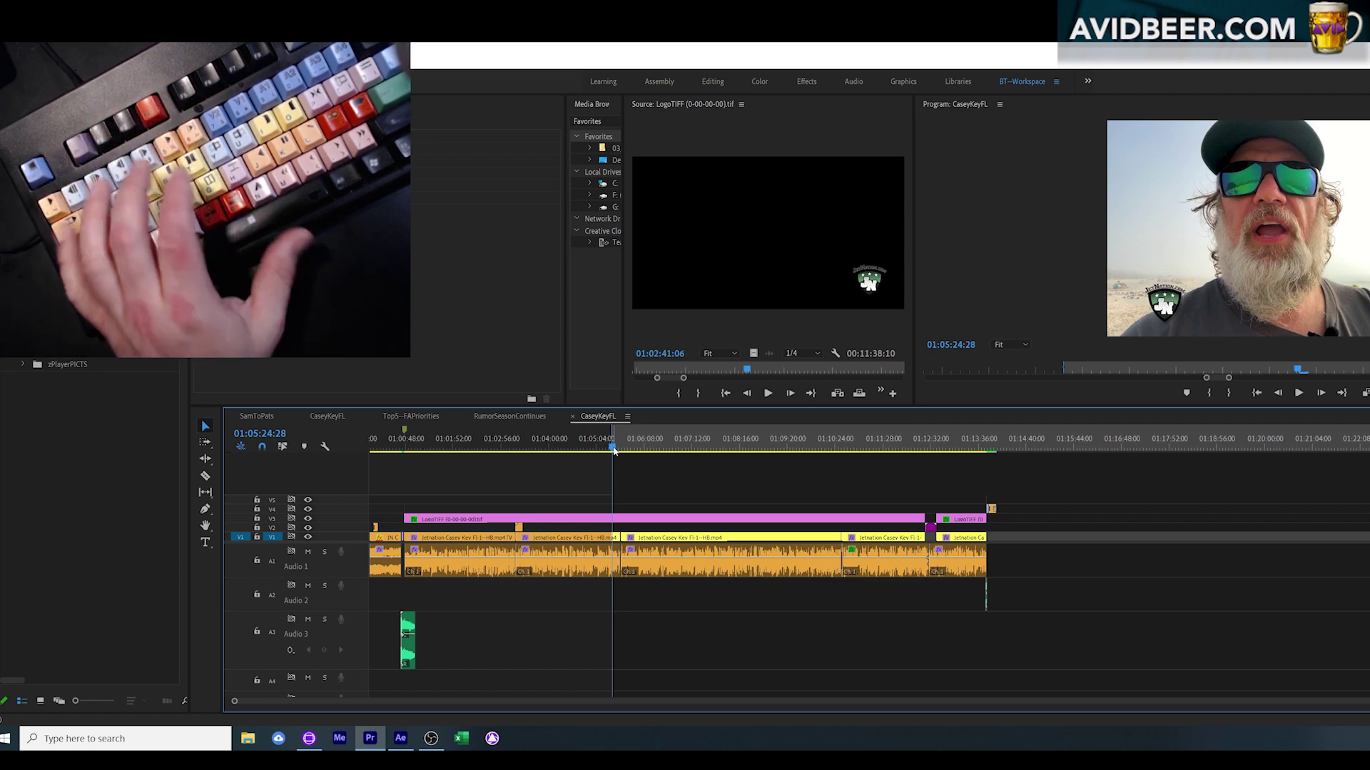
pyautogui.moveTo(613, 447); pyautogui.dragTo(577, 447)
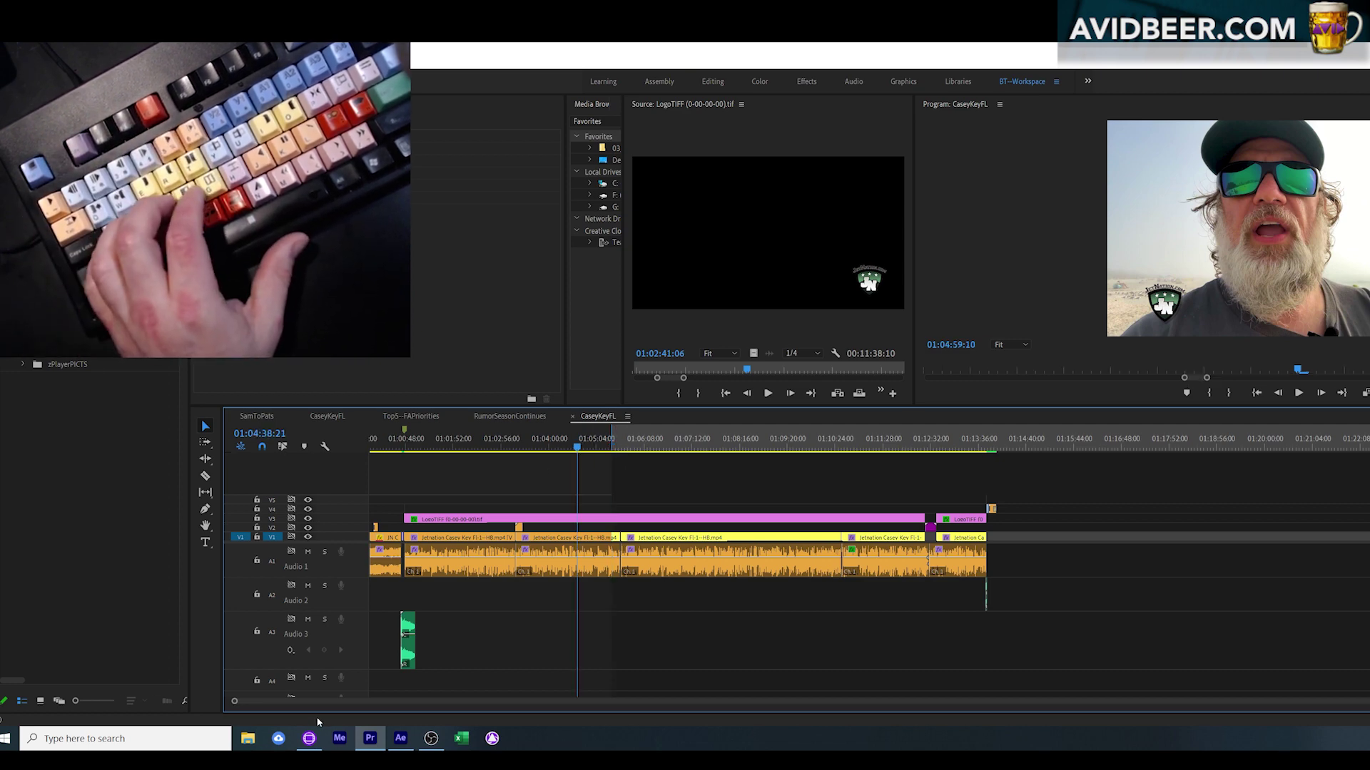
pyautogui.click(309, 738)
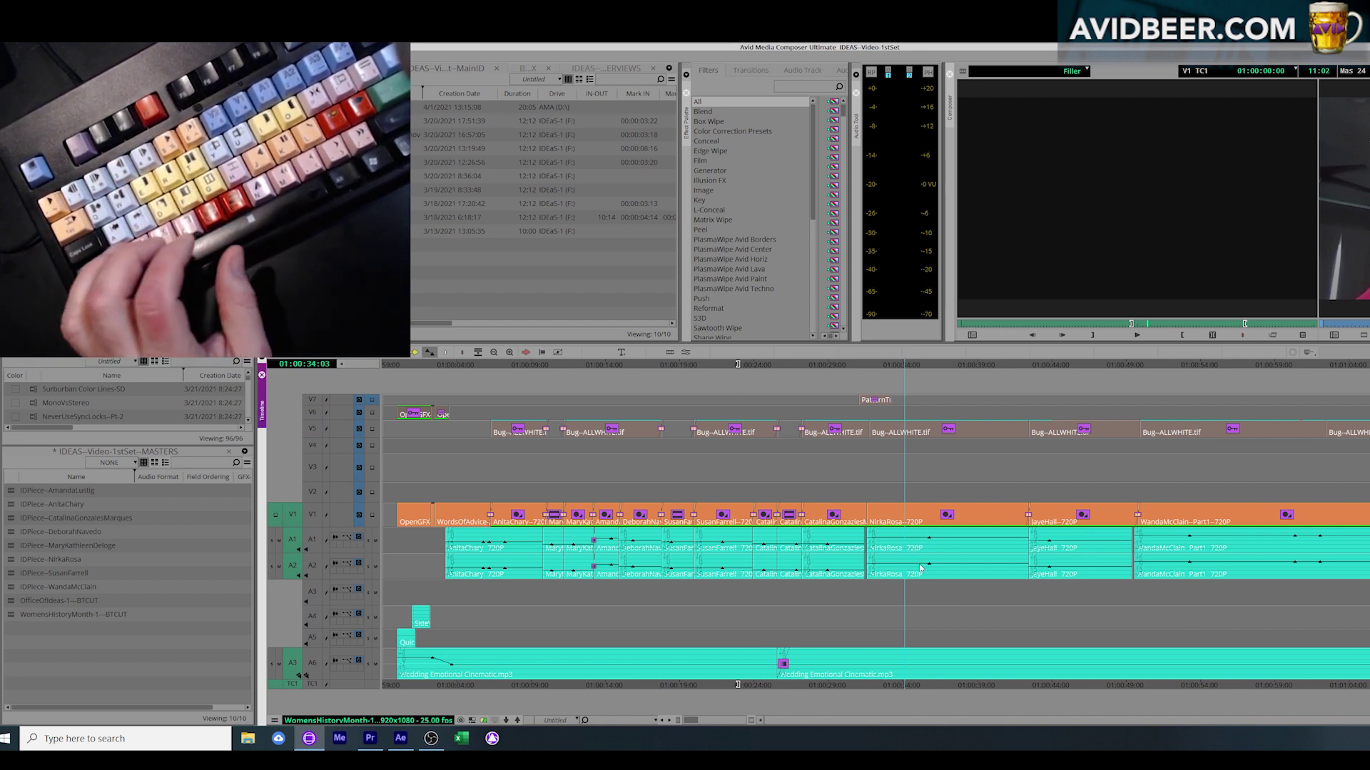
pyautogui.click(668, 526)
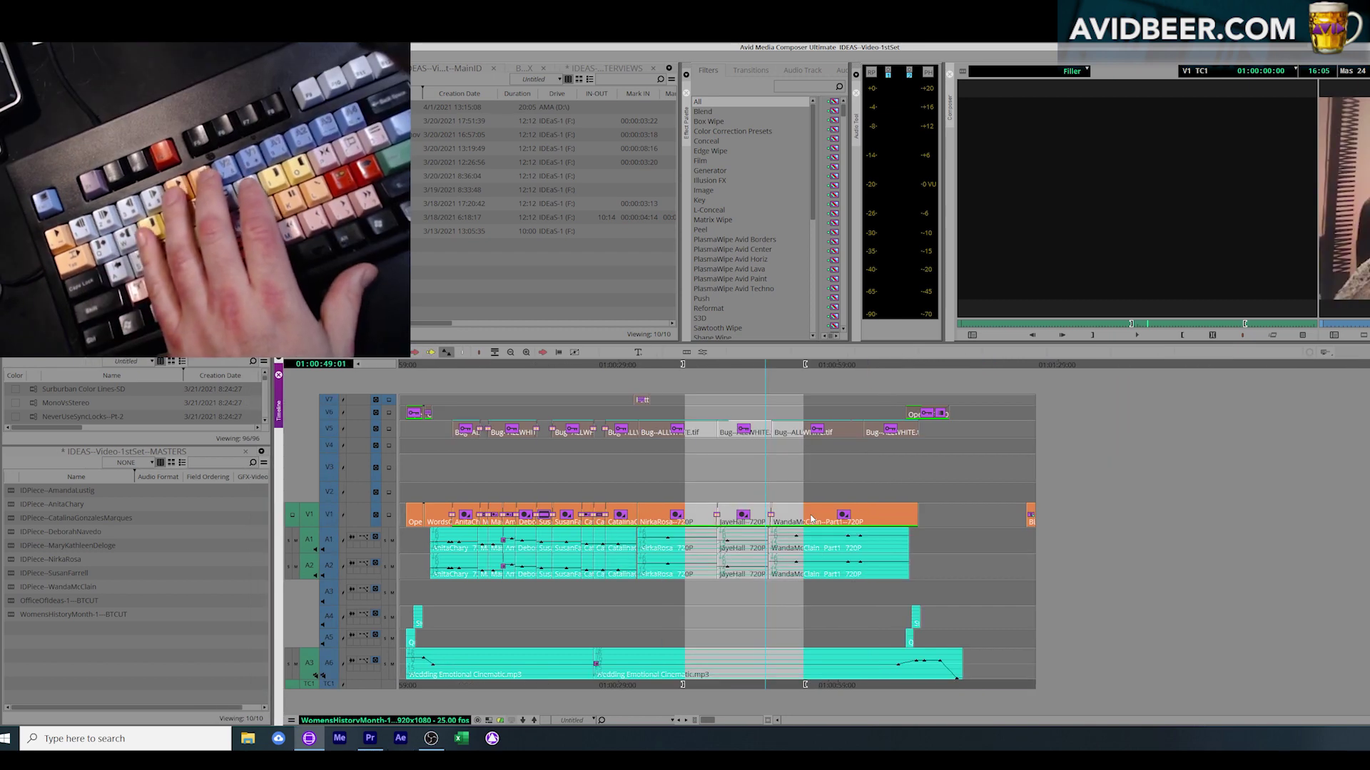
# Step: Open the Source Browser and widen its window to view its import settings, closing it when finished
pyautogui.hotkey('ctrl', 'i')
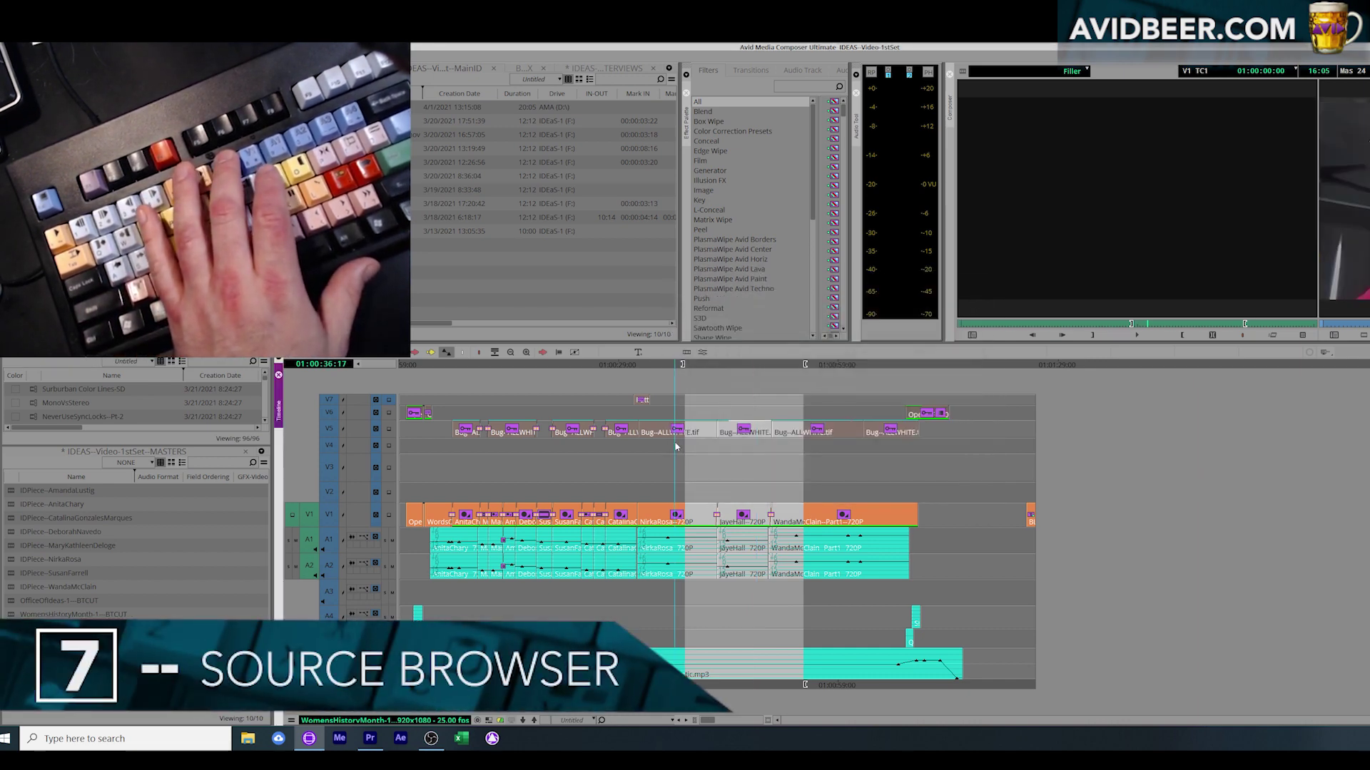
pyautogui.hotkey('ctrl', 'i')
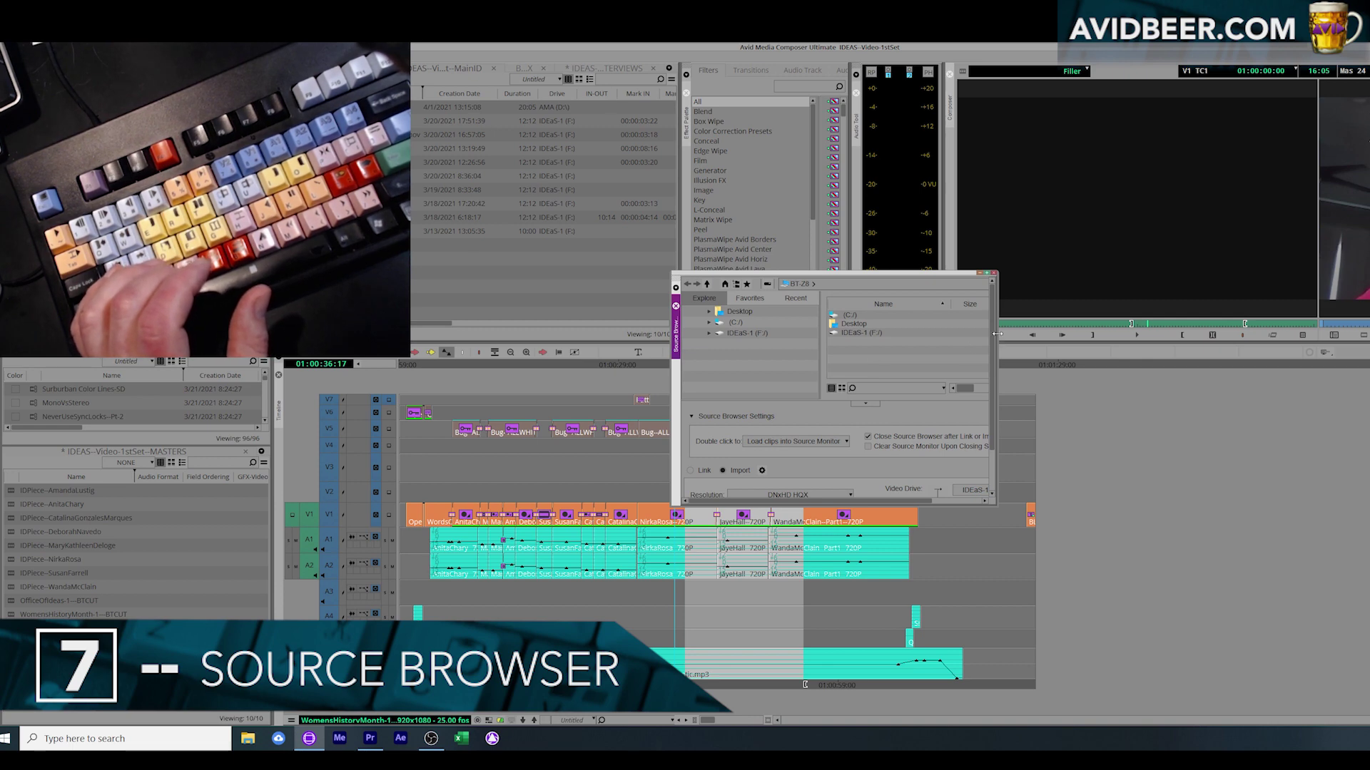
pyautogui.moveTo(996, 339); pyautogui.dragTo(1075, 335)
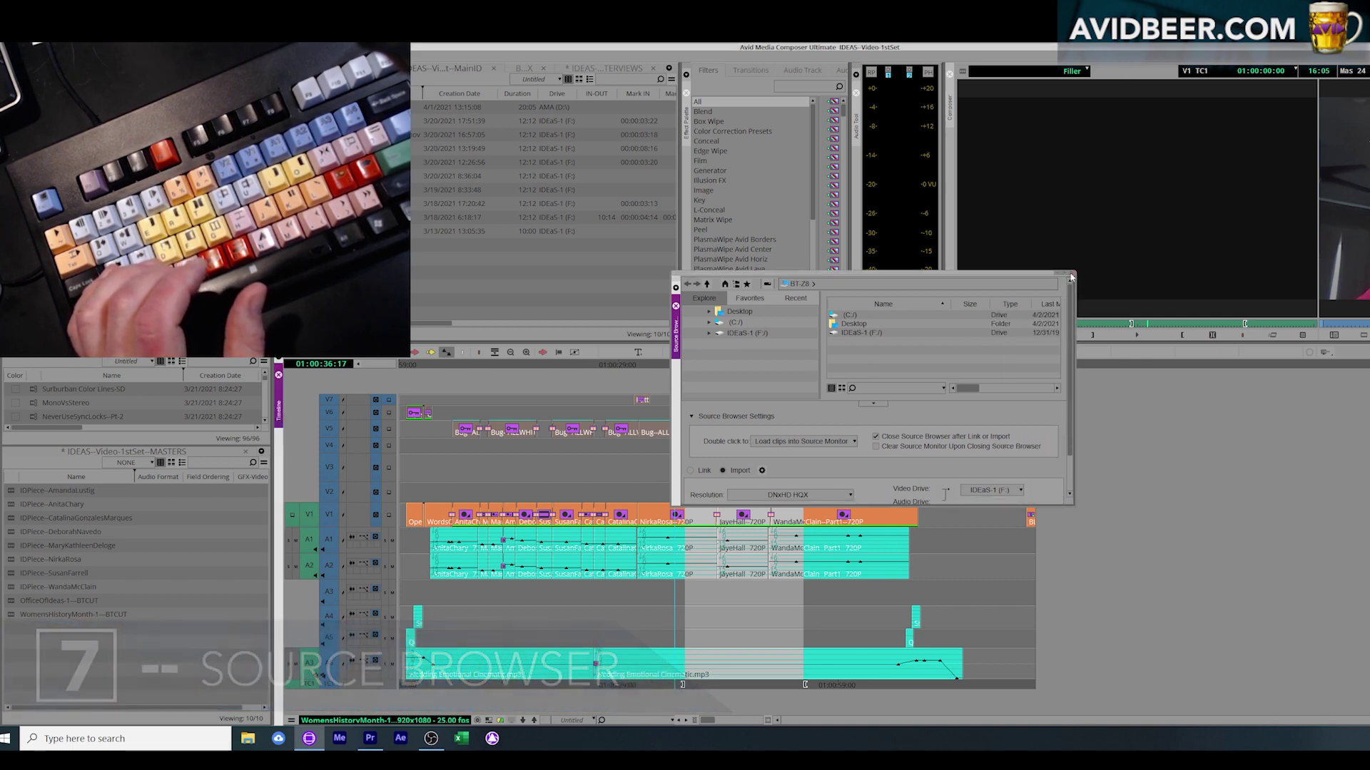
pyautogui.click(1071, 275)
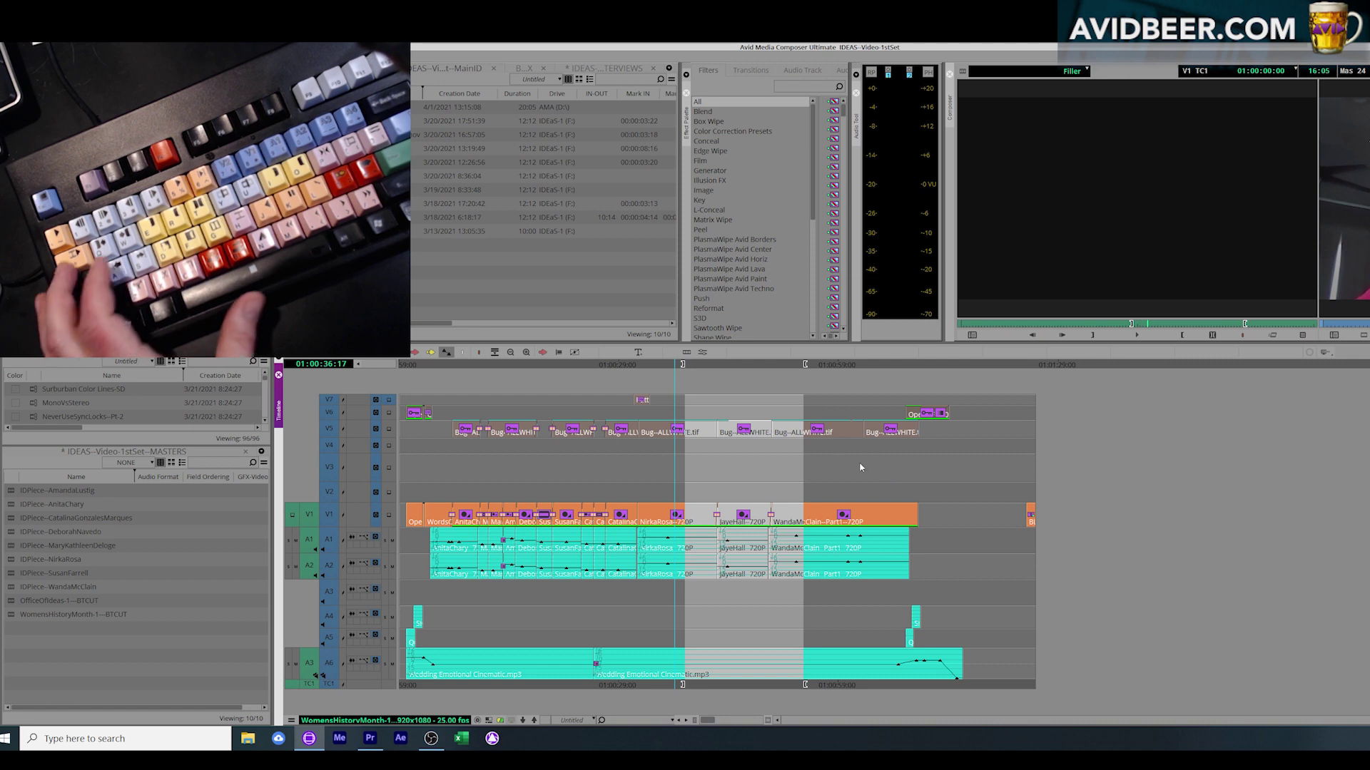
# Step: Mark an IN-to-OUT range about 35:15 long ending at 01:00:58:08 in the WomensHistoryMonth sequence
pyautogui.moveTo(679, 495); pyautogui.dragTo(834, 502)
pyautogui.press('e')
pyautogui.press('r')
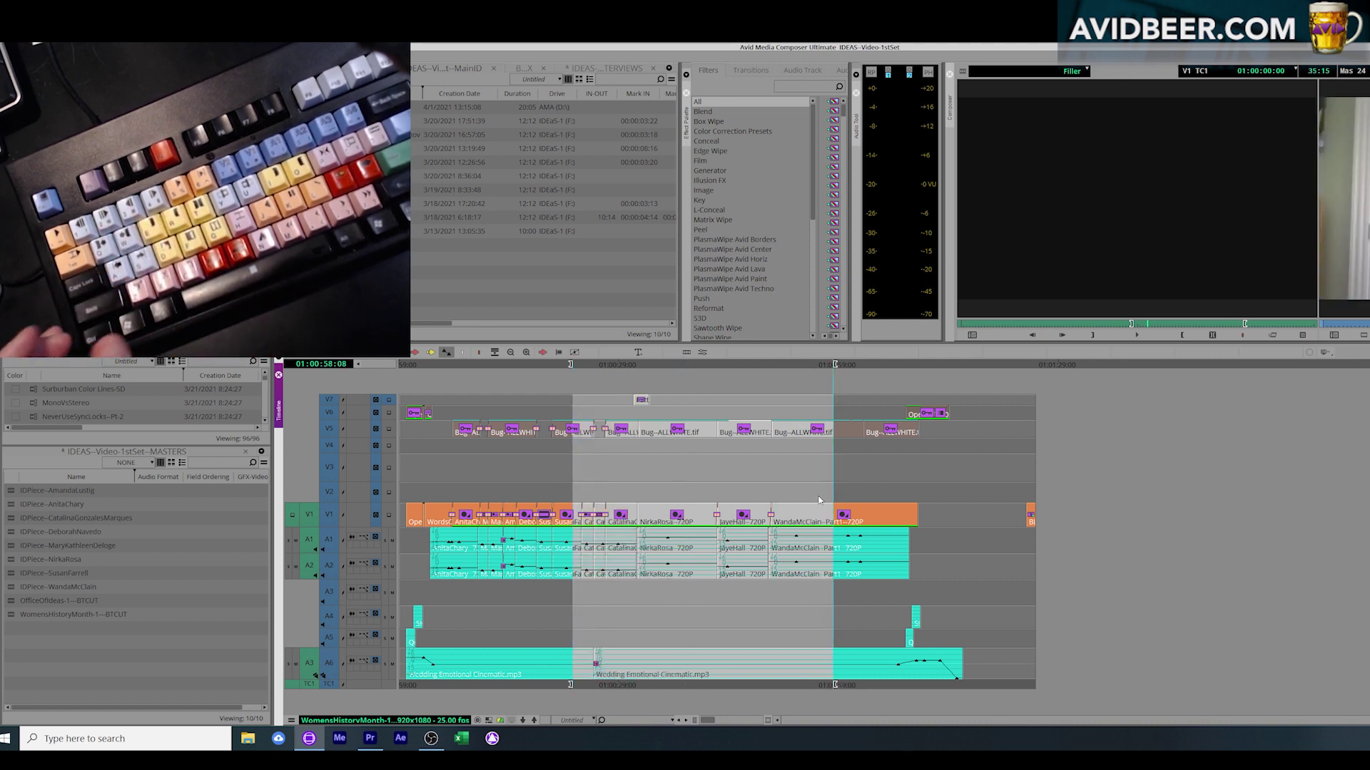
# Step: Re-mark the sequence with an IN-to-OUT range about 1:00:21 long ending at 01:01:06:19, and narrow the bins area beside the timeline
pyautogui.moveTo(819, 500); pyautogui.dragTo(508, 517)
pyautogui.press('e')
pyautogui.click(818, 528)
pyautogui.press('r')
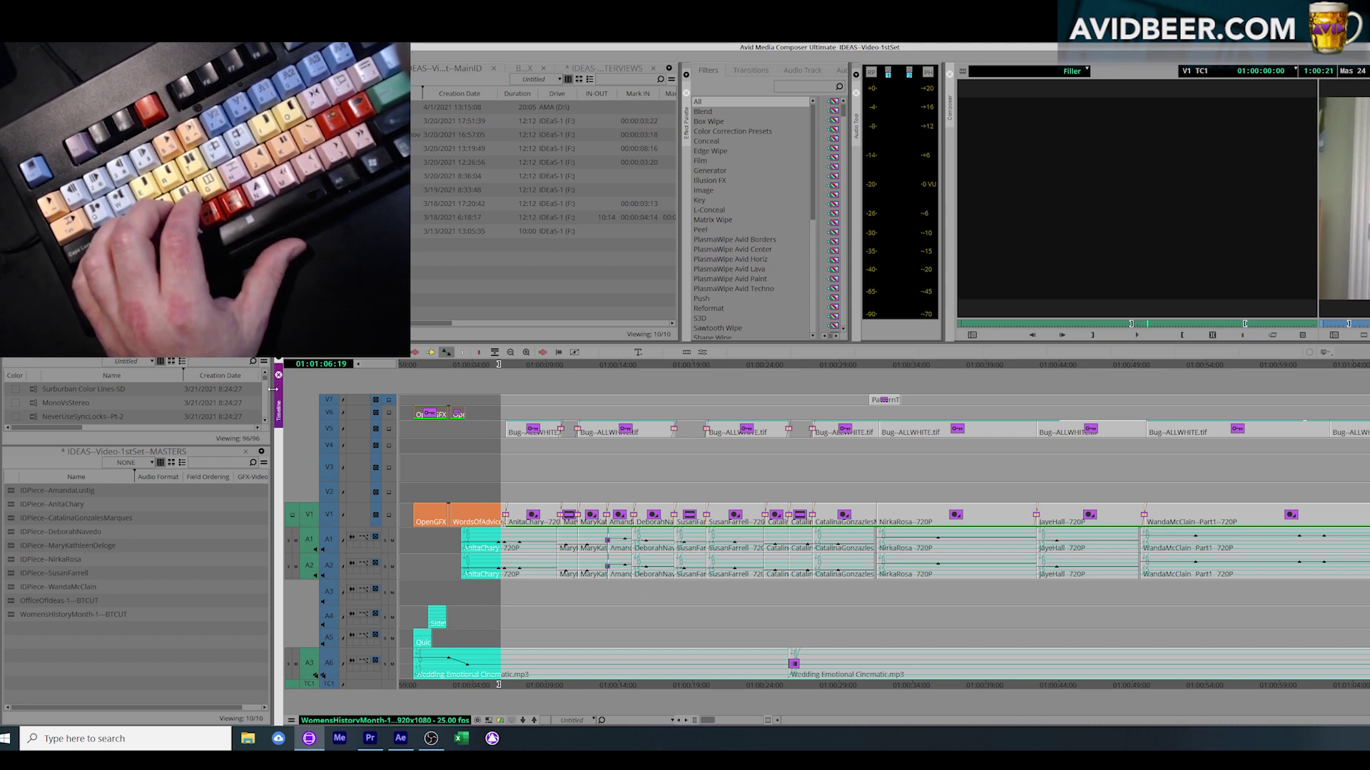
pyautogui.moveTo(273, 388); pyautogui.dragTo(255, 388)
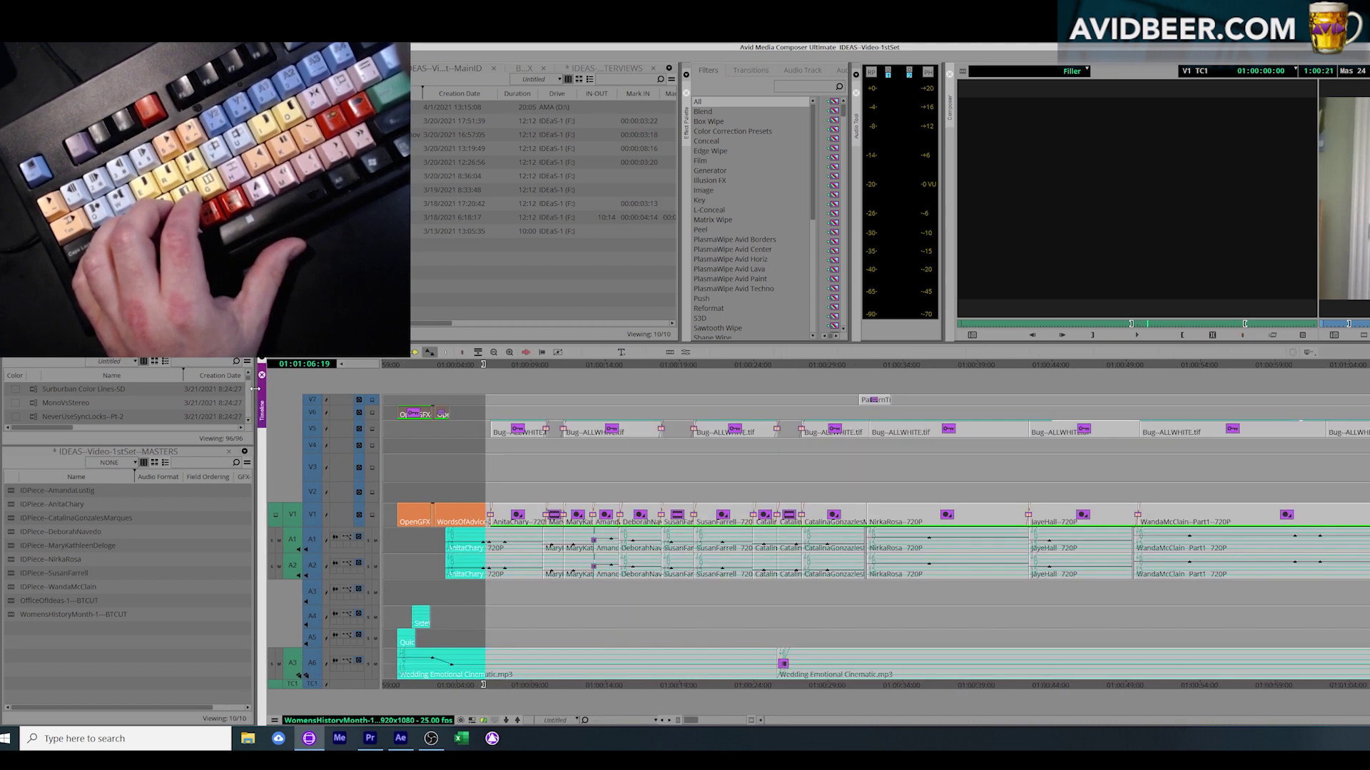